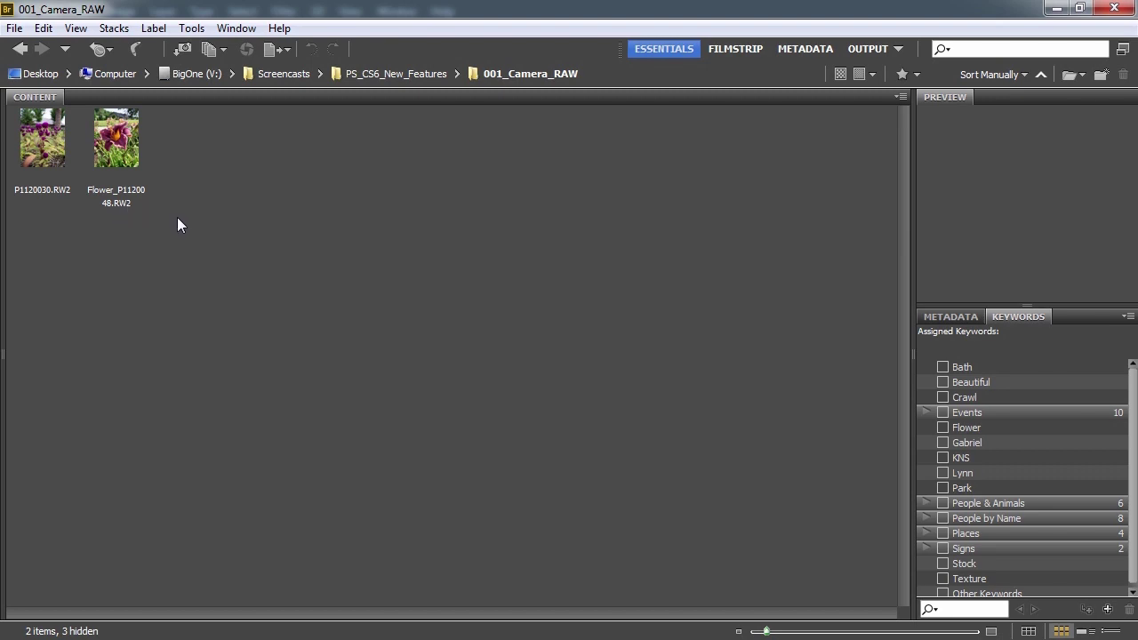
Step: Select the Flower_P1120048.RW2 thumbnail in the 001_Camera_RAW folder
left_click(119, 151)
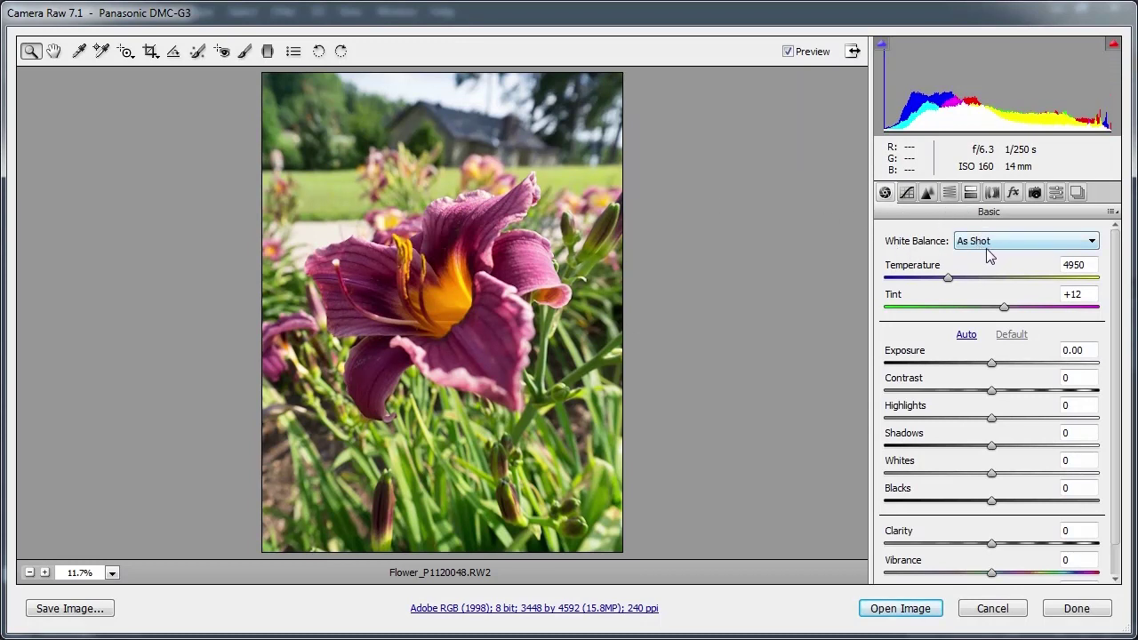
Step: Try Auto tone, then reset the Basic sliders to defaults (exposure 0.00, all tones 0)
left_click(966, 338)
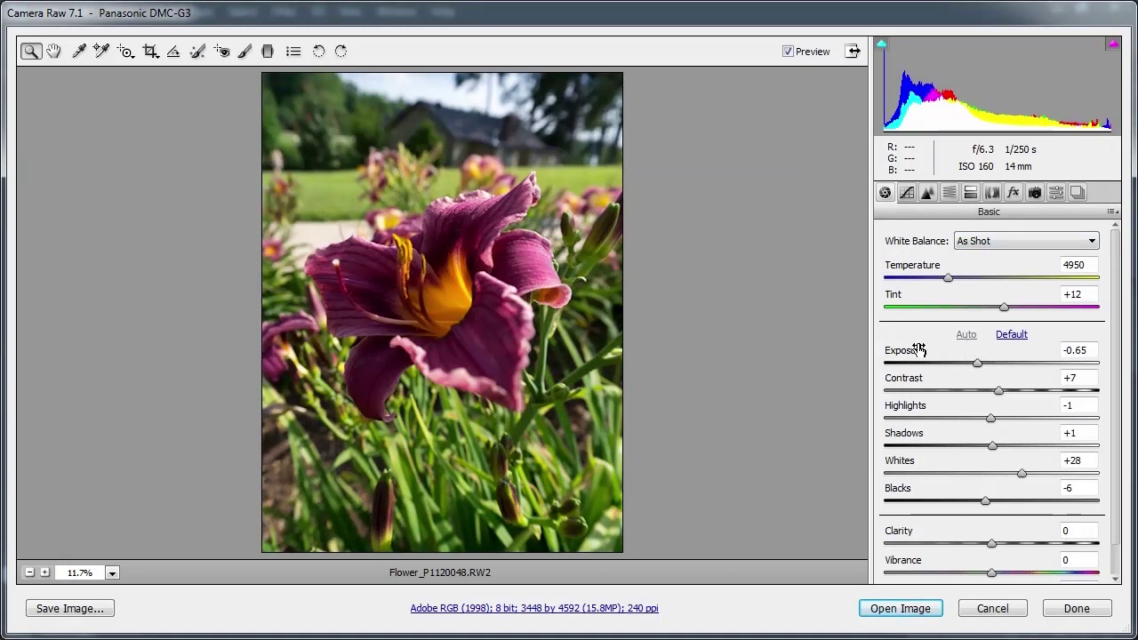
left_click(1011, 334)
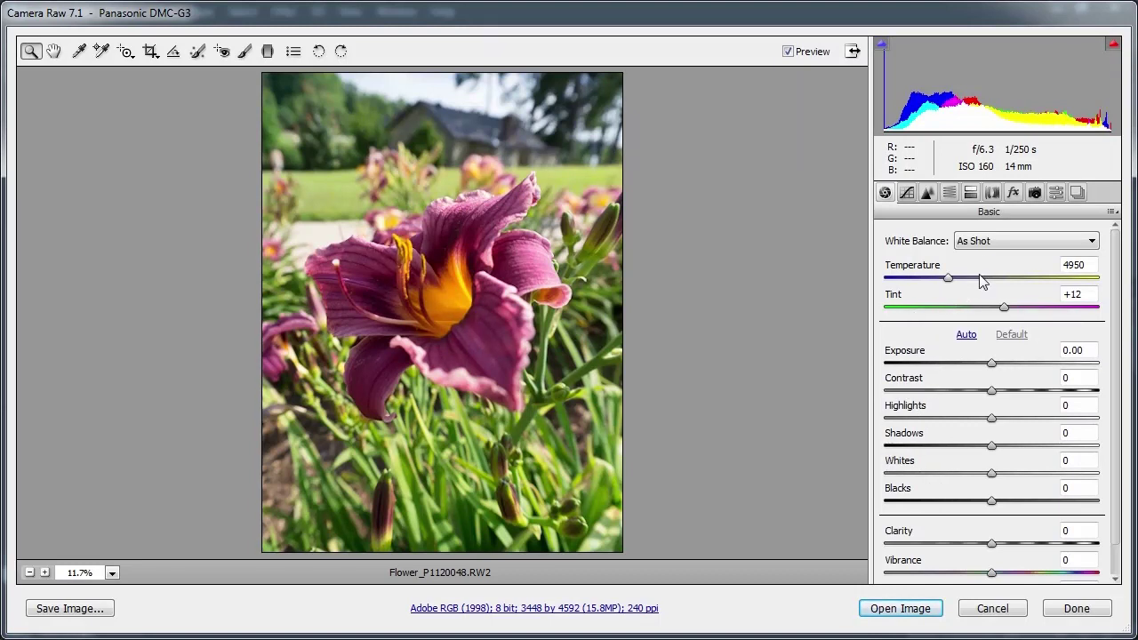
left_click(1004, 242)
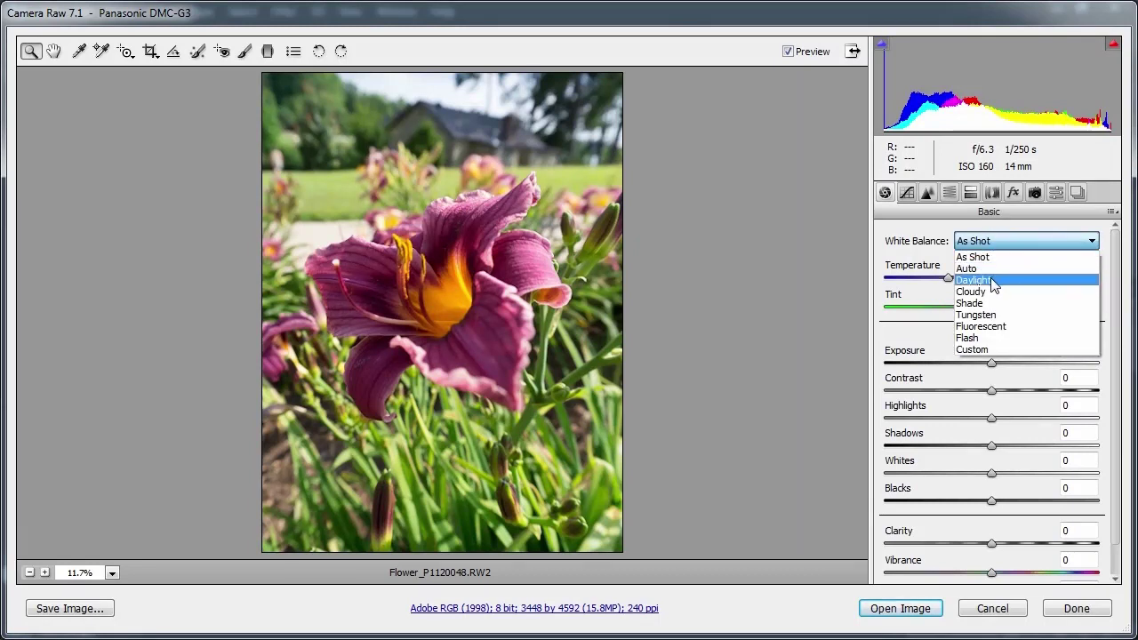
left_click(993, 282)
left_click(1002, 244)
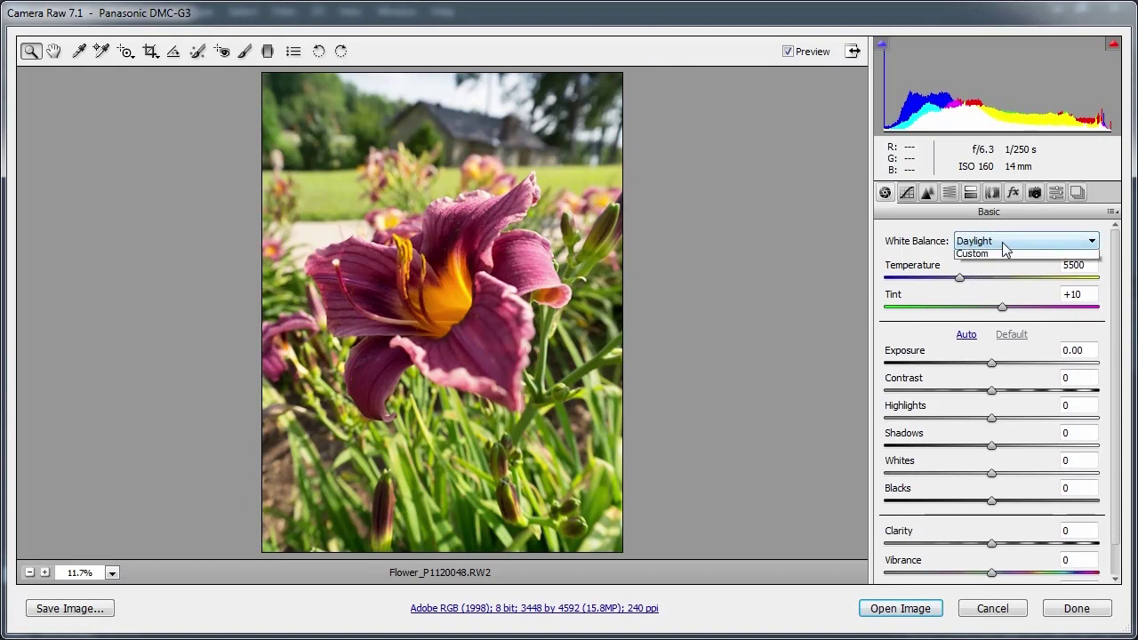
left_click(994, 292)
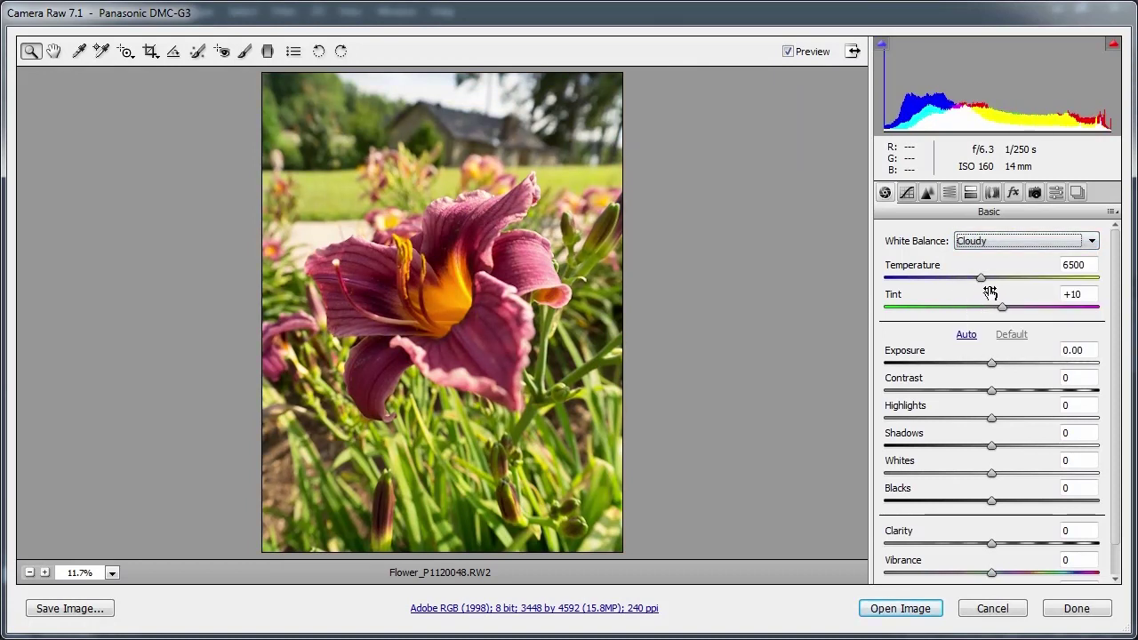
left_click(1008, 243)
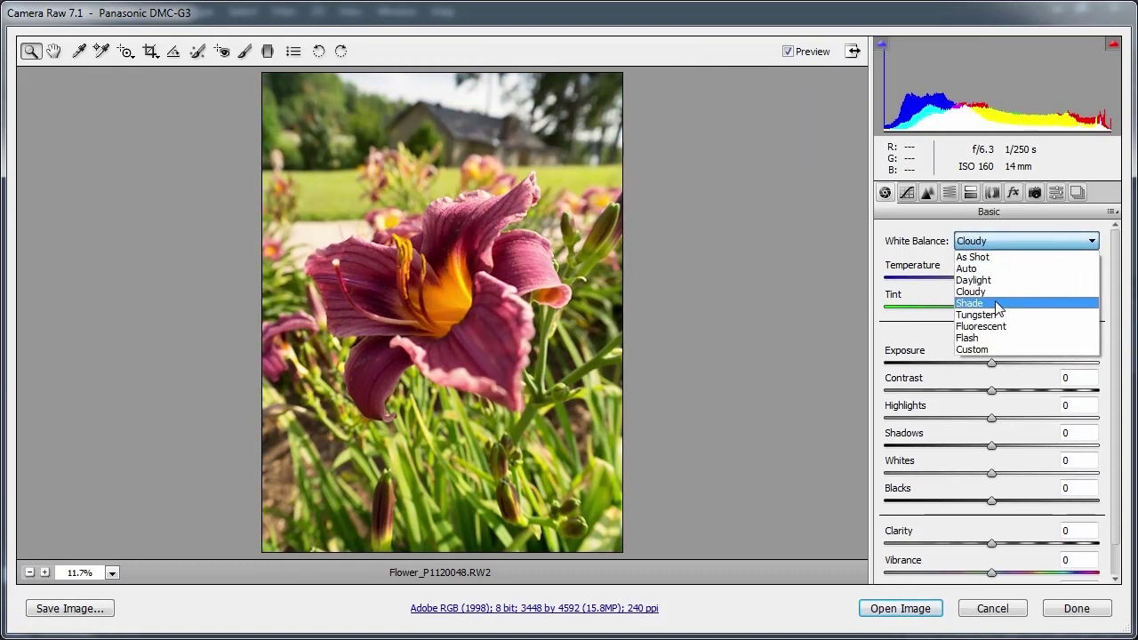
left_click(997, 304)
left_click(1016, 245)
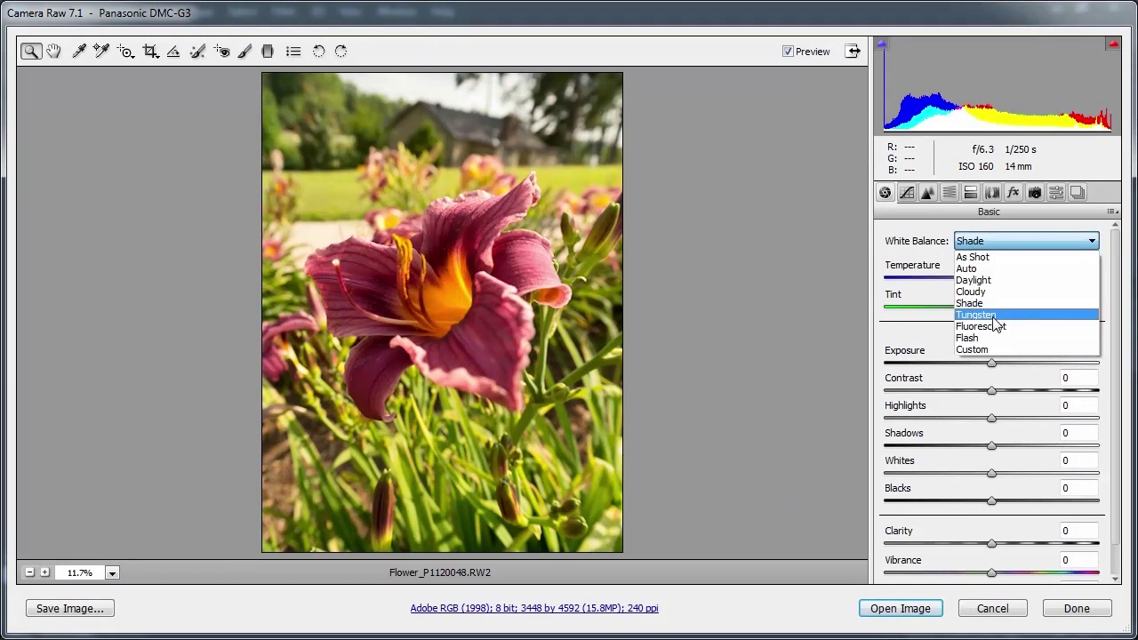
left_click(996, 316)
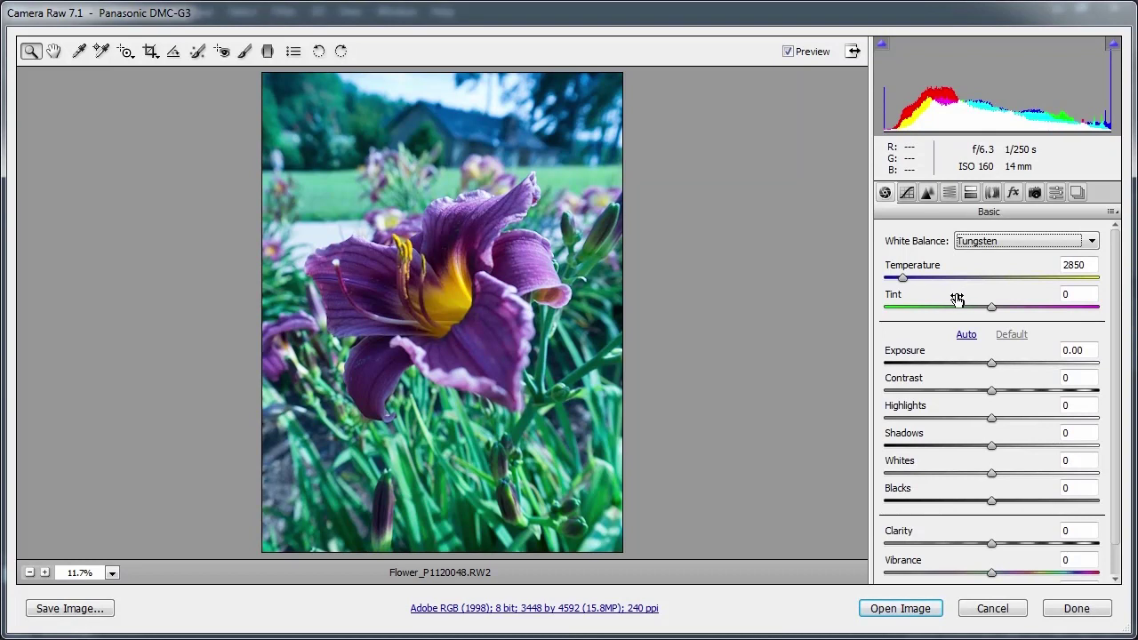
left_click(996, 243)
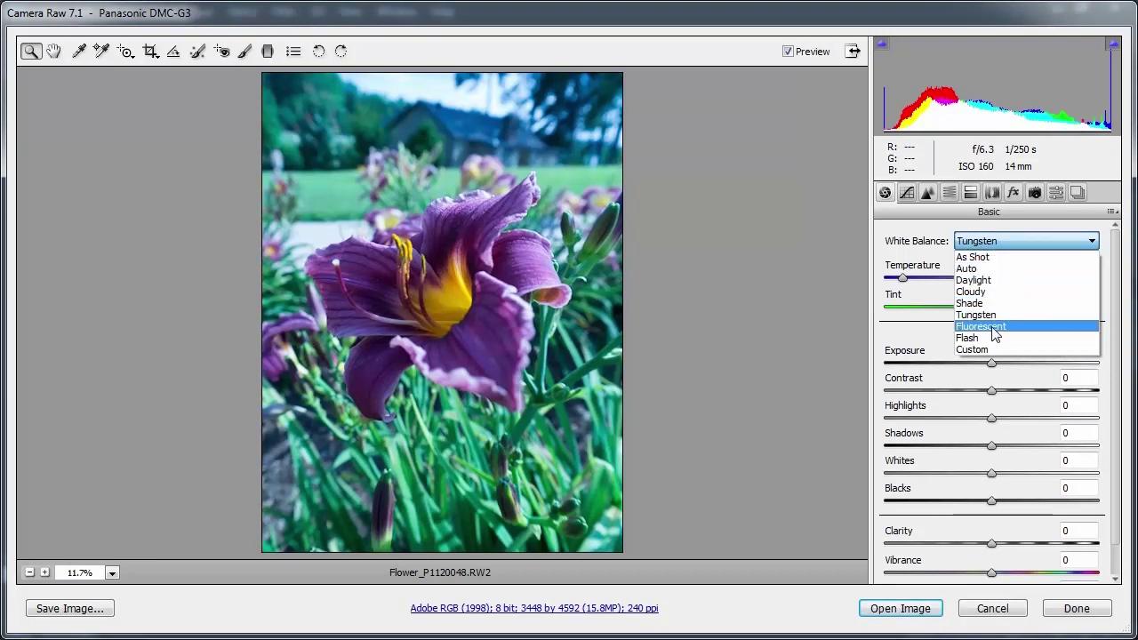
left_click(994, 328)
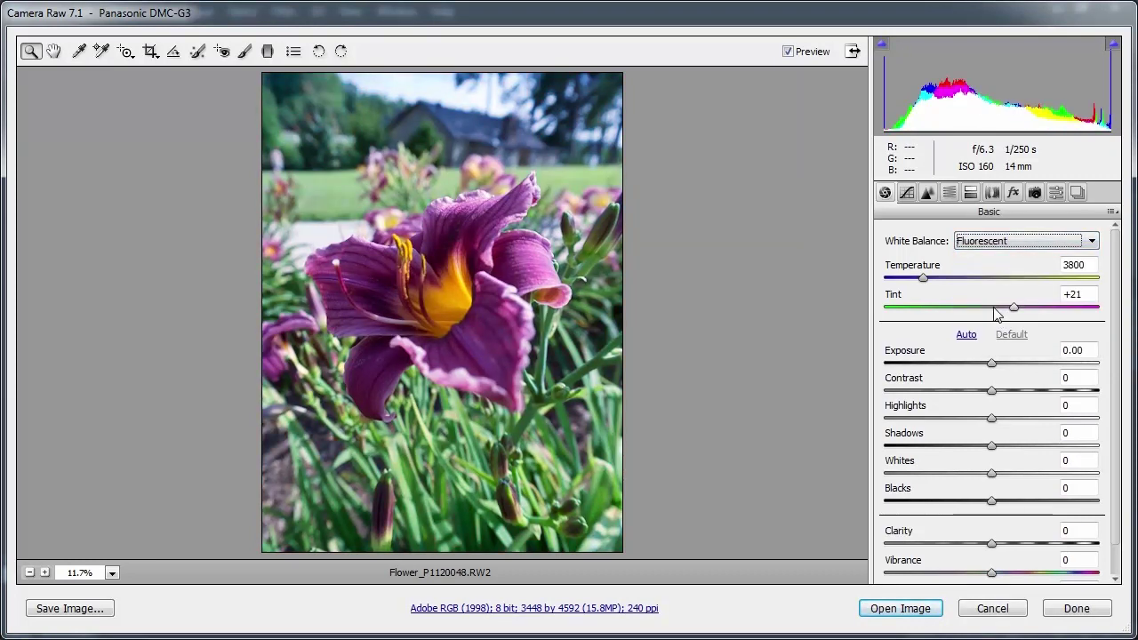
left_click(1000, 249)
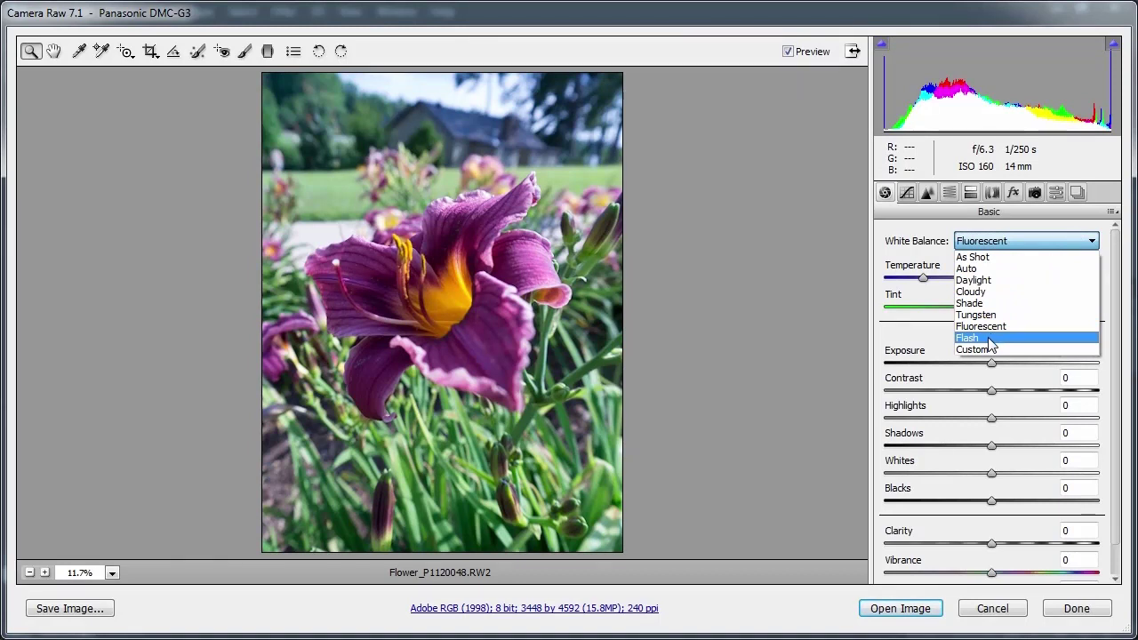
left_click(989, 343)
left_click(1003, 245)
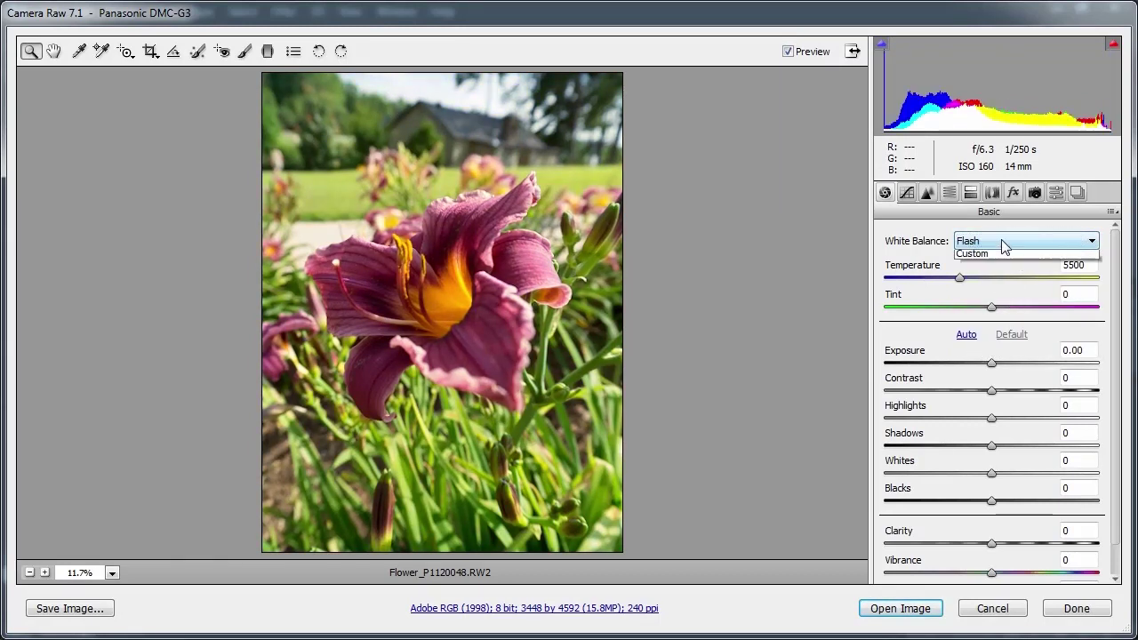
left_click(986, 349)
left_click(996, 246)
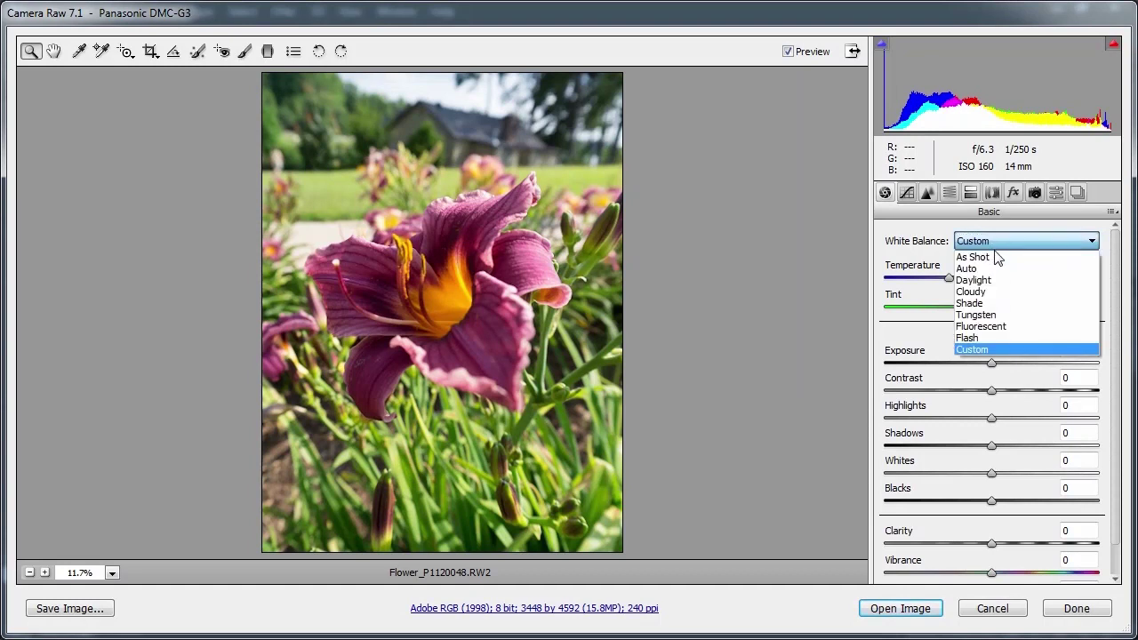
left_click(994, 259)
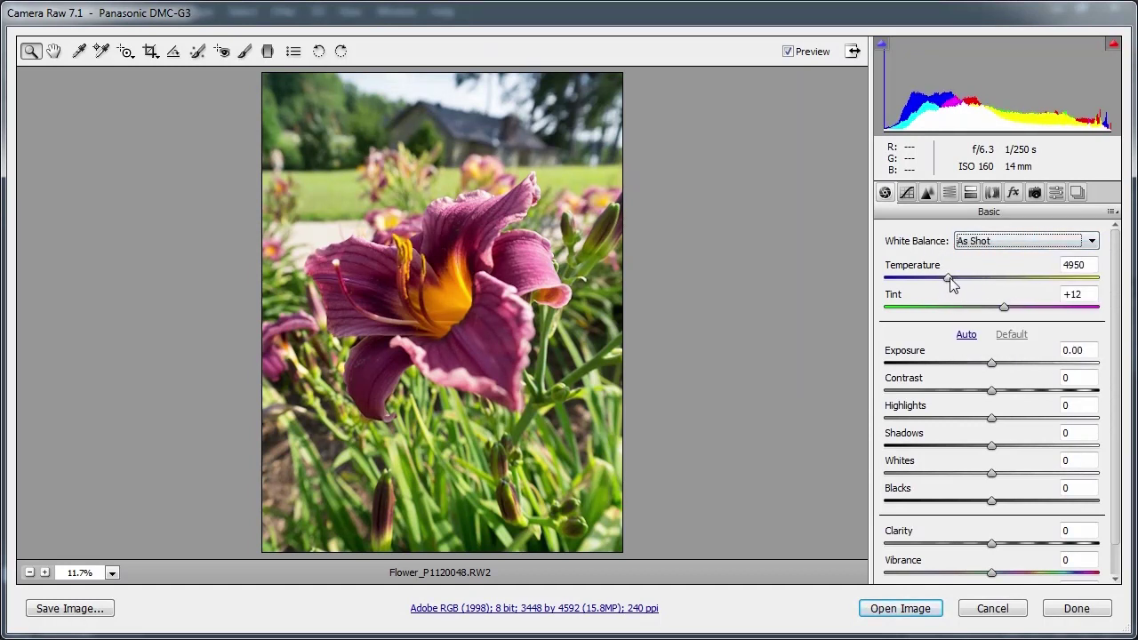
left_click_drag(948, 278, 964, 278)
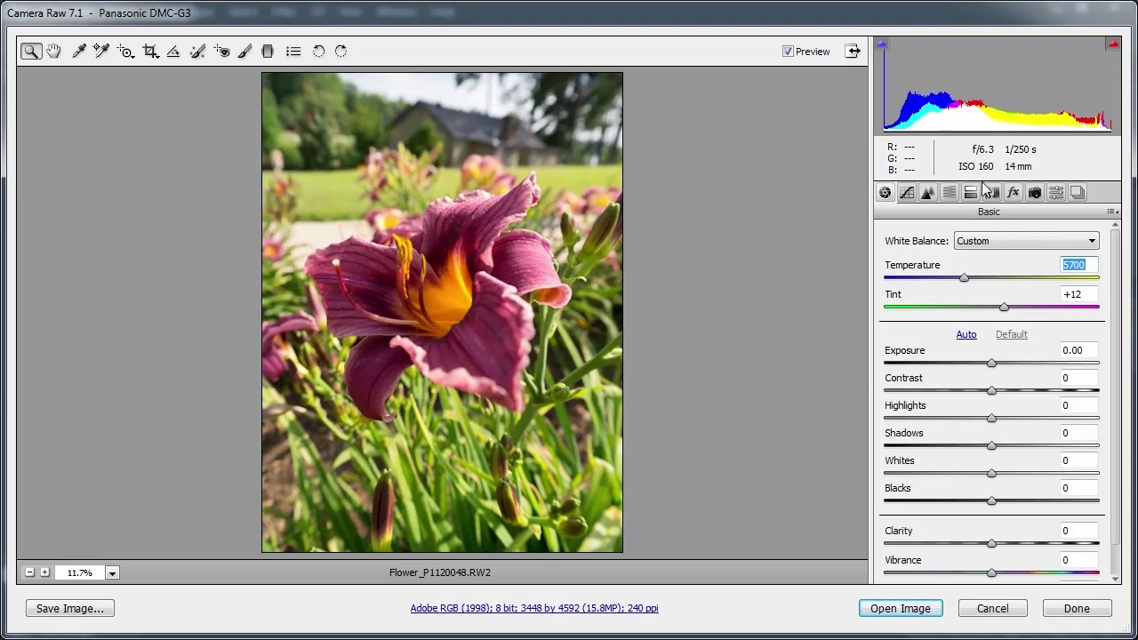
left_click(988, 243)
left_click(996, 255)
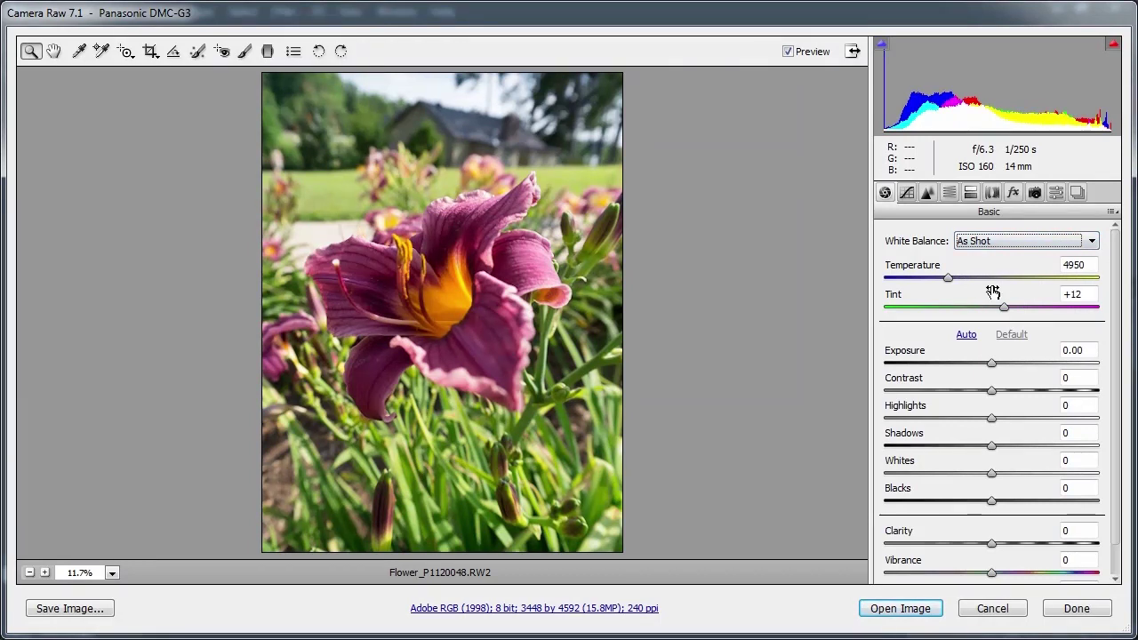
left_click(965, 339)
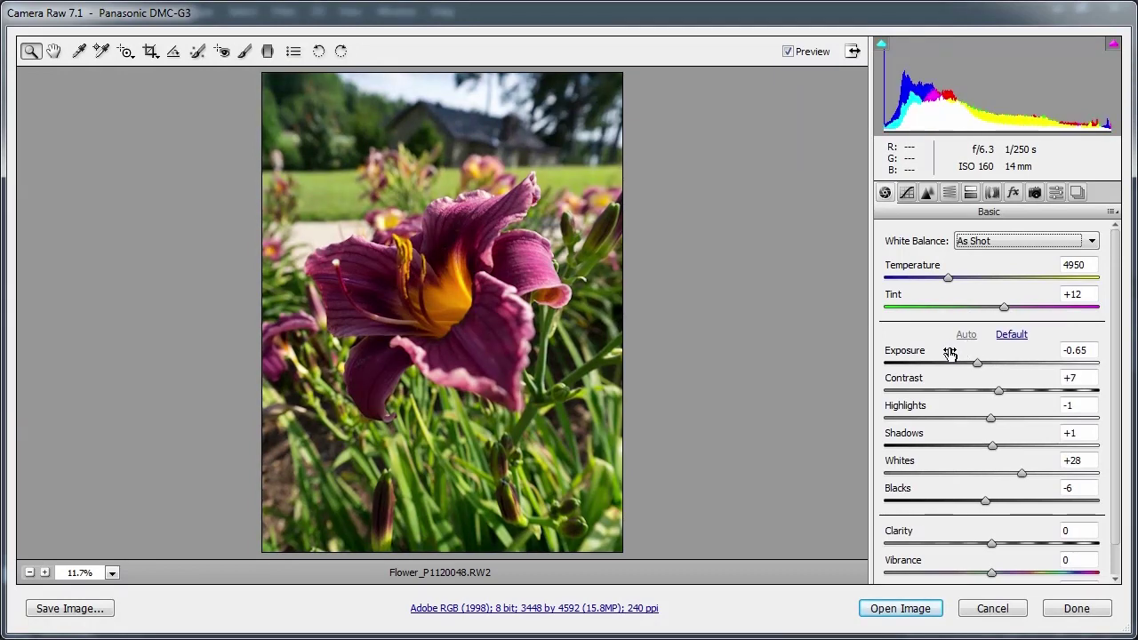
Step: Reset, tweak Exposure and Whites, then settle on Auto: Exposure -0.65, Contrast +7, Whites +28, Blacks -6
left_click(1013, 338)
left_click(971, 337)
left_click_drag(977, 364, 1014, 447)
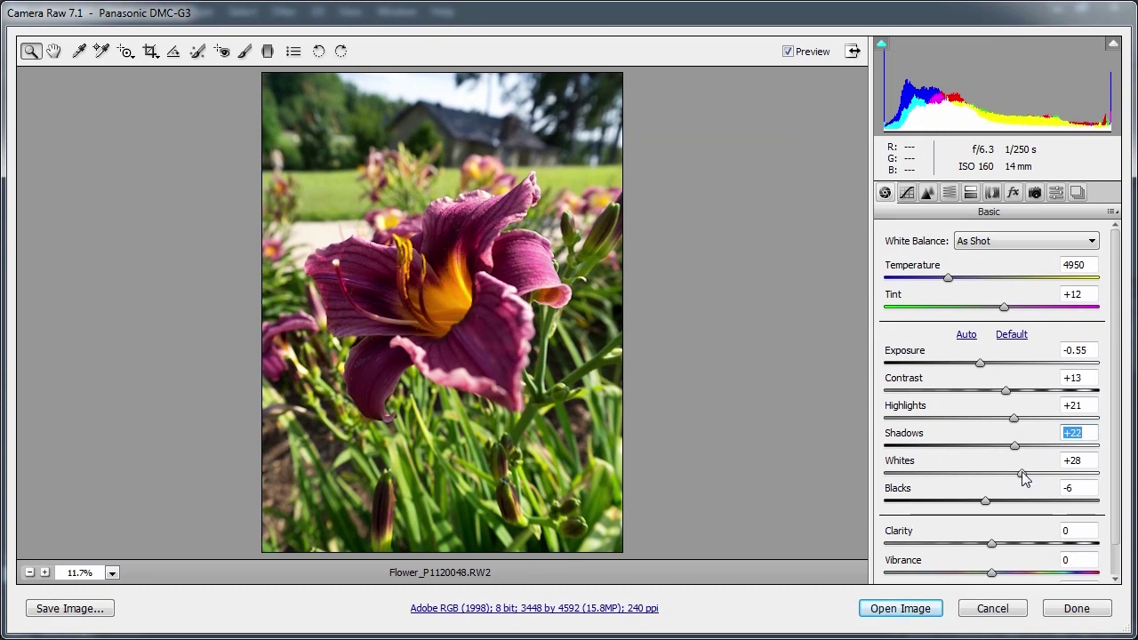
left_click_drag(1022, 477, 984, 500)
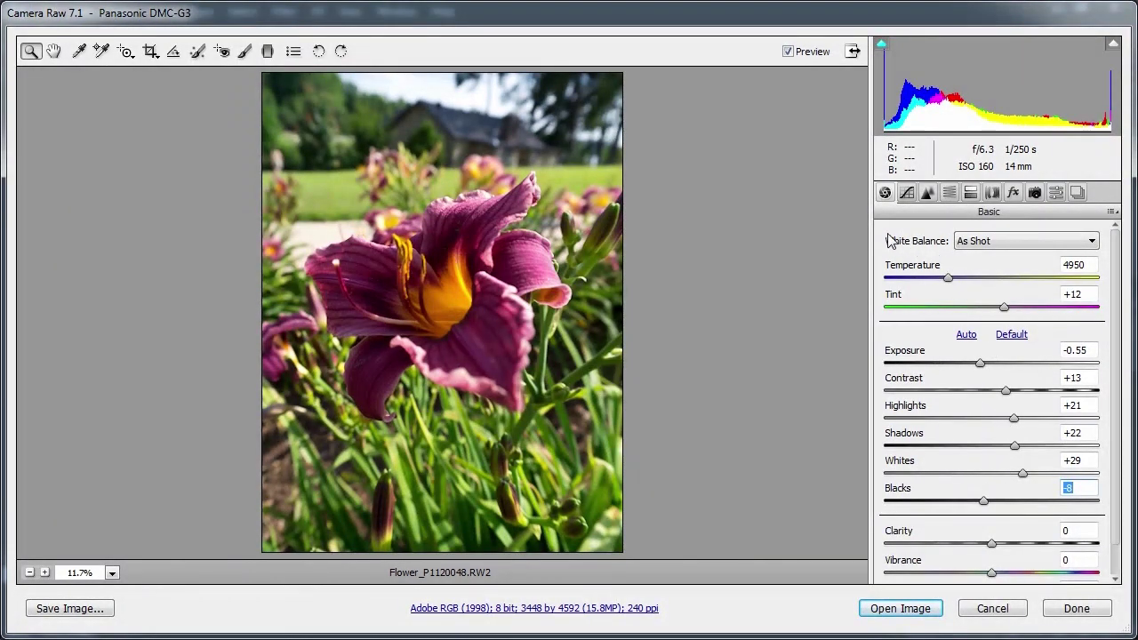
left_click(966, 335)
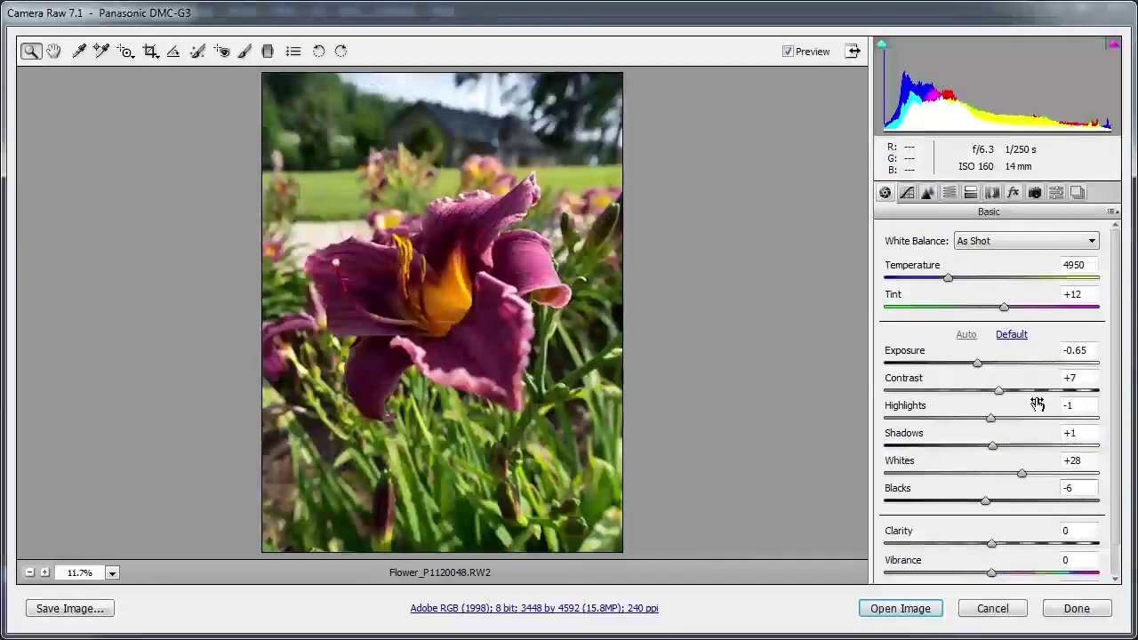
Step: Try Clarity at +88 and +31, then set Clarity back to 0
left_click(1063, 488)
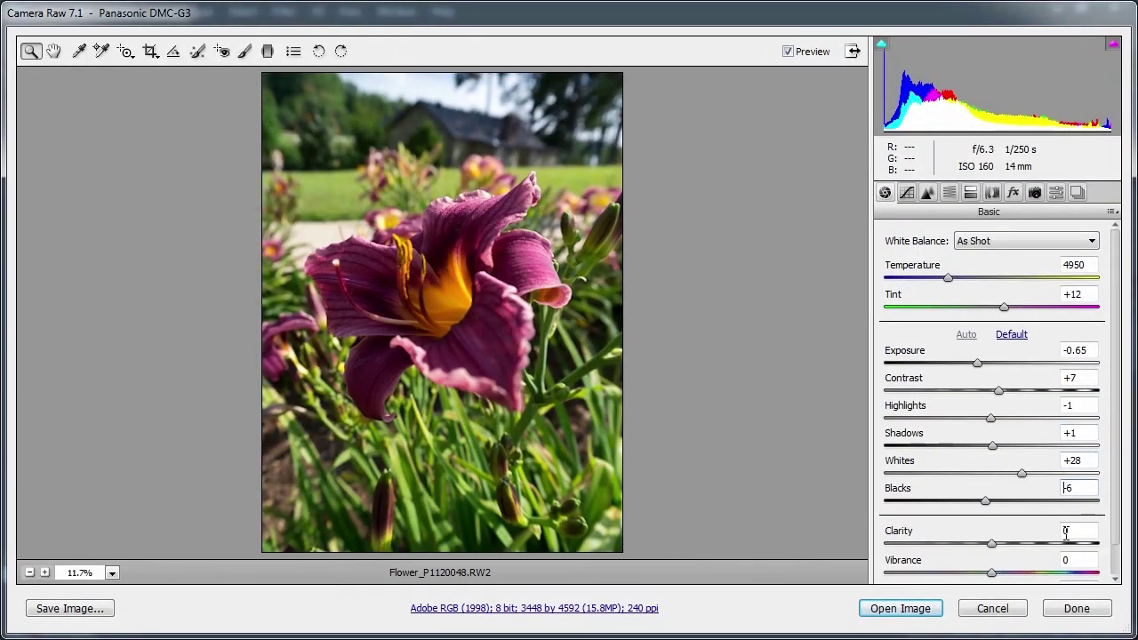
left_click_drag(1119, 526, 1115, 564)
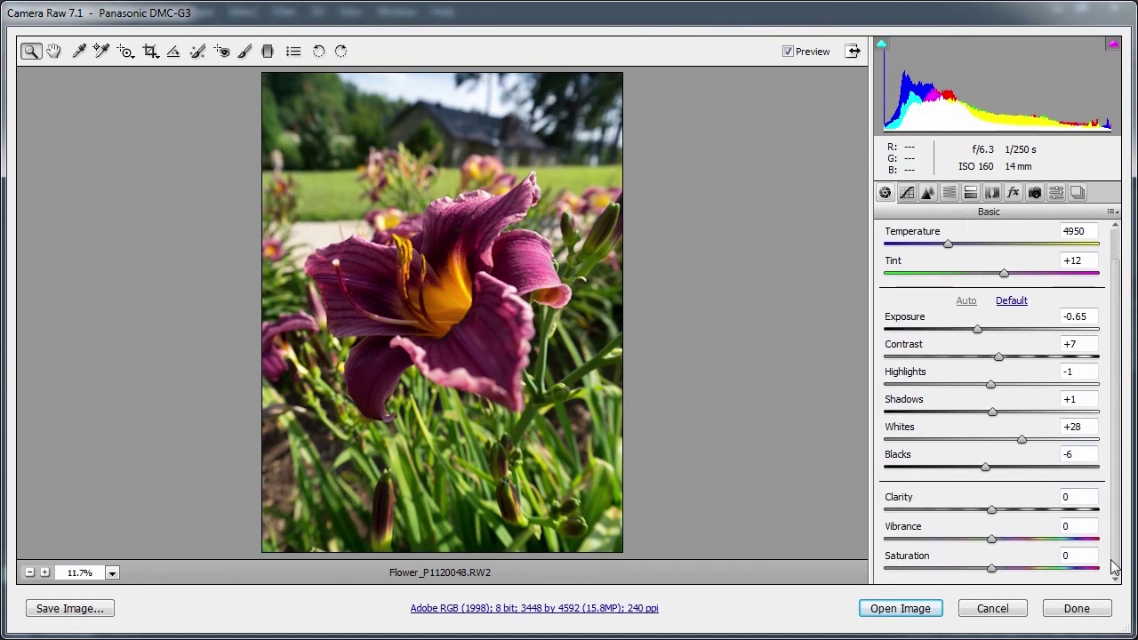
left_click_drag(991, 511, 996, 514)
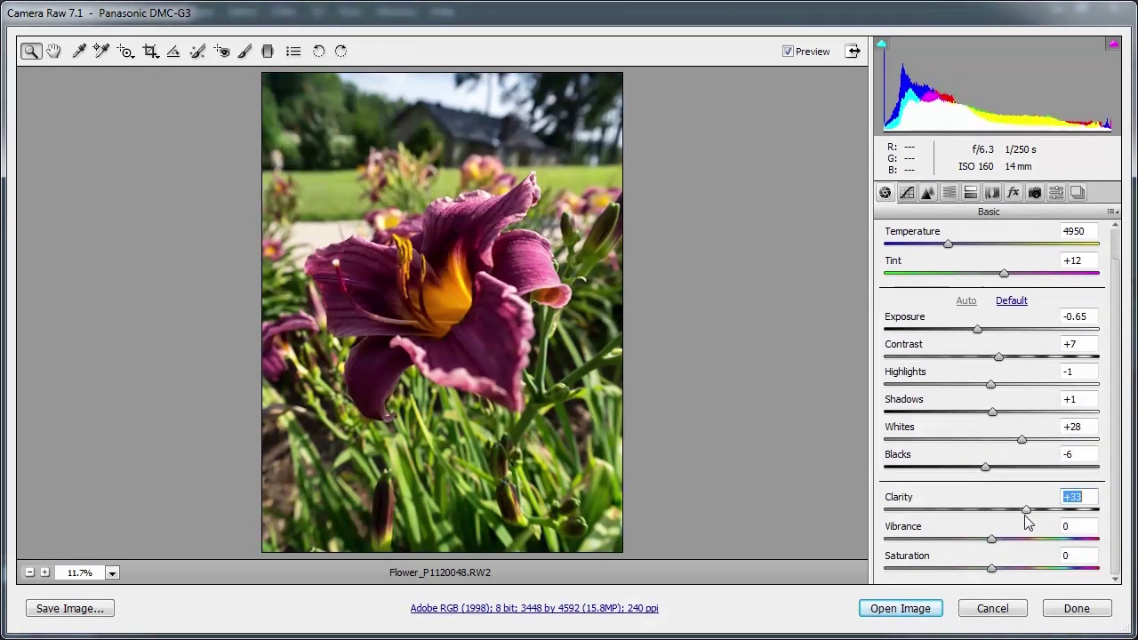
left_click_drag(1027, 522, 1086, 525)
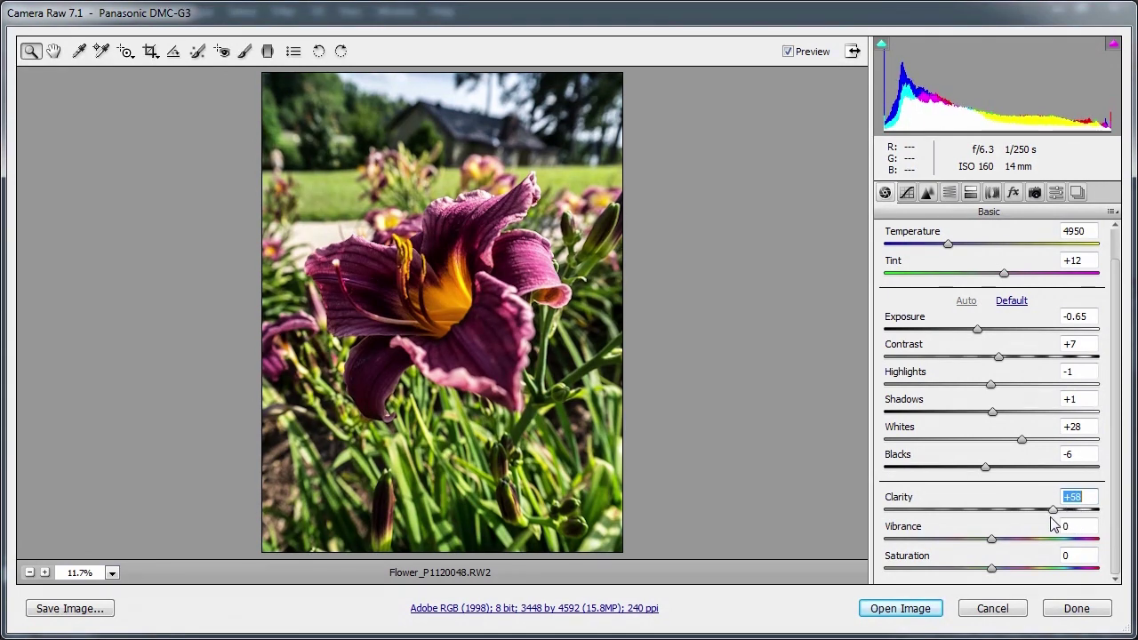
left_click_drag(1052, 525, 993, 531)
double_click(1069, 497)
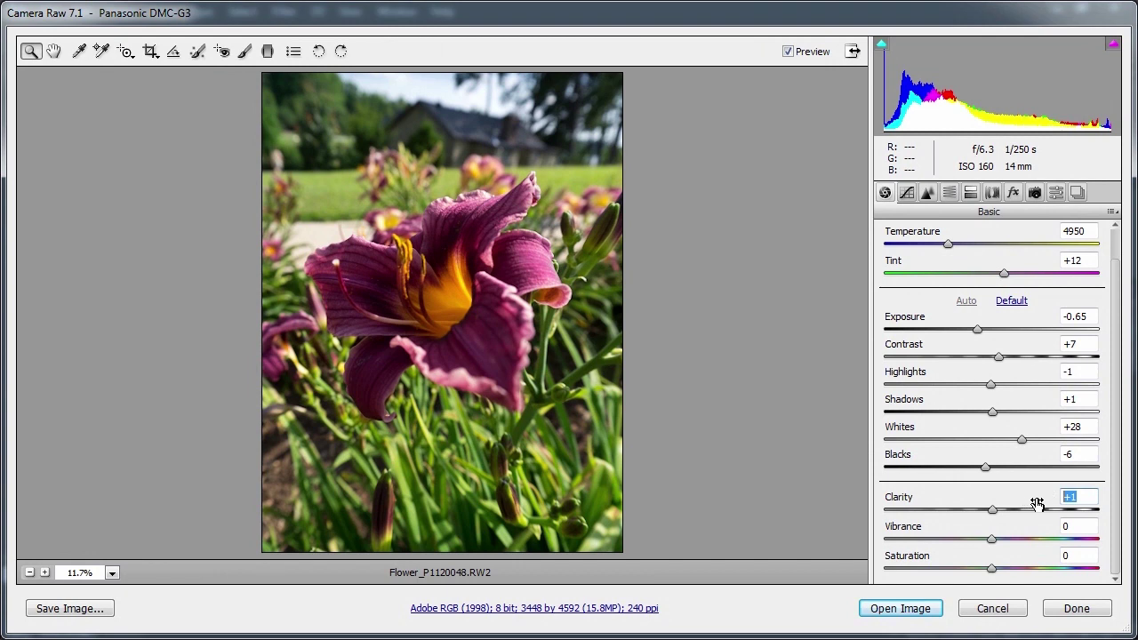
type("0")
Step: Test Vibrance at +82 and -39, then set both Vibrance and Saturation to 0
left_click_drag(993, 546, 1083, 546)
left_click_drag(978, 539, 997, 551)
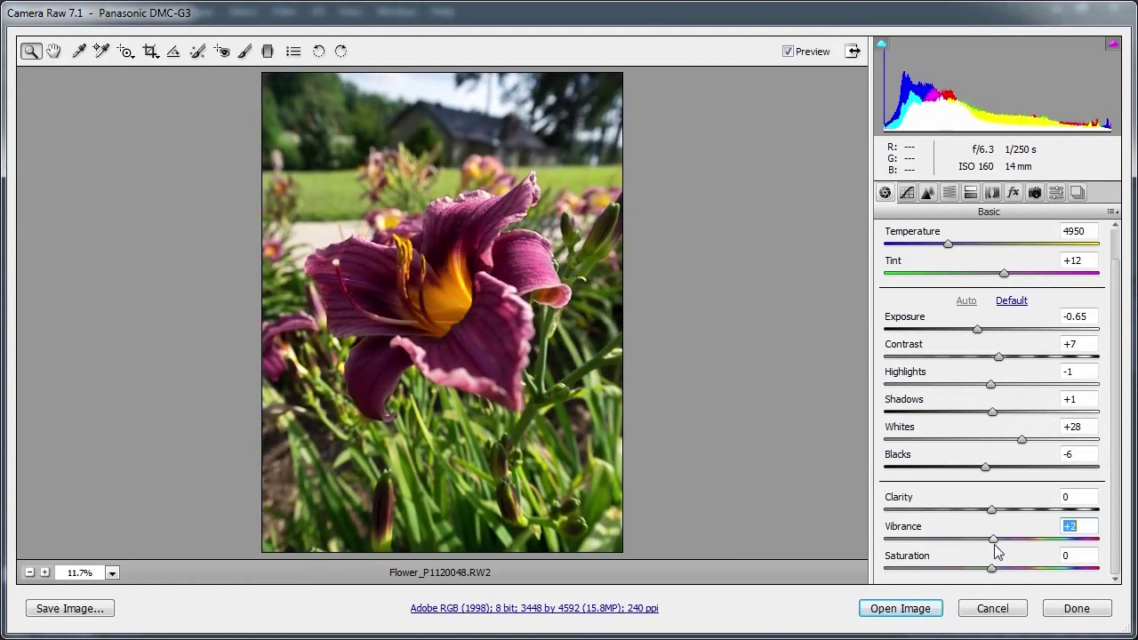
type("0")
mouse_move(991, 569)
left_mouse_down()
mouse_move(1006, 570)
mouse_move(989, 570)
left_mouse_up()
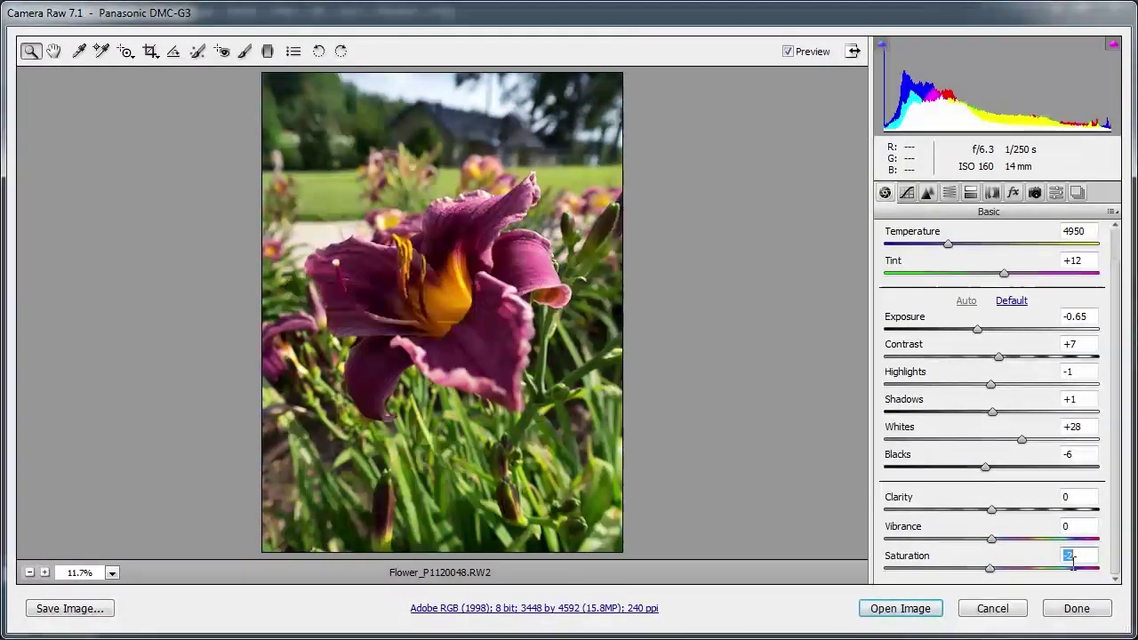
type("0")
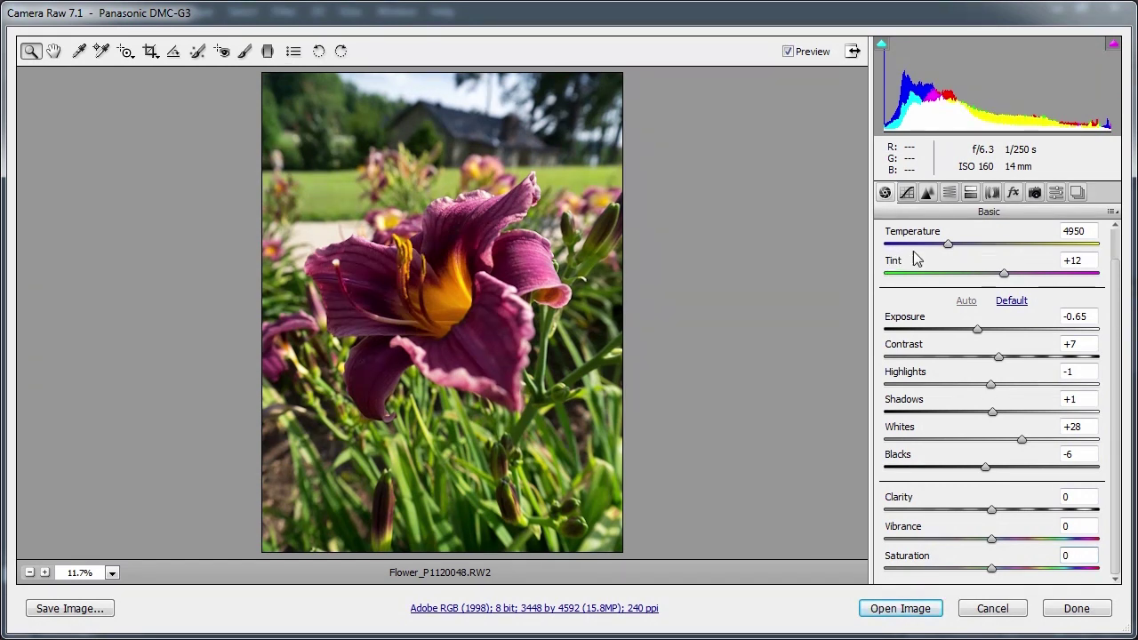
left_click(907, 196)
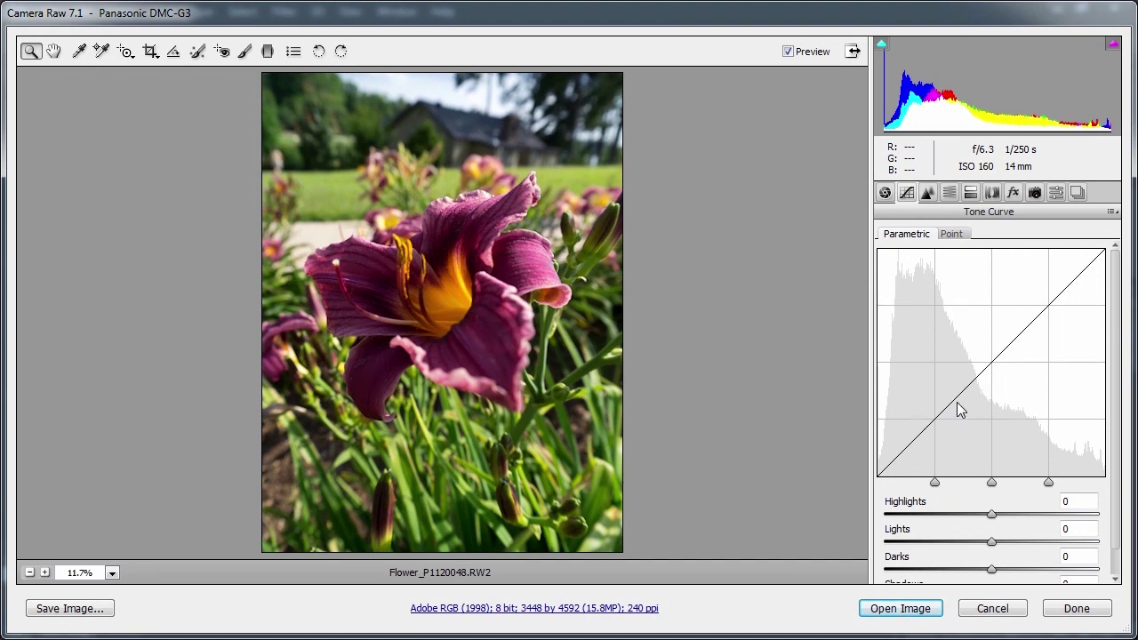
Step: Try brightening Highlights and Lights on the parametric curve, then return Lights to 0
left_click_drag(991, 514, 926, 515)
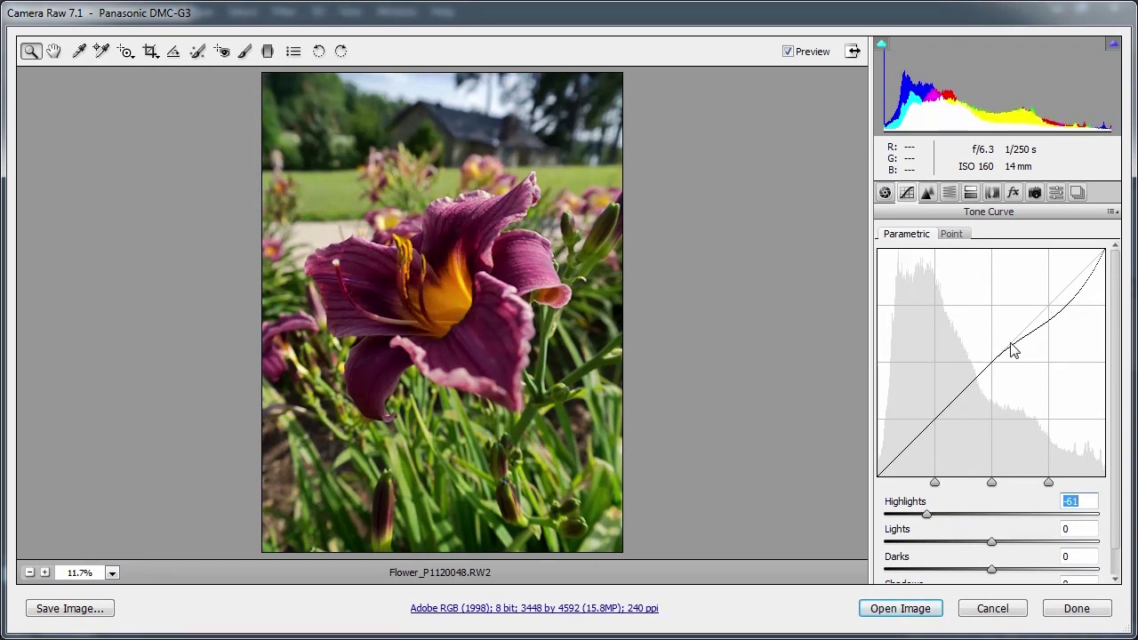
left_click_drag(926, 516, 992, 515)
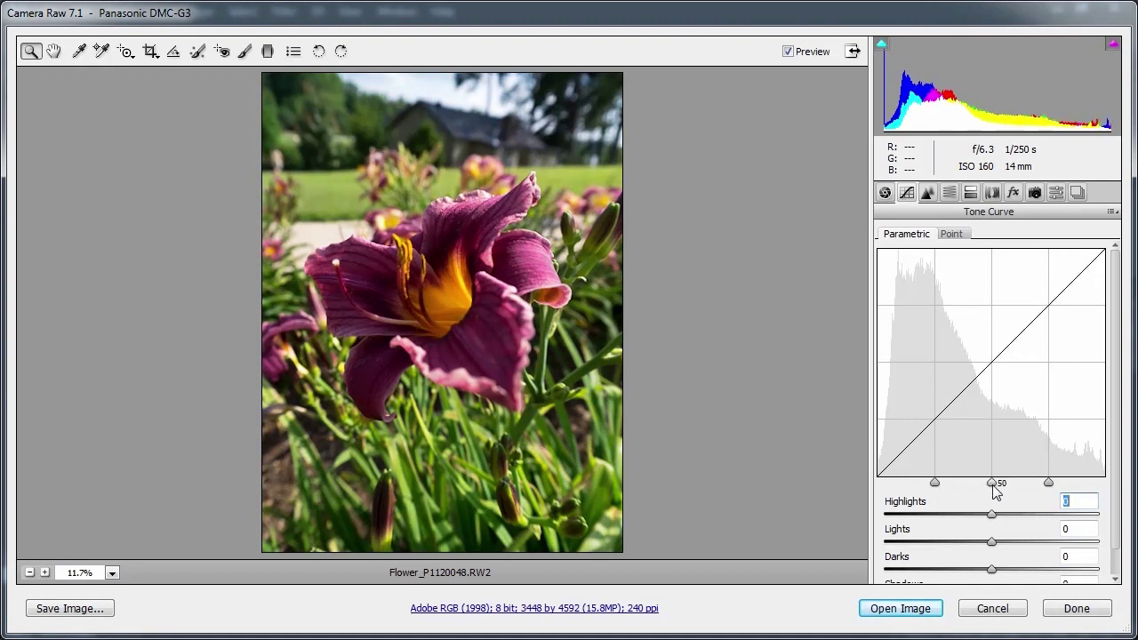
left_click_drag(991, 542, 1026, 541)
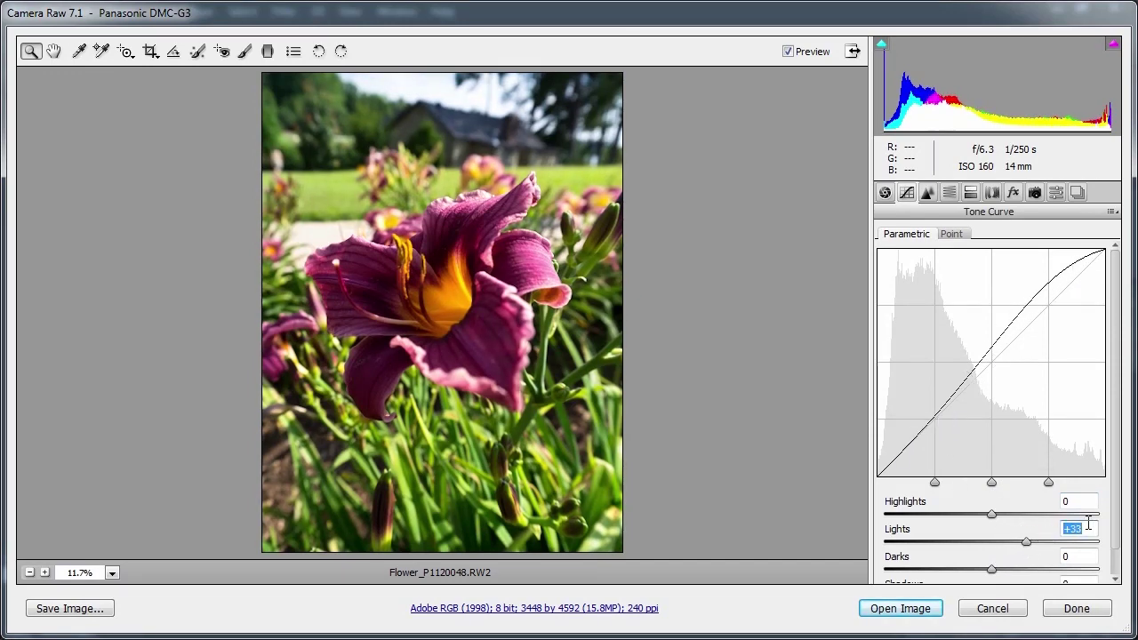
type("0")
Step: Experiment with the curve's region split handles, restore the default split, and type 0 into Lights
mouse_move(935, 483)
left_mouse_down()
mouse_move(920, 480)
mouse_move(967, 481)
mouse_move(935, 480)
left_mouse_up()
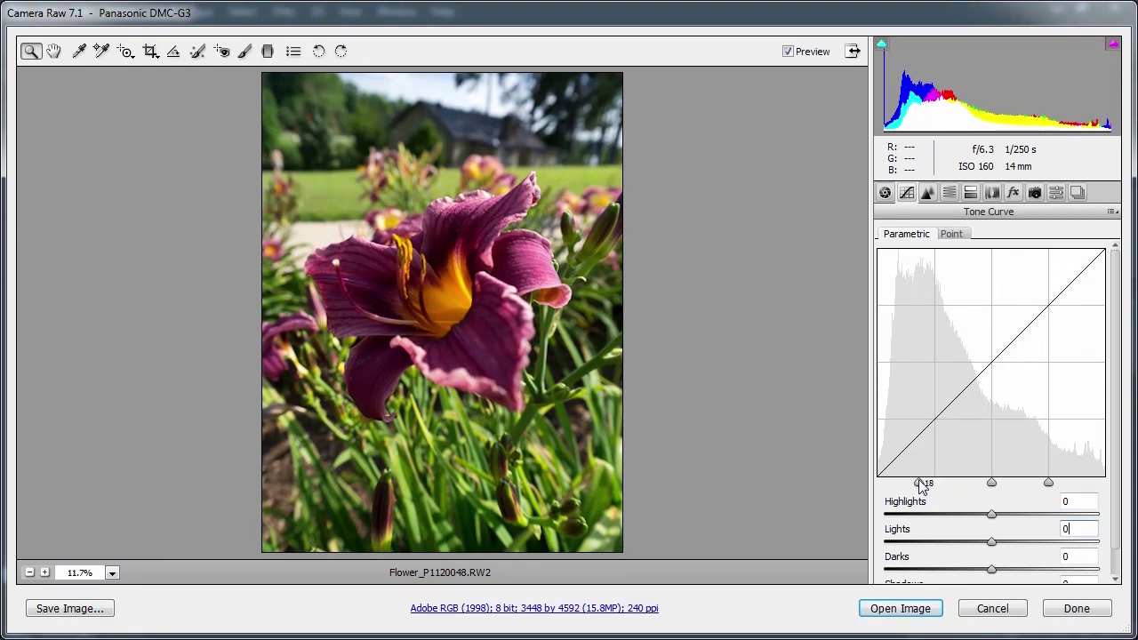
mouse_move(991, 541)
left_mouse_down()
mouse_move(1023, 539)
mouse_move(985, 542)
left_mouse_up()
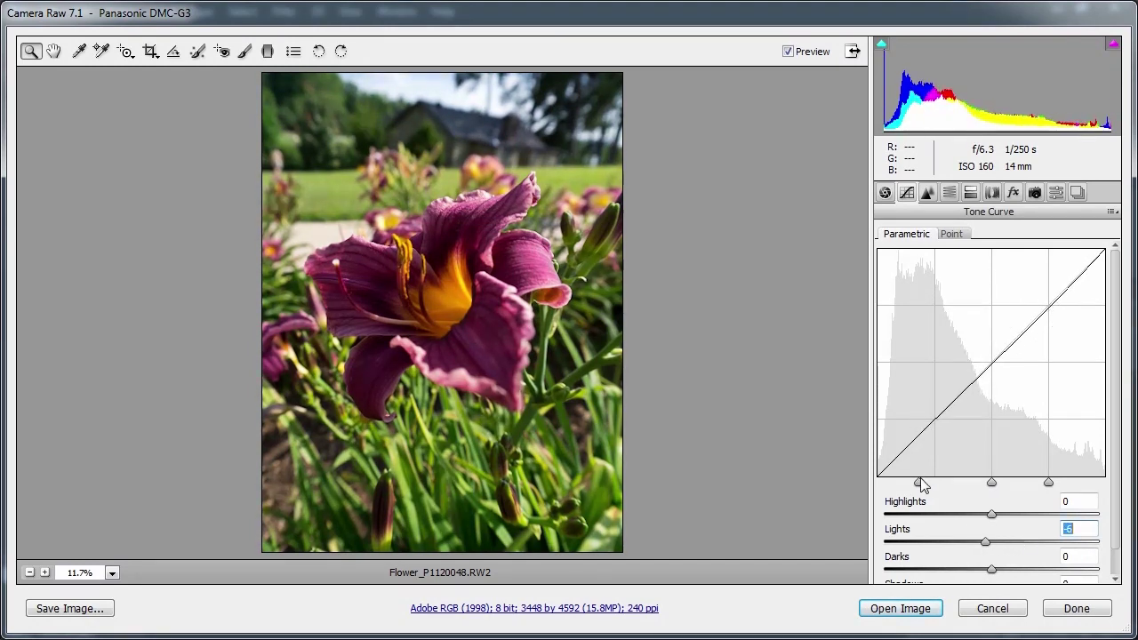
left_click_drag(920, 483, 1078, 484)
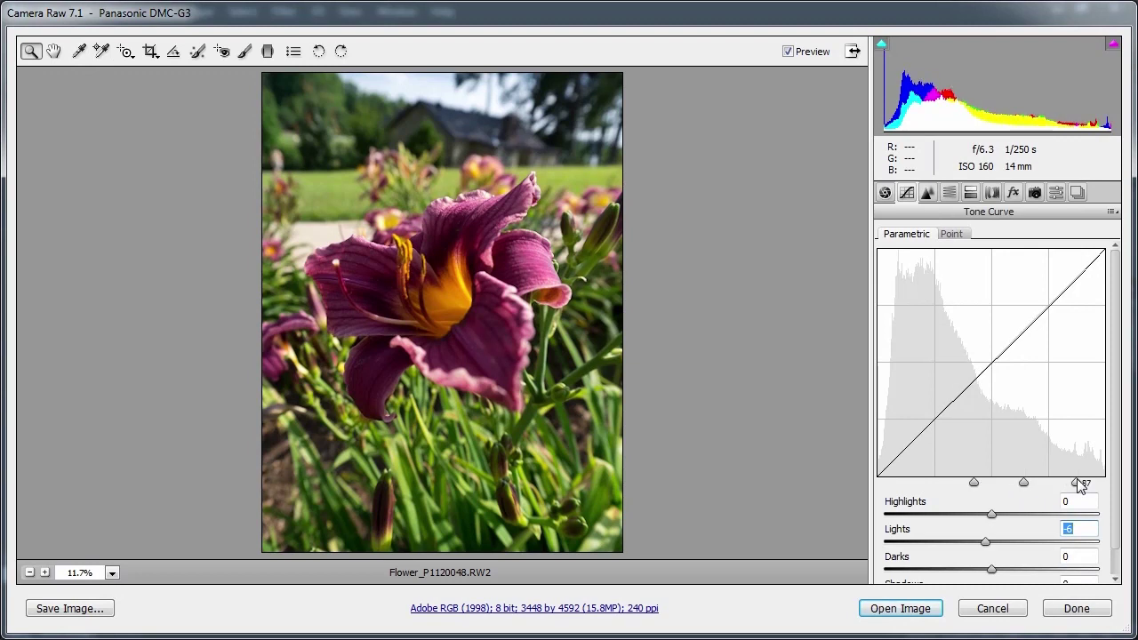
mouse_move(985, 541)
left_mouse_down()
mouse_move(1037, 541)
mouse_move(1000, 542)
left_mouse_up()
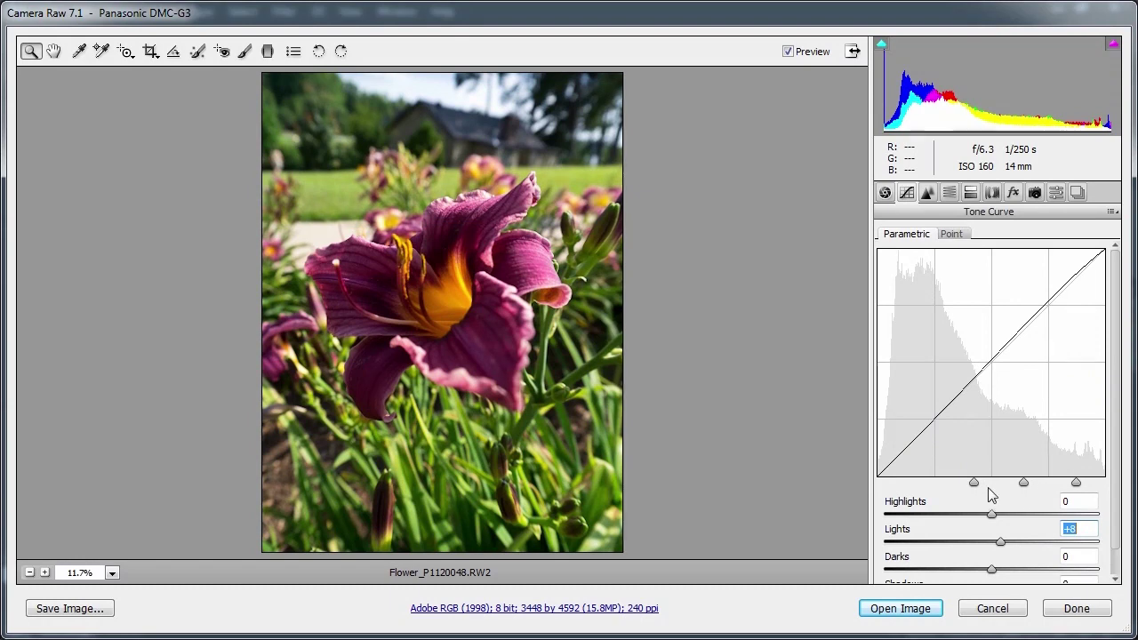
left_click_drag(973, 482, 932, 487)
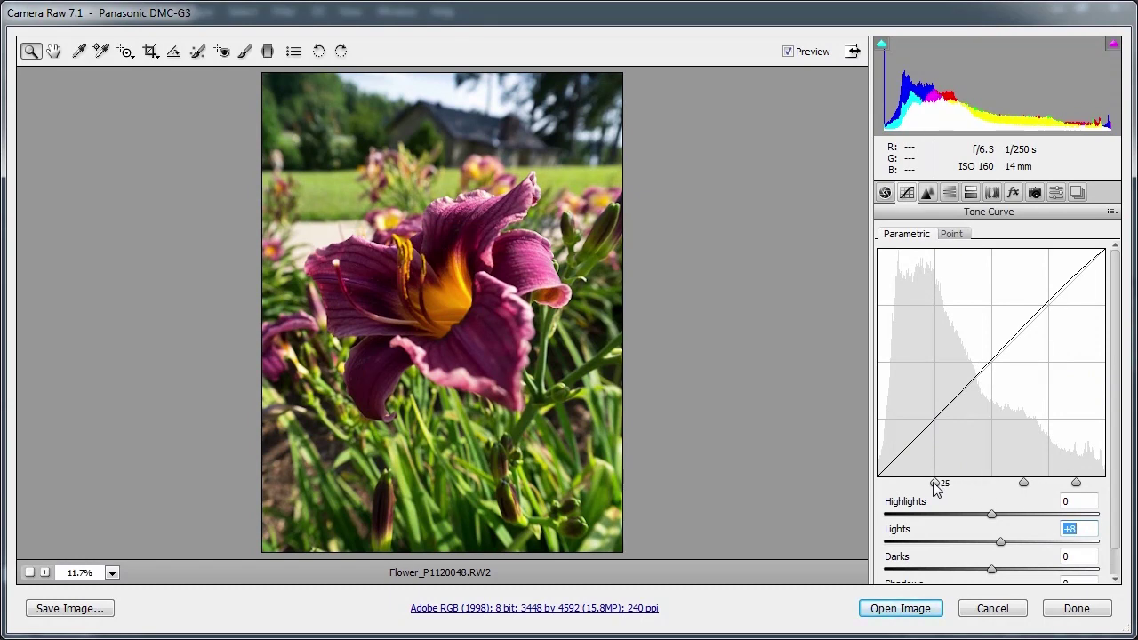
left_click_drag(1023, 483, 992, 485)
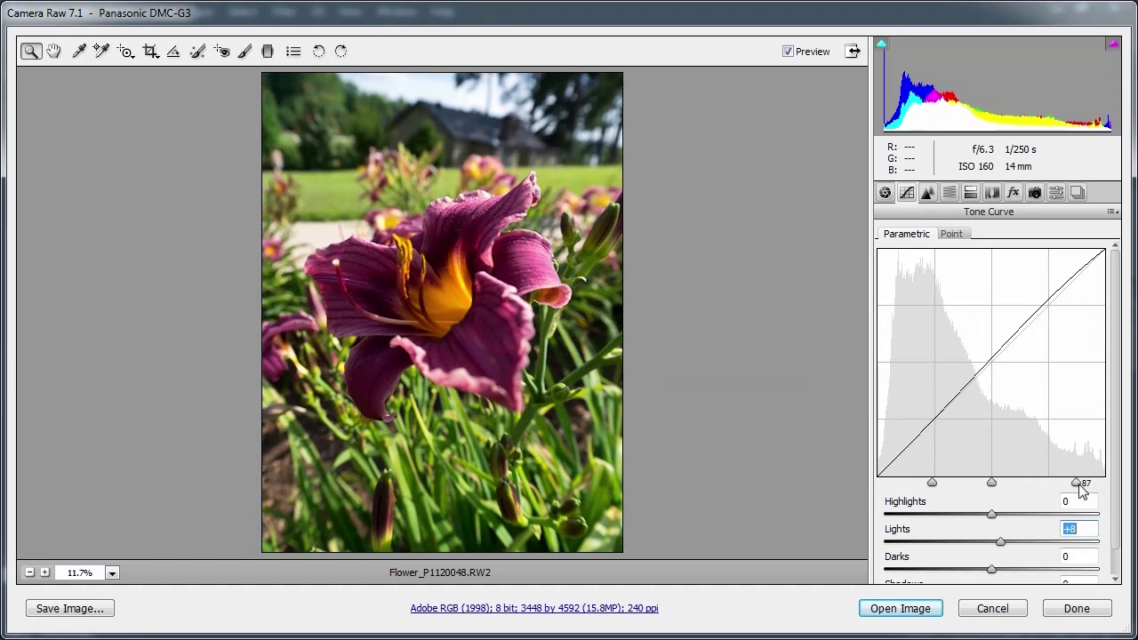
left_click_drag(1076, 482, 1048, 485)
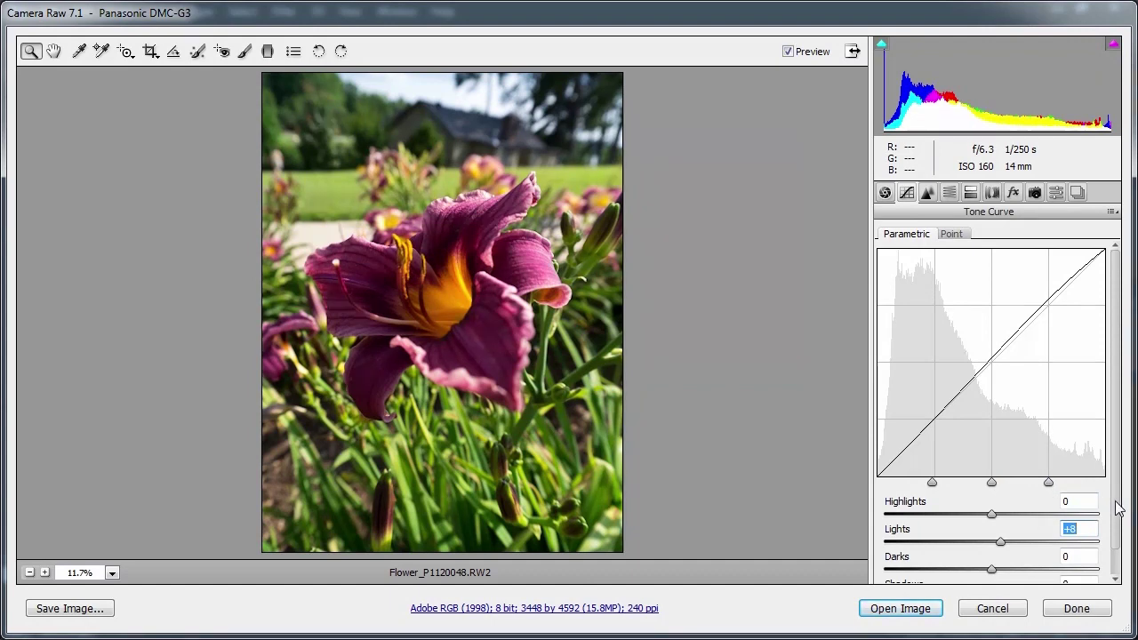
scroll(1050, 526, "down", 1)
left_click(1084, 500)
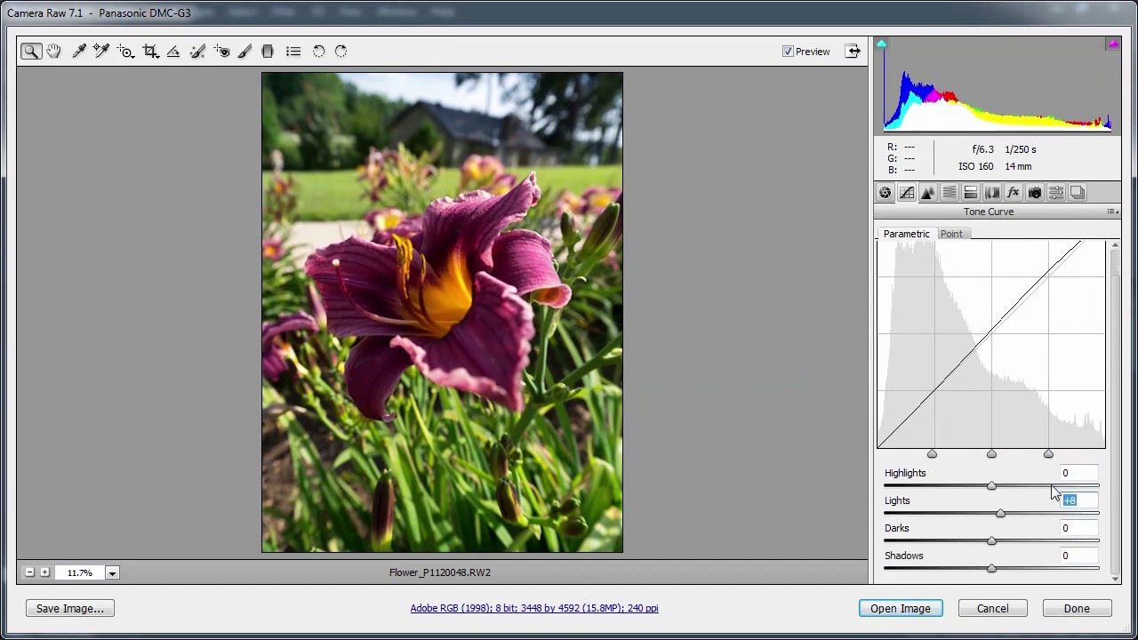
type("0")
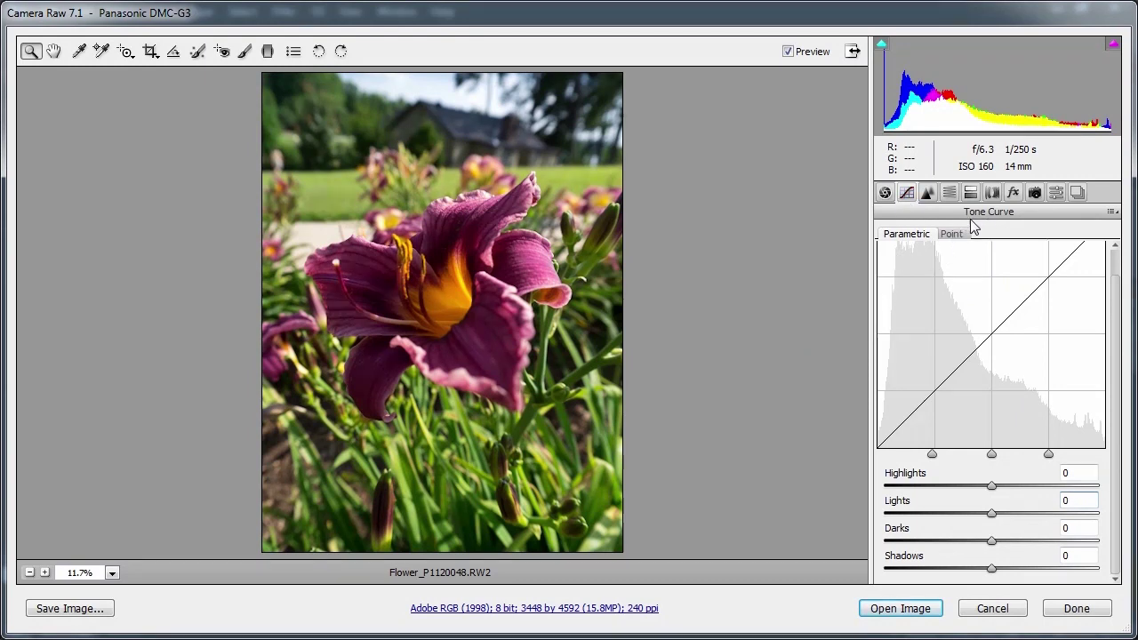
left_click(927, 194)
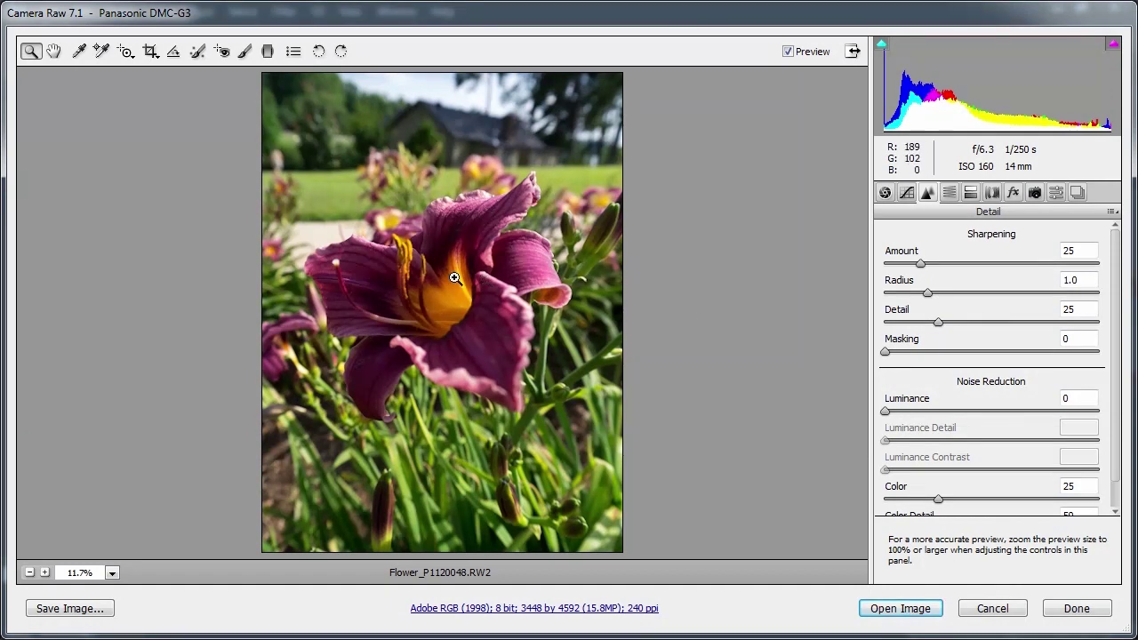
Step: Zoom to 25% on the flower and test much stronger sharpening Amount, Radius and Detail
left_click(488, 262)
left_click(488, 262)
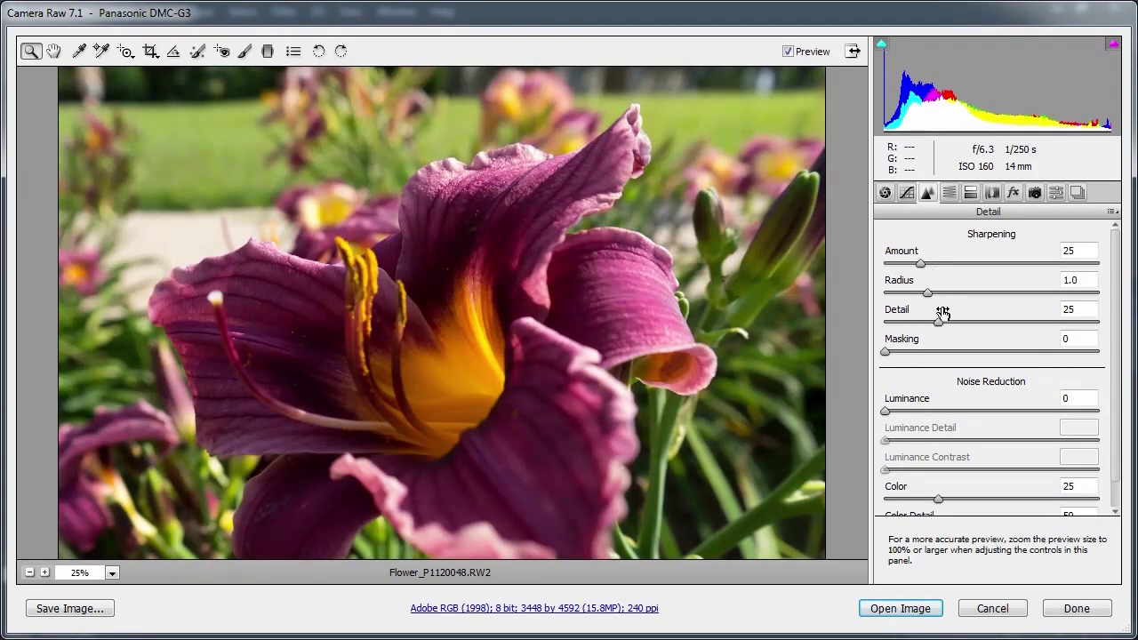
left_click_drag(934, 320, 1008, 320)
left_click_drag(925, 293, 991, 293)
left_click_drag(920, 264, 998, 264)
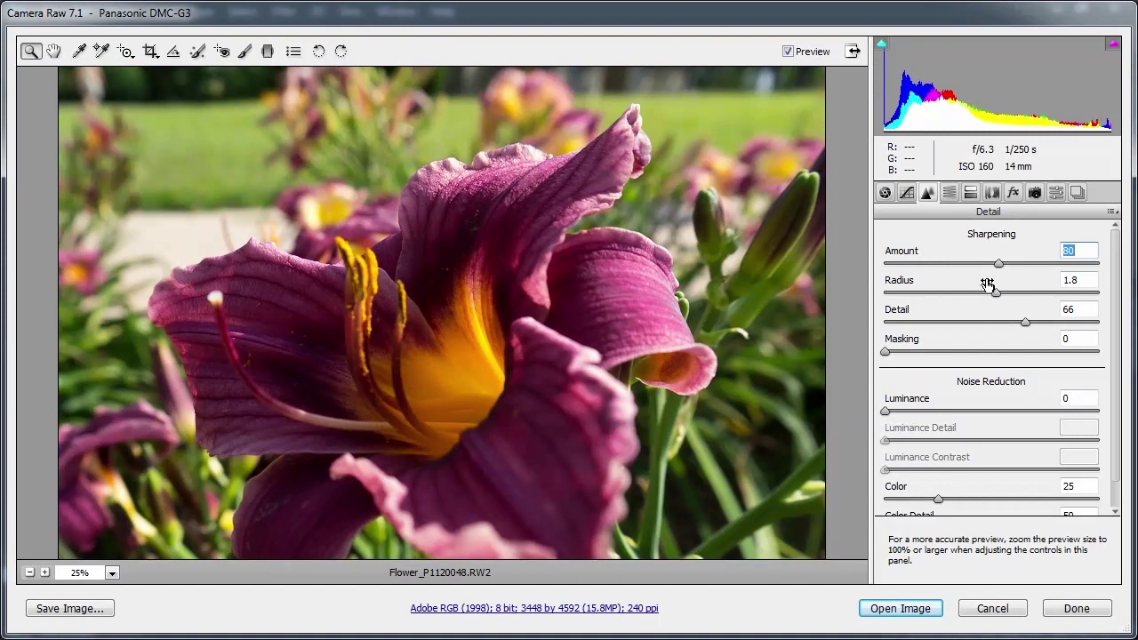
left_click_drag(1009, 291, 1042, 327)
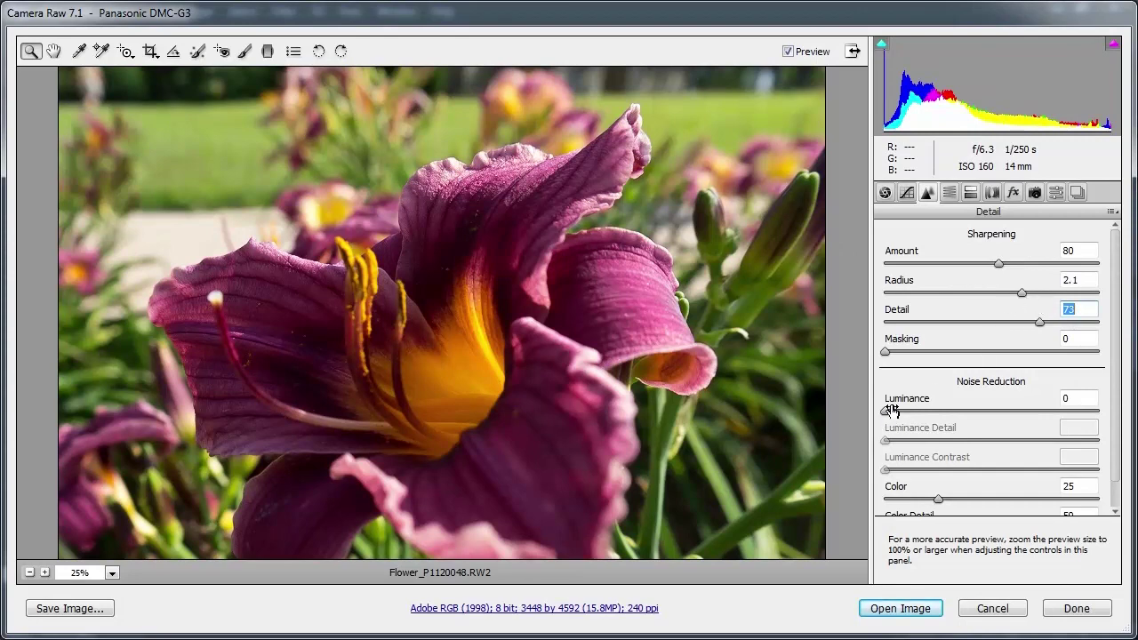
left_click_drag(1039, 322, 1083, 322)
left_click_drag(1022, 292, 1090, 294)
left_click_drag(998, 264, 1090, 265)
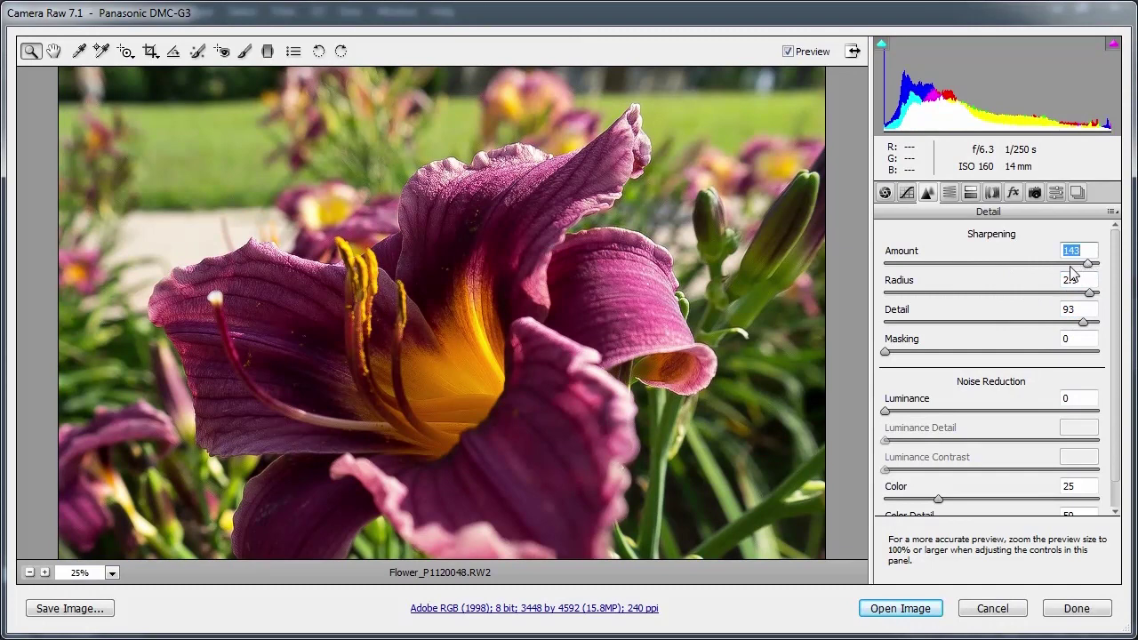
left_click_drag(1088, 264, 1108, 322)
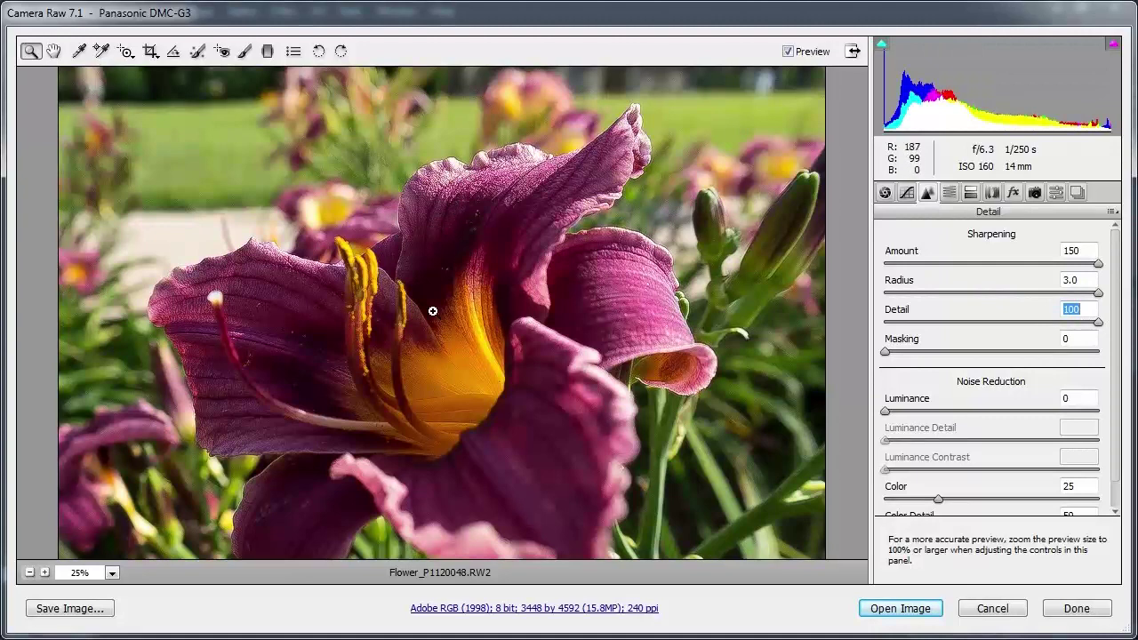
Step: Settle on sharpening Amount 45, Radius 1.6, Detail 50, with Luminance 17 and Luminance Detail 40
left_click_drag(886, 416, 992, 418)
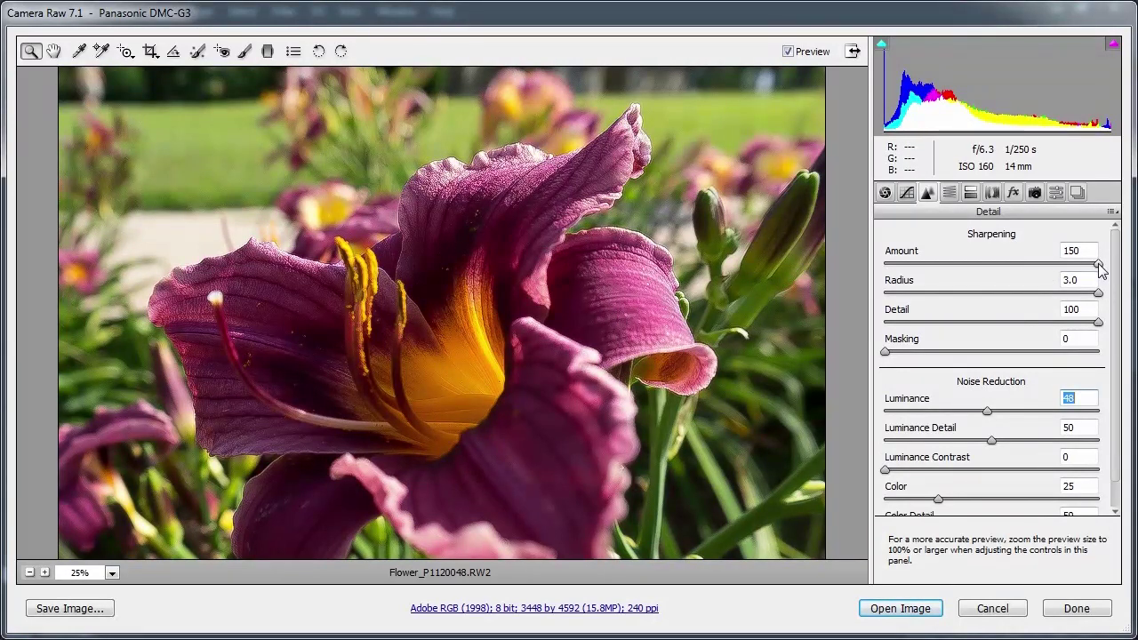
left_click_drag(1100, 267, 978, 267)
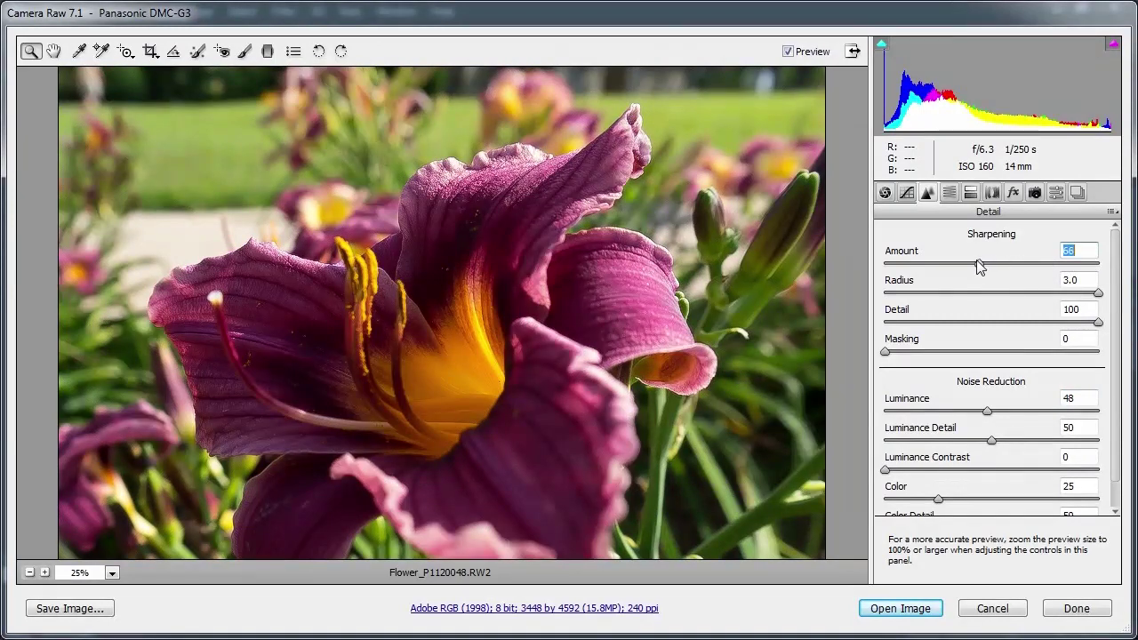
left_click_drag(1083, 250, 950, 264)
left_click_drag(1098, 293, 979, 294)
left_click_drag(1098, 322, 992, 324)
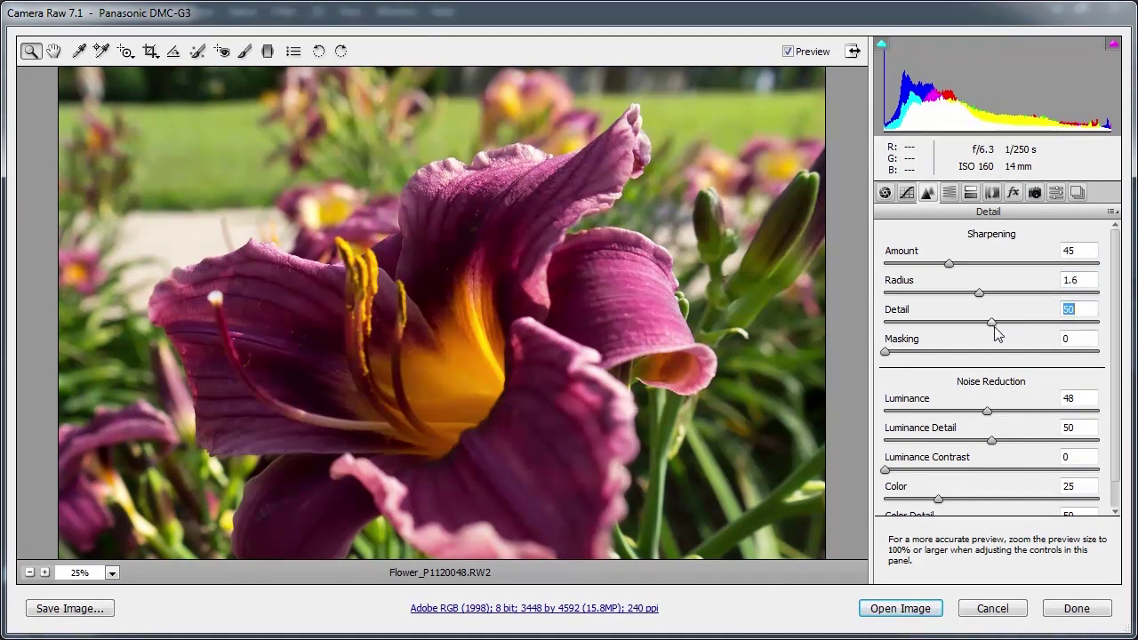
left_click_drag(987, 411, 940, 412)
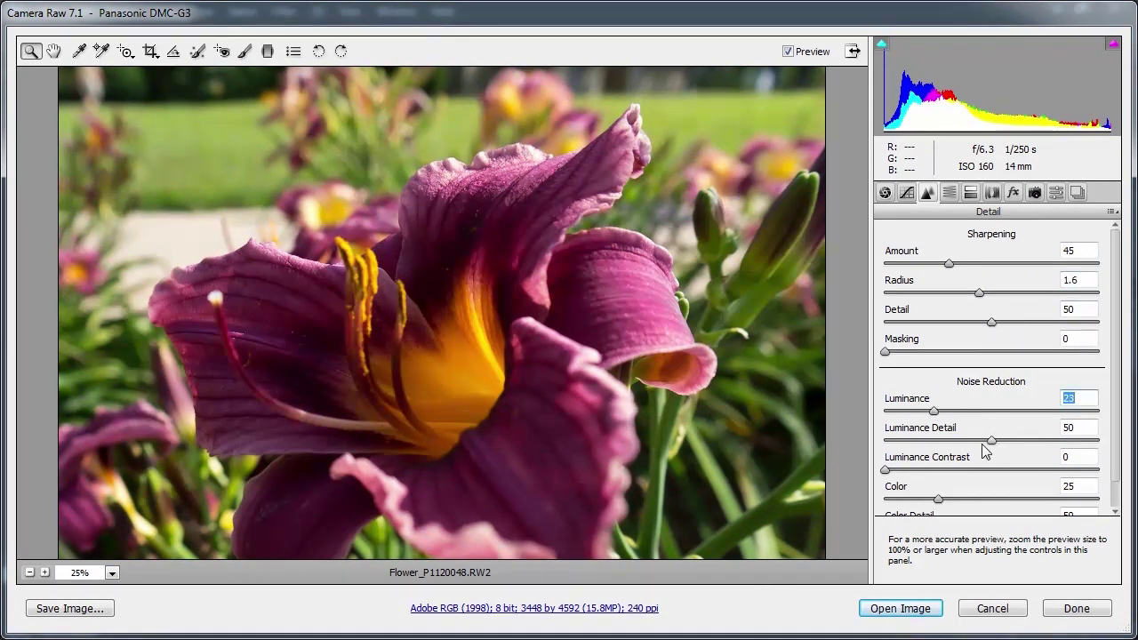
left_click_drag(991, 441, 924, 415)
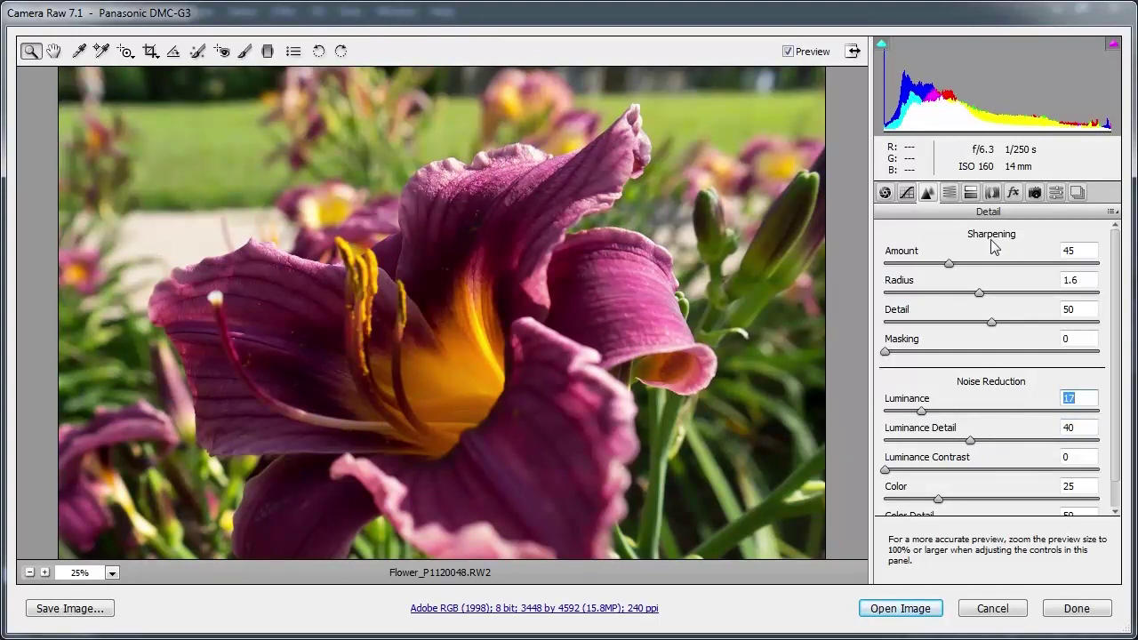
Step: In HSL Saturation, test boosting Reds, then return Reds to 0
left_click(951, 195)
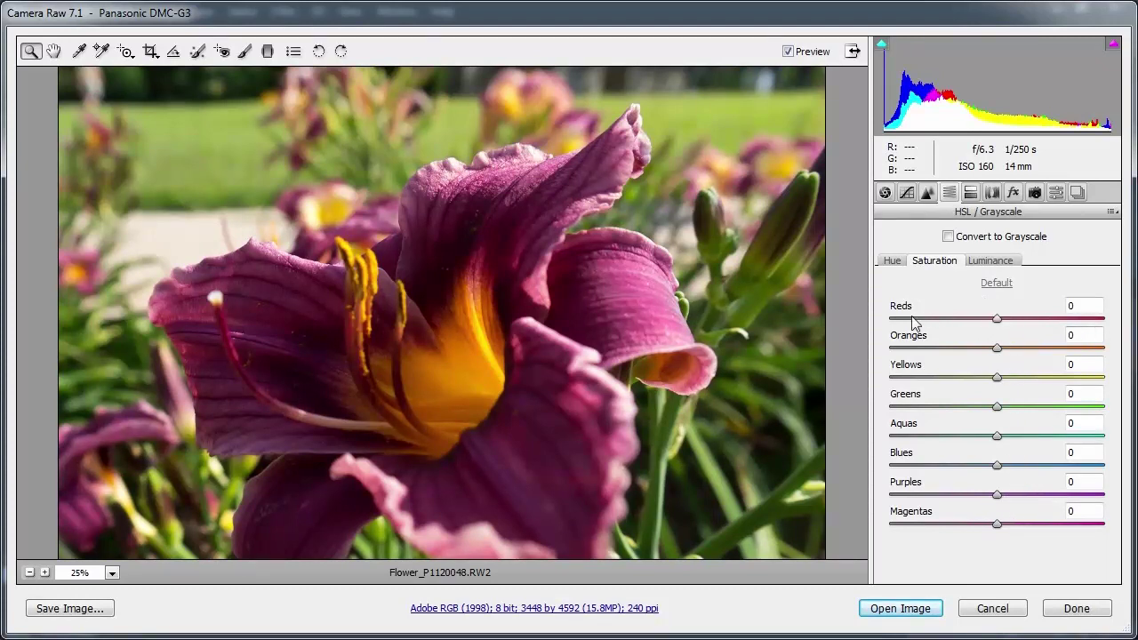
left_click_drag(1000, 327, 1105, 320)
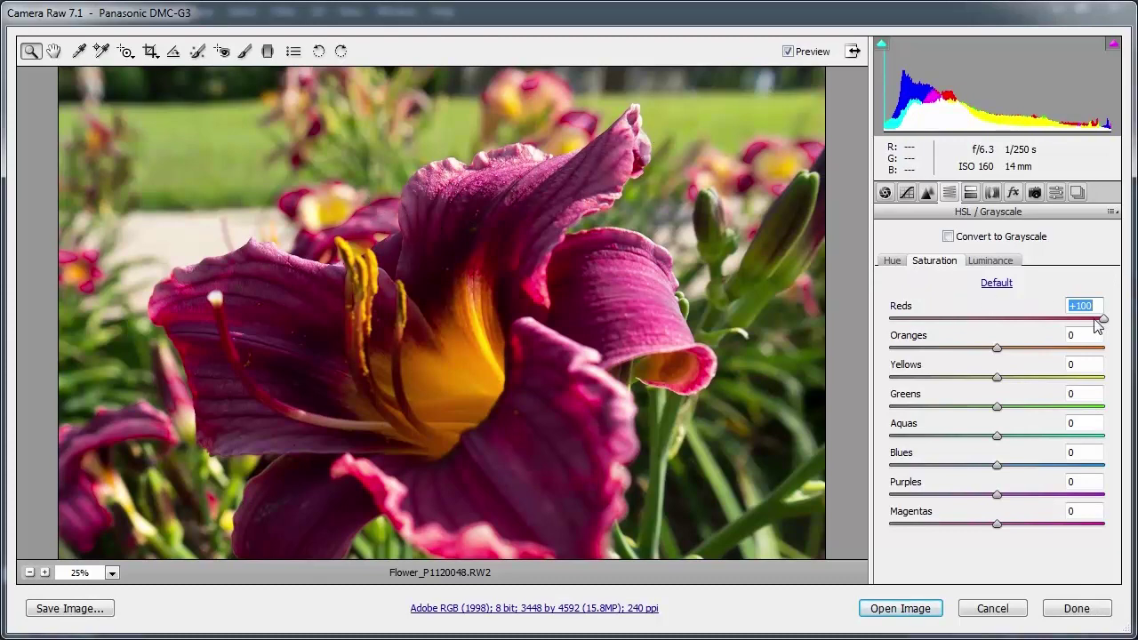
left_click_drag(1095, 318, 998, 321)
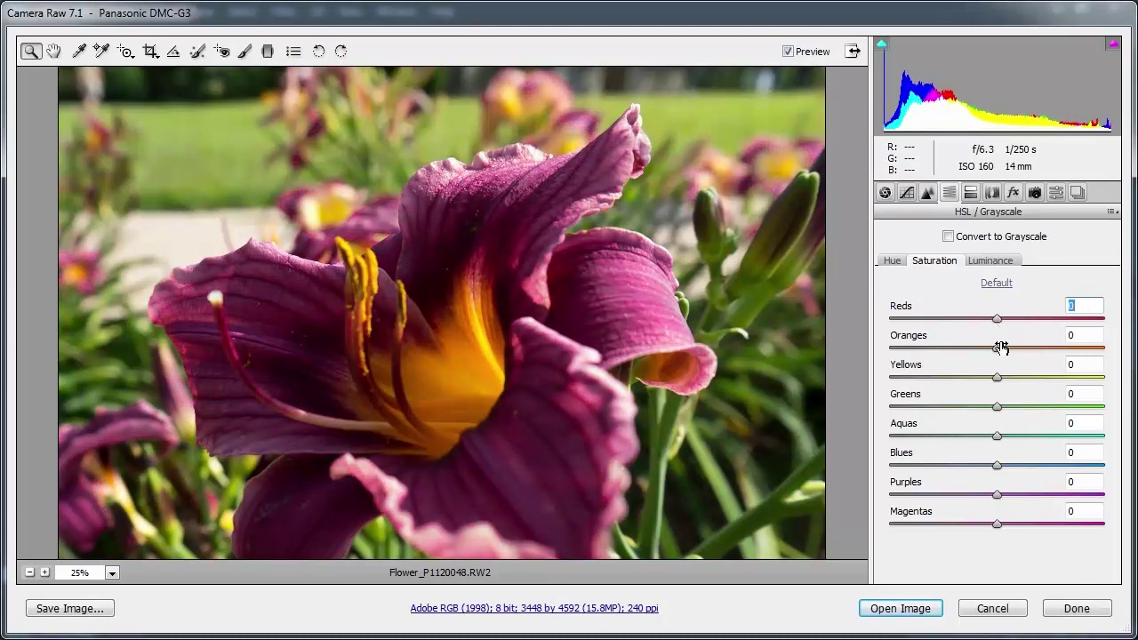
Step: Drop Greens, Aquas and Blues saturation to -100 and Yellows to -93
left_click_drag(997, 407, 890, 406)
left_click_drag(992, 437, 889, 435)
left_click(996, 464)
left_click_drag(997, 464, 879, 464)
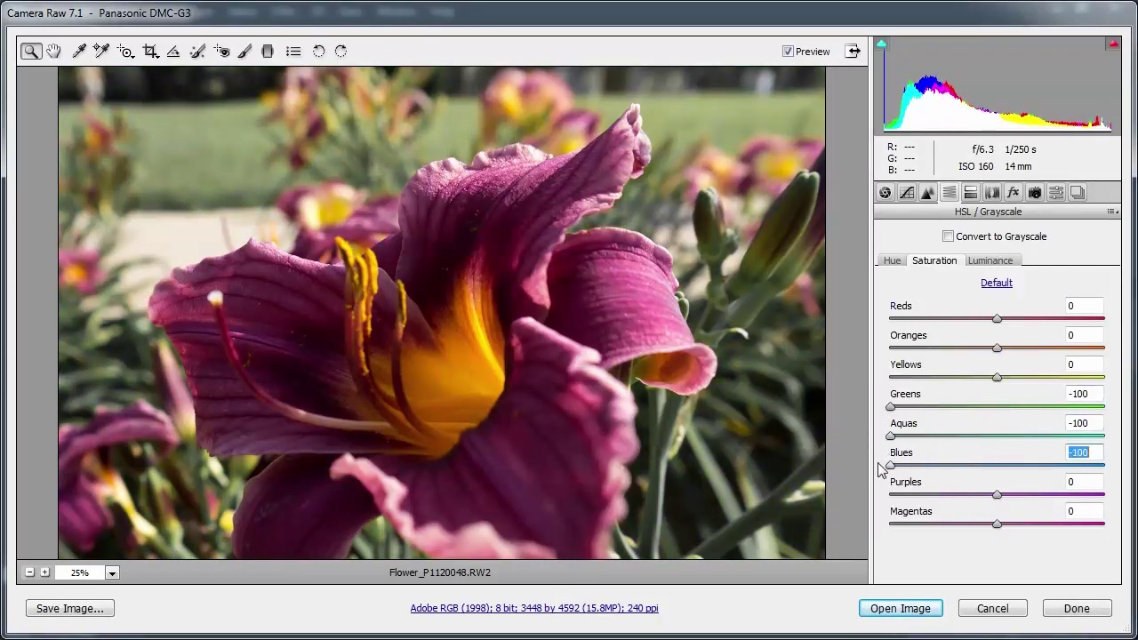
left_click_drag(997, 380, 897, 380)
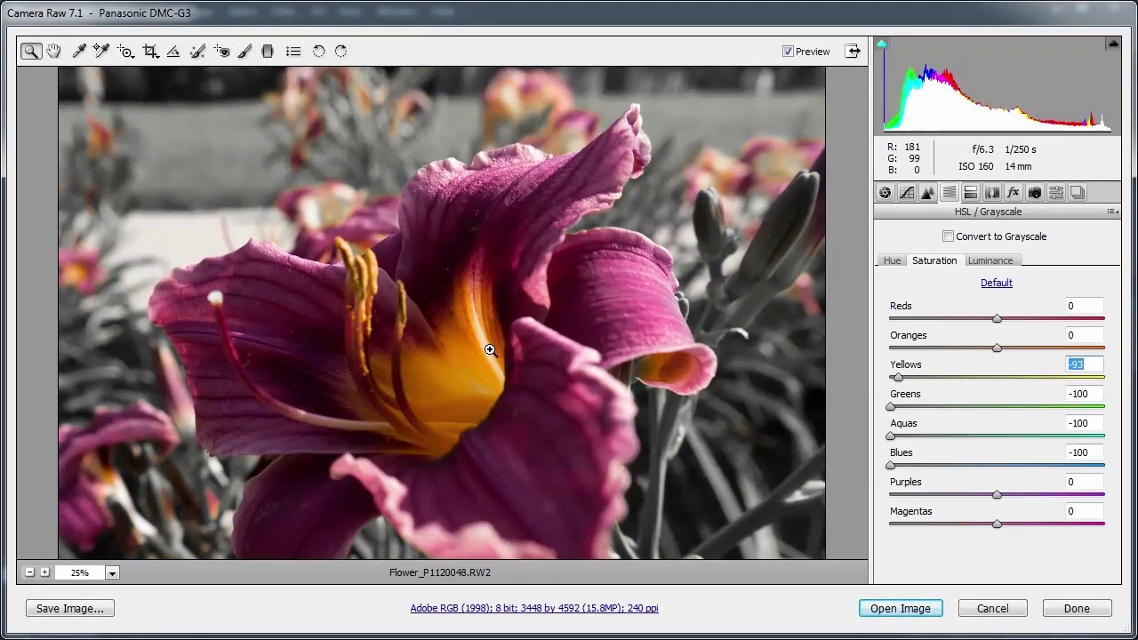
left_click_drag(478, 376, 464, 286)
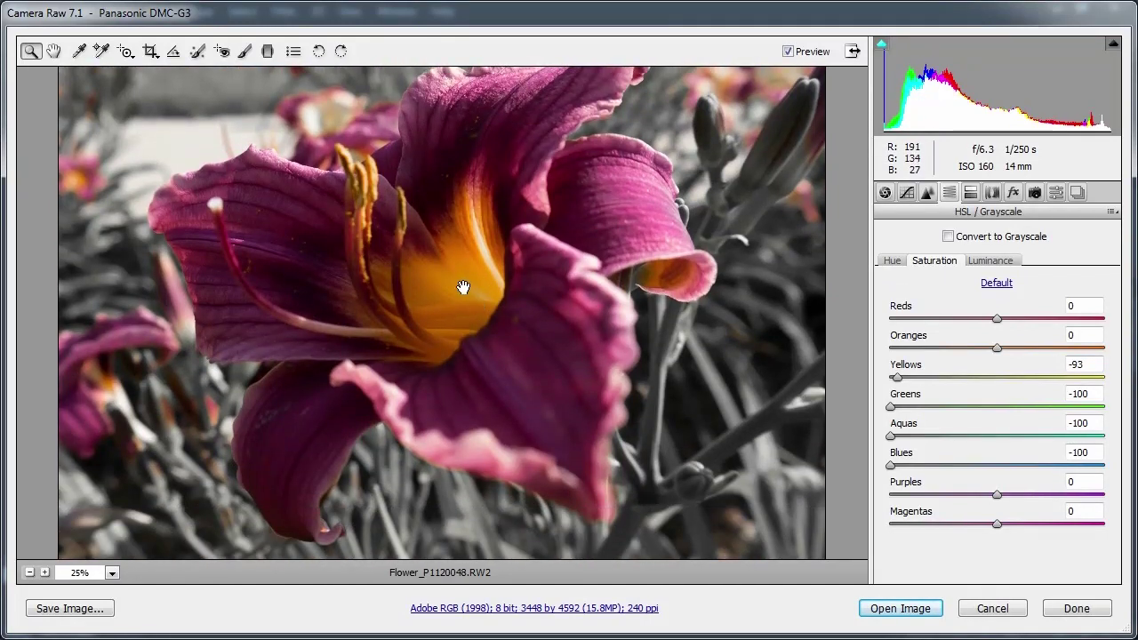
left_click_drag(521, 236, 523, 297)
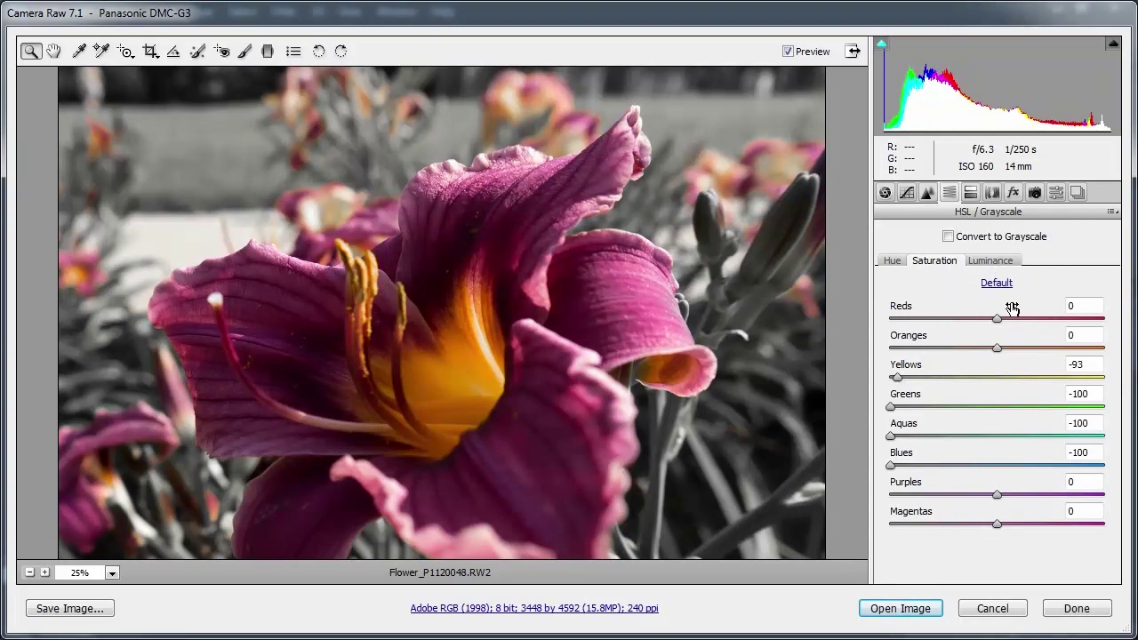
left_click(948, 237)
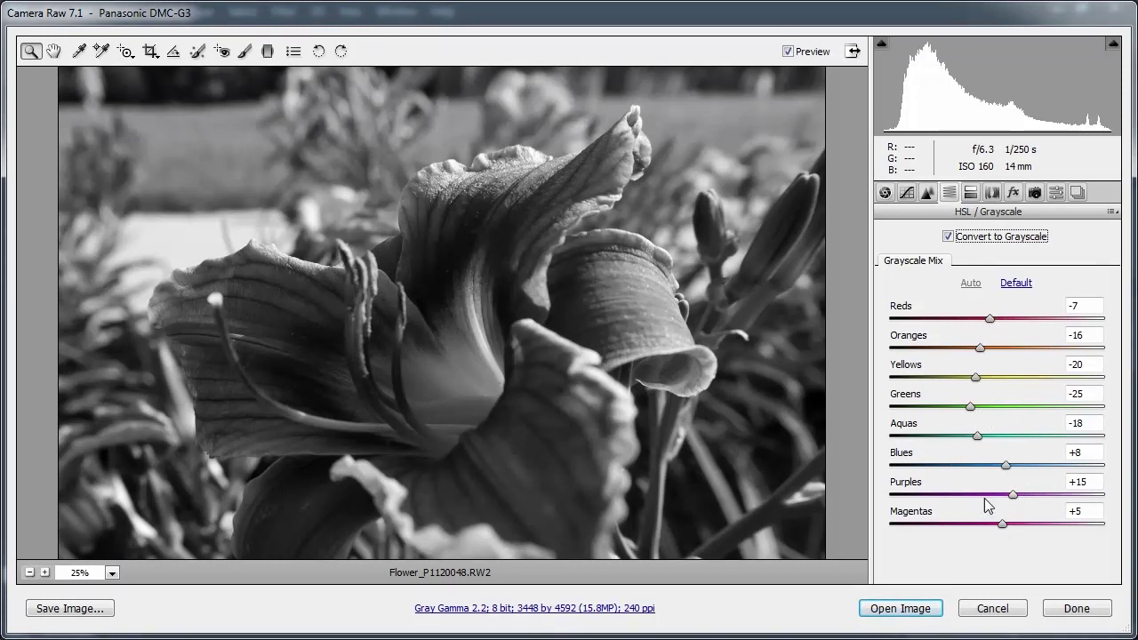
Step: Turn off Convert to Grayscale and reset every HSL saturation slider to 0
left_click(948, 236)
left_click(997, 283)
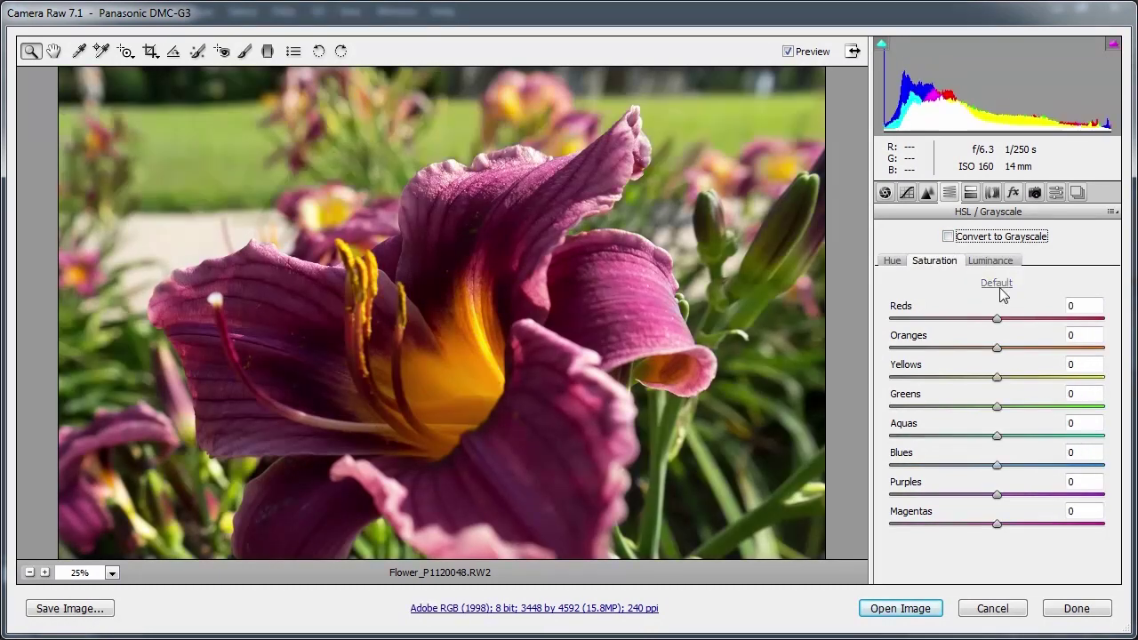
left_click(970, 195)
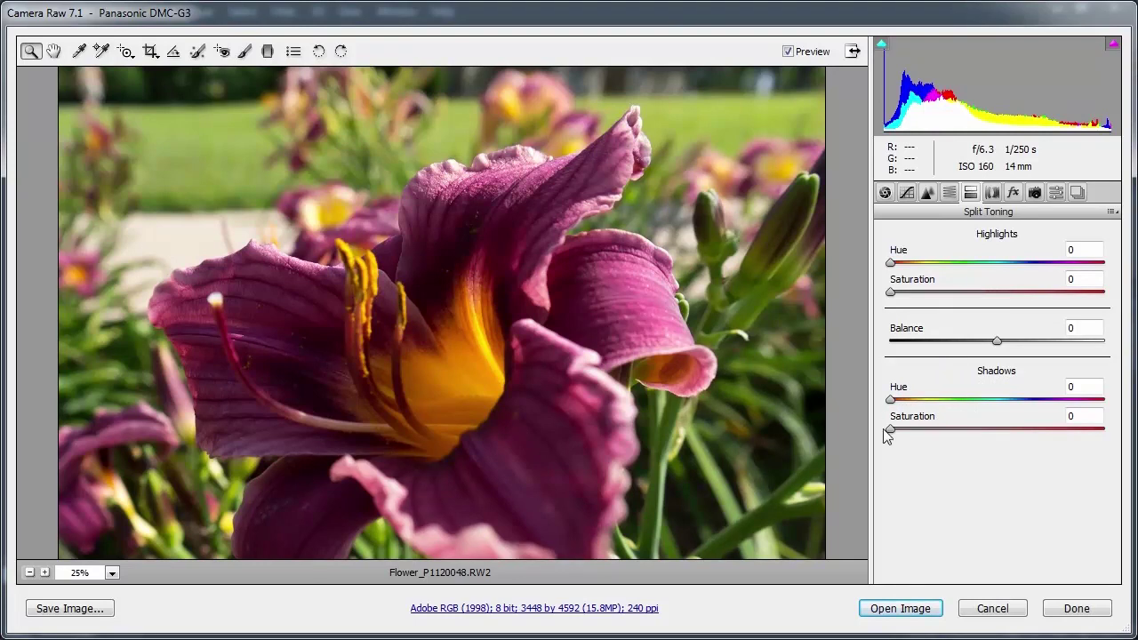
Step: Preview pink shadow and orange highlight tints, then return all split toning values, including Balance, to 0
mouse_move(891, 429)
left_mouse_down()
mouse_move(998, 432)
mouse_move(890, 432)
left_mouse_up()
mouse_move(892, 296)
left_mouse_down()
mouse_move(1049, 300)
mouse_move(871, 297)
left_mouse_up()
left_click_drag(998, 343, 1022, 345)
mouse_move(890, 429)
left_mouse_down()
mouse_move(998, 436)
mouse_move(871, 426)
left_mouse_up()
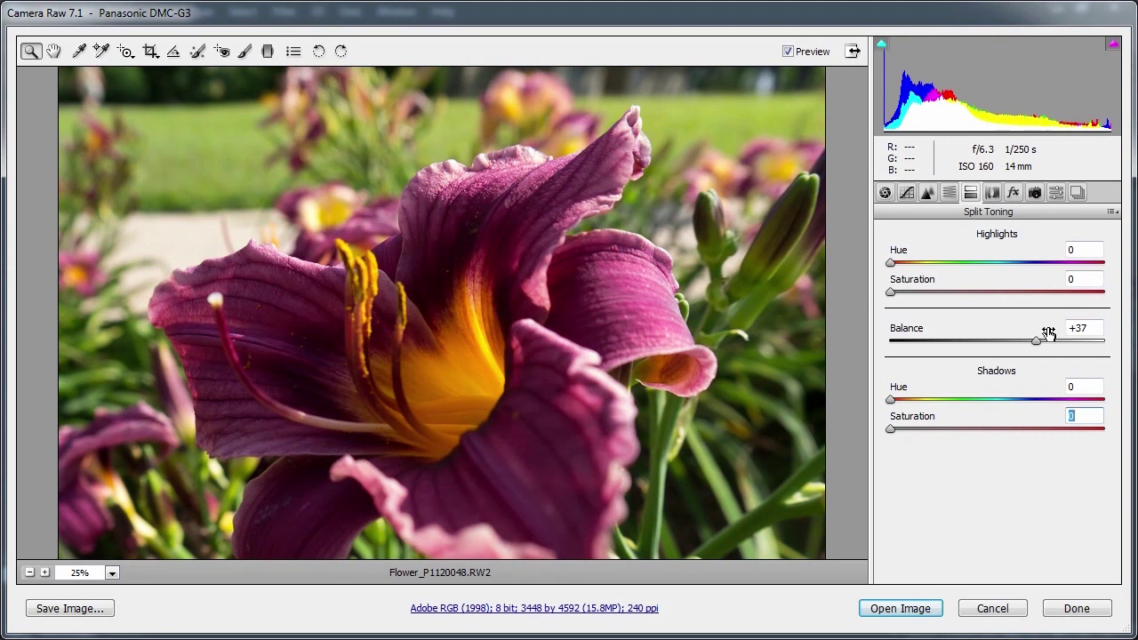
left_click_drag(1048, 334, 1000, 347)
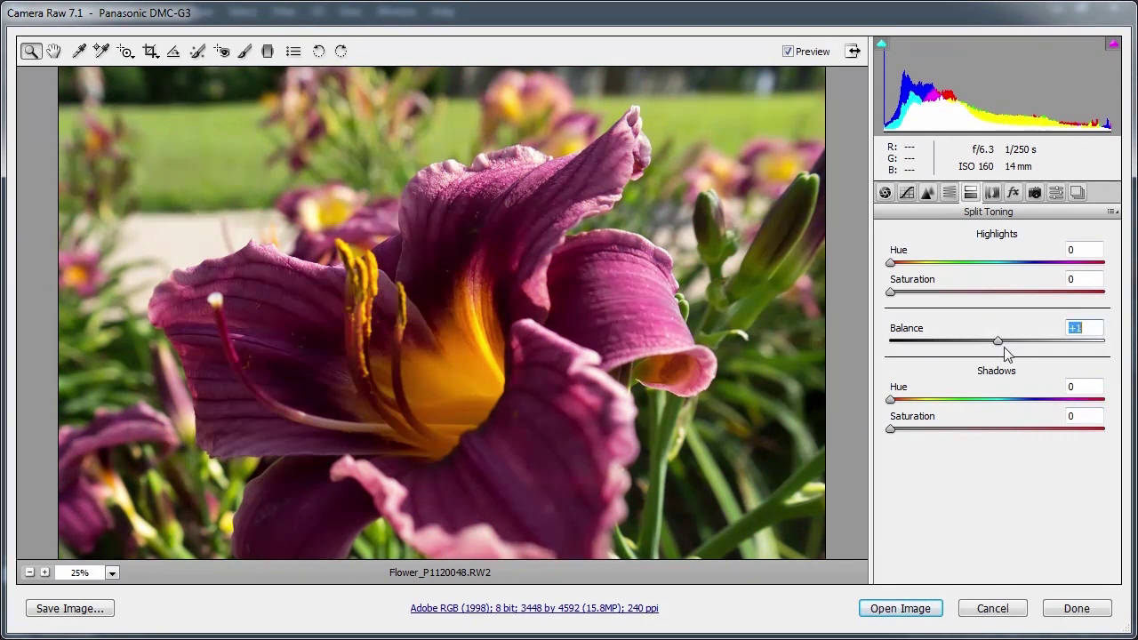
key("Down")
Step: Switch to the Adjustment Brush, zoom out to 12.5%, and set brush Saturation to 0
left_click(885, 193)
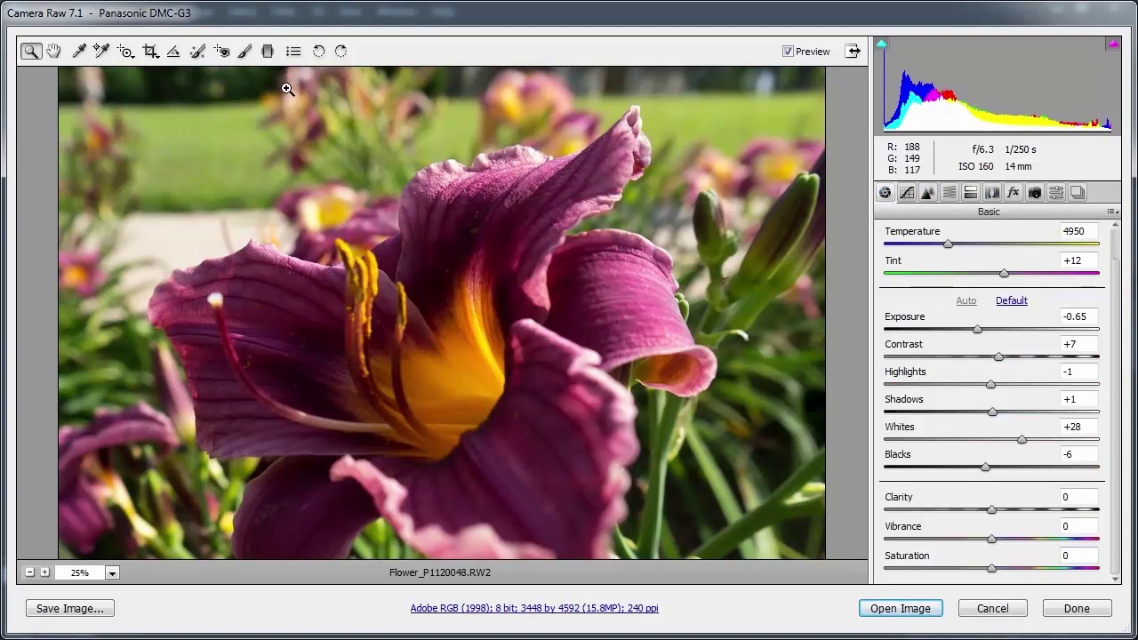
left_click(246, 55)
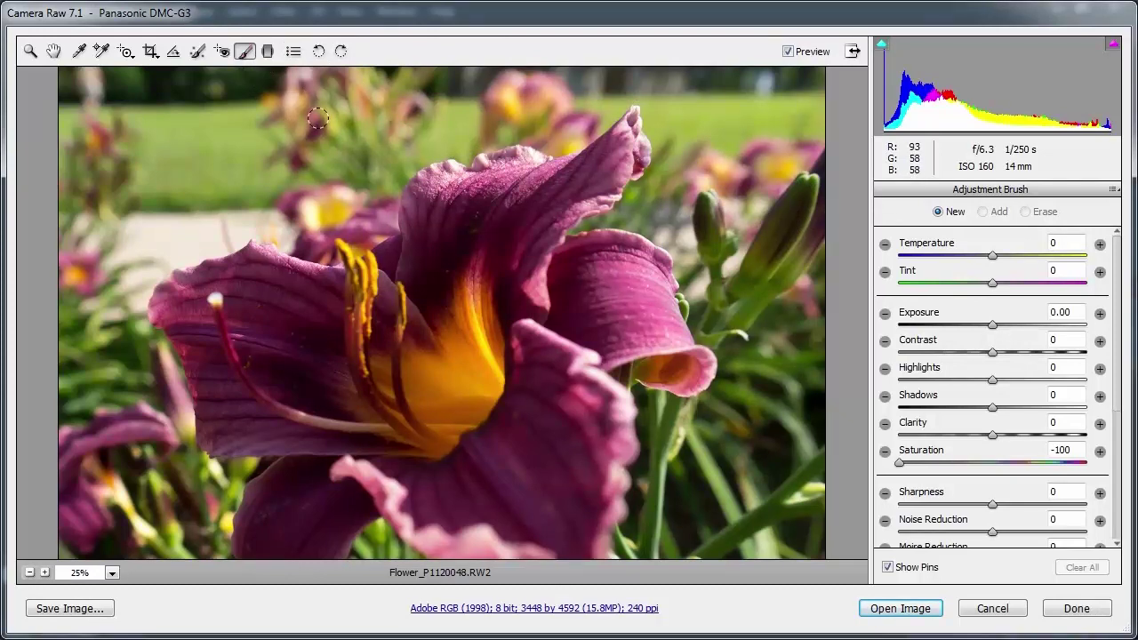
left_click(29, 572)
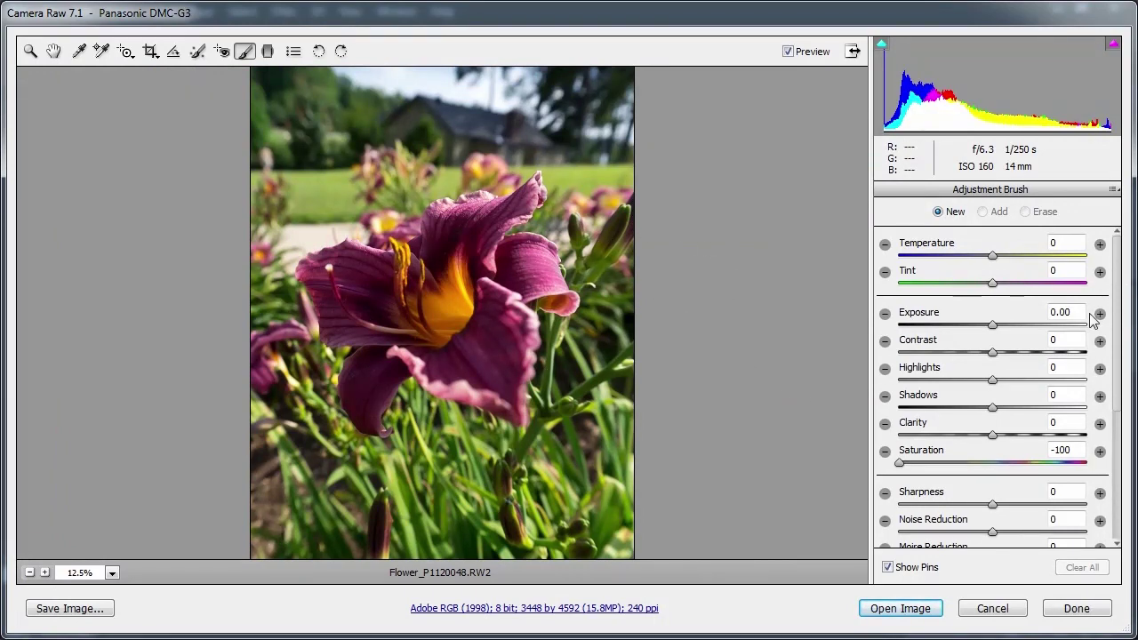
double_click(1062, 450)
type("0")
Step: Set brush Size 10, Feather 54, Flow 55 and paint on the lower-right grass
left_click_drag(1117, 275, 1127, 448)
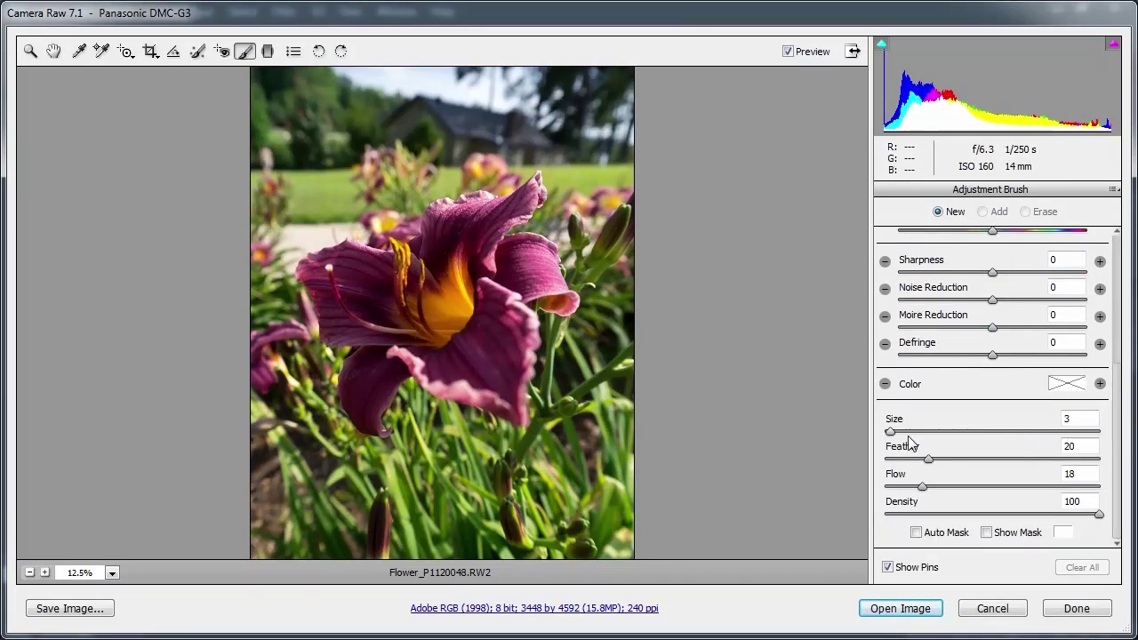
left_click_drag(890, 431, 913, 433)
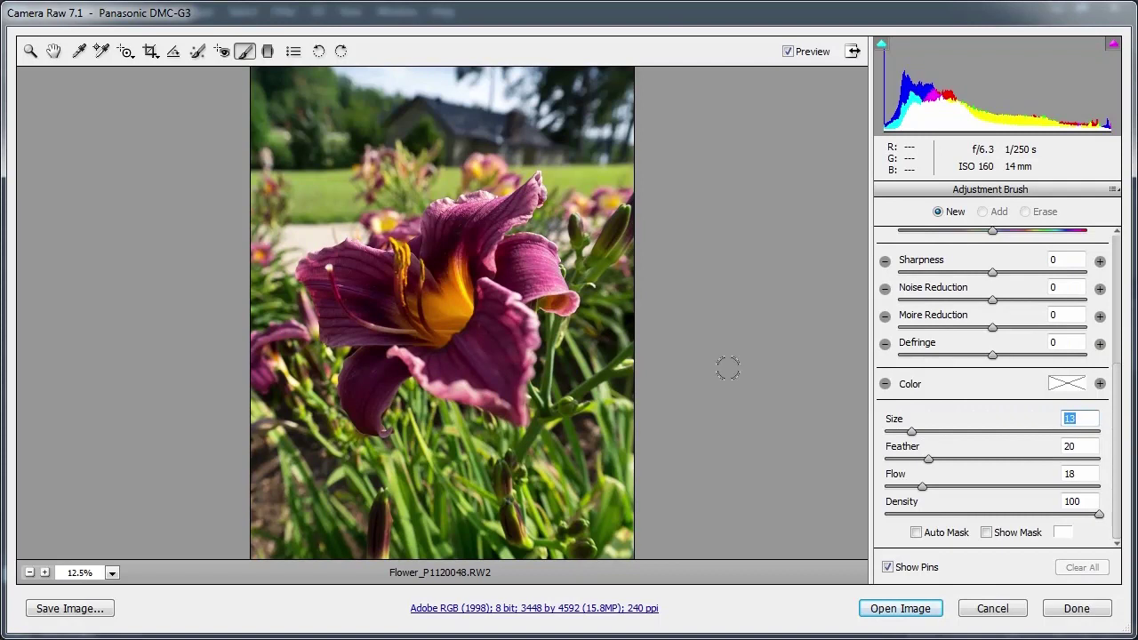
left_click_drag(904, 433, 907, 432)
left_click_drag(928, 483, 1005, 454)
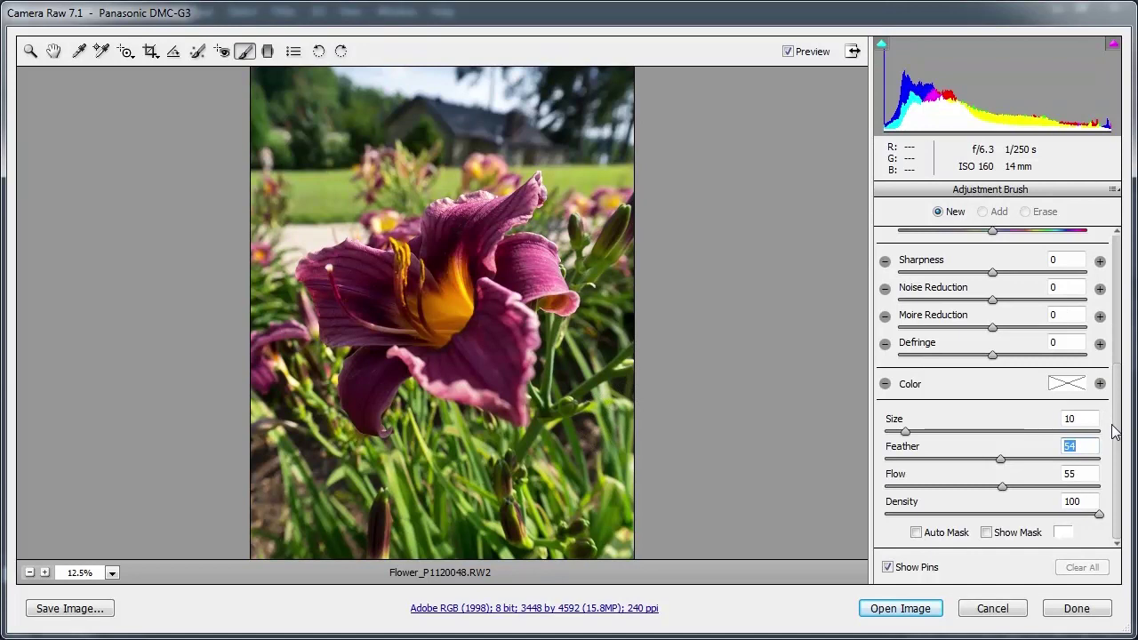
scroll(1111, 426, "up", 5)
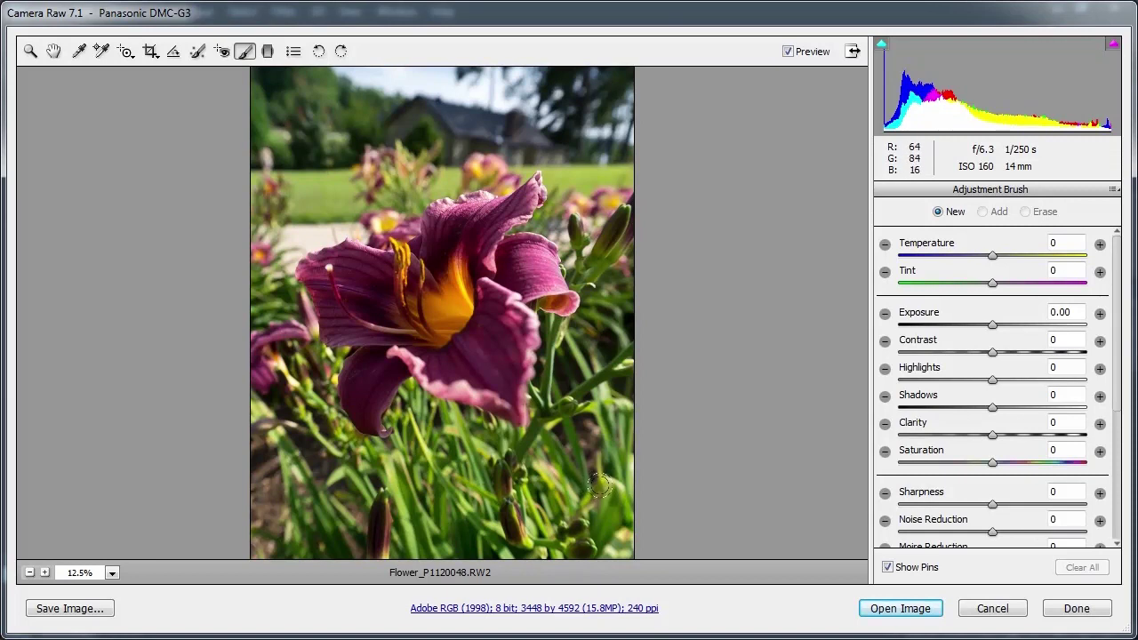
mouse_move(625, 487)
left_mouse_down()
mouse_move(641, 463)
mouse_move(625, 497)
mouse_move(613, 469)
left_mouse_up()
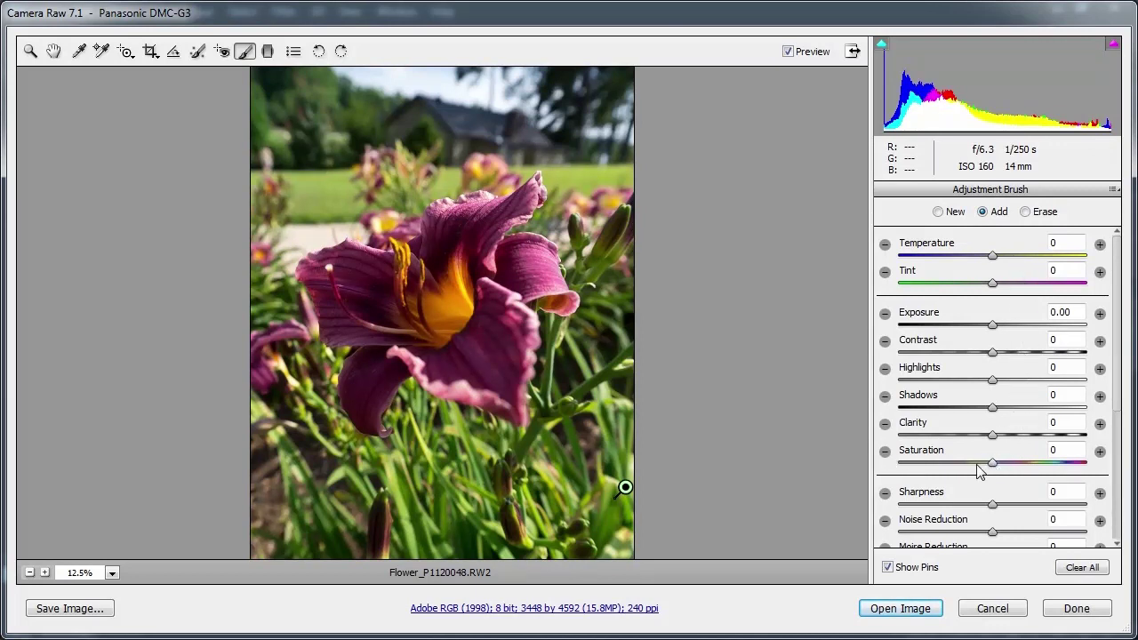
Step: Set the brush Saturation to -100 and paint a grey patch on the bottom grass
left_click_drag(992, 464, 880, 477)
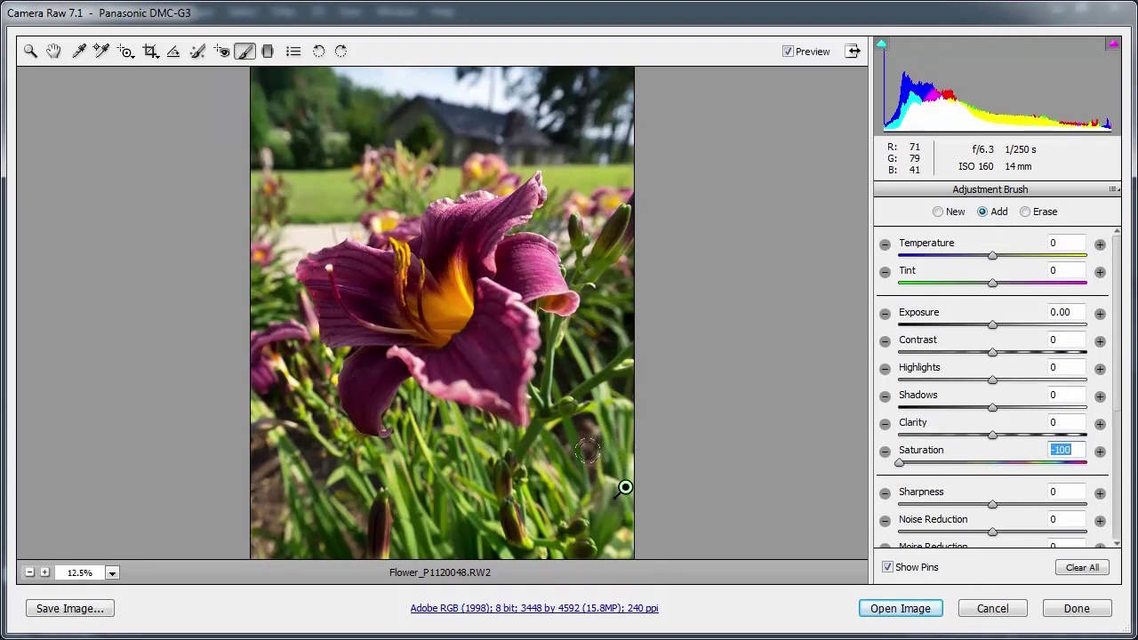
left_click(566, 495)
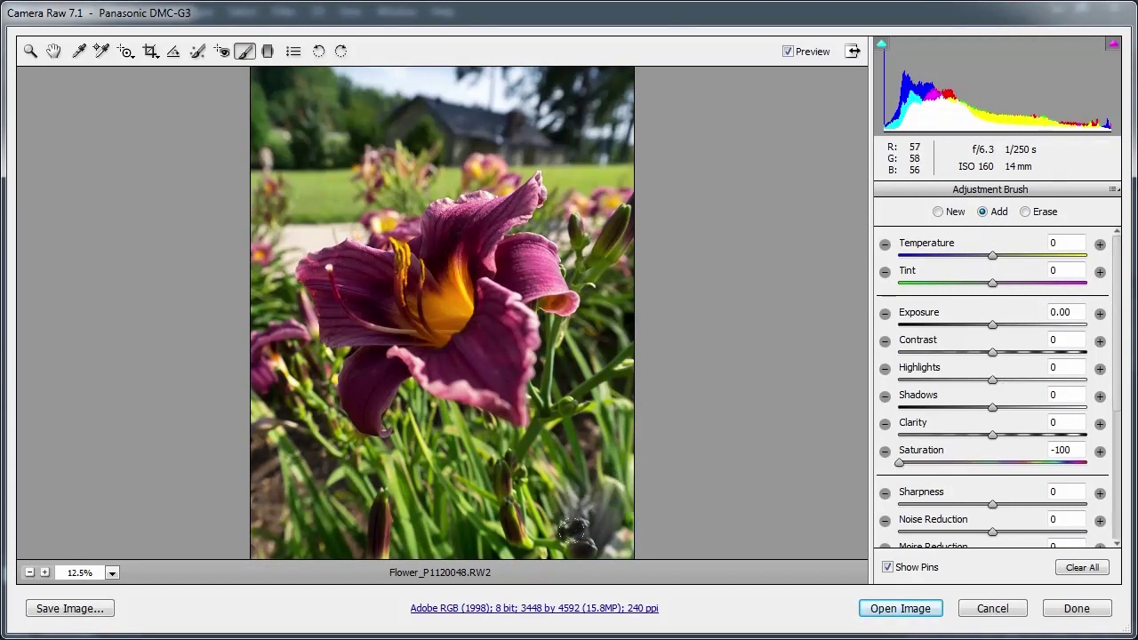
Step: Desaturate the grass along the bottom, the lower-left, and right of the flower stem
mouse_move(607, 531)
left_mouse_down()
mouse_move(564, 527)
mouse_move(513, 534)
mouse_move(400, 498)
left_mouse_up()
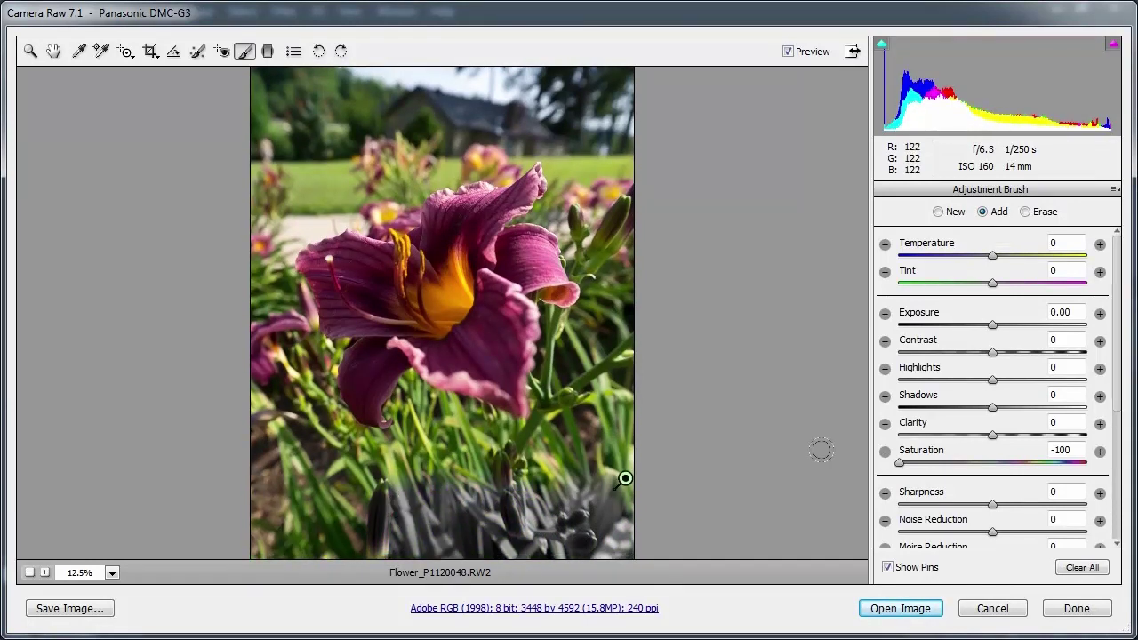
left_click_drag(1119, 362, 1128, 520)
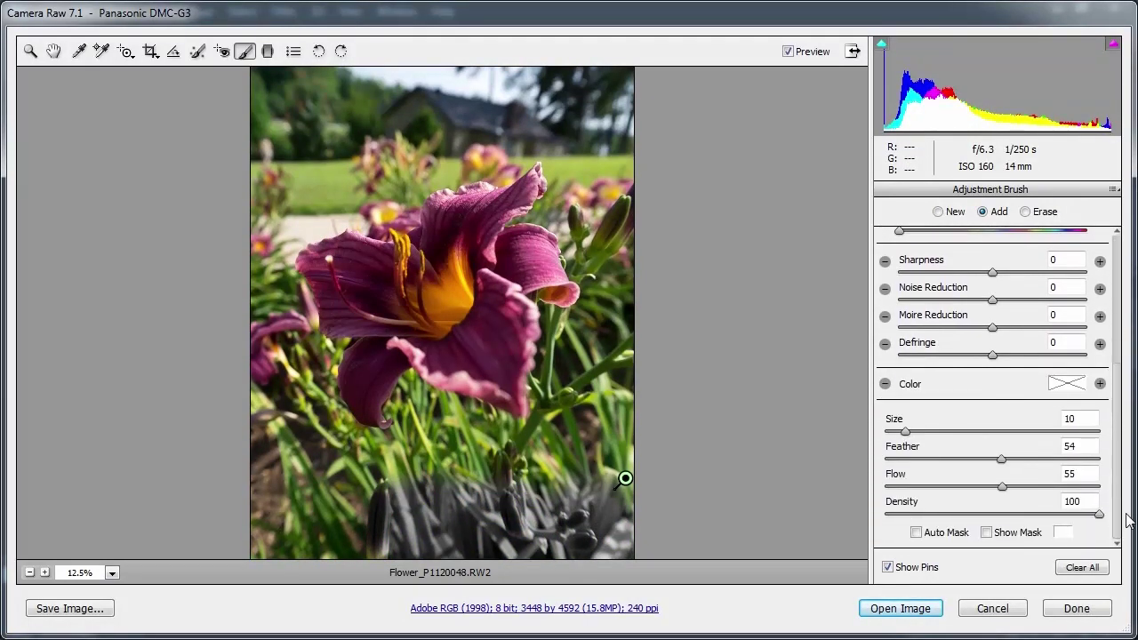
left_click(916, 532)
mouse_move(625, 479)
left_mouse_down()
mouse_move(346, 544)
mouse_move(254, 526)
left_mouse_up()
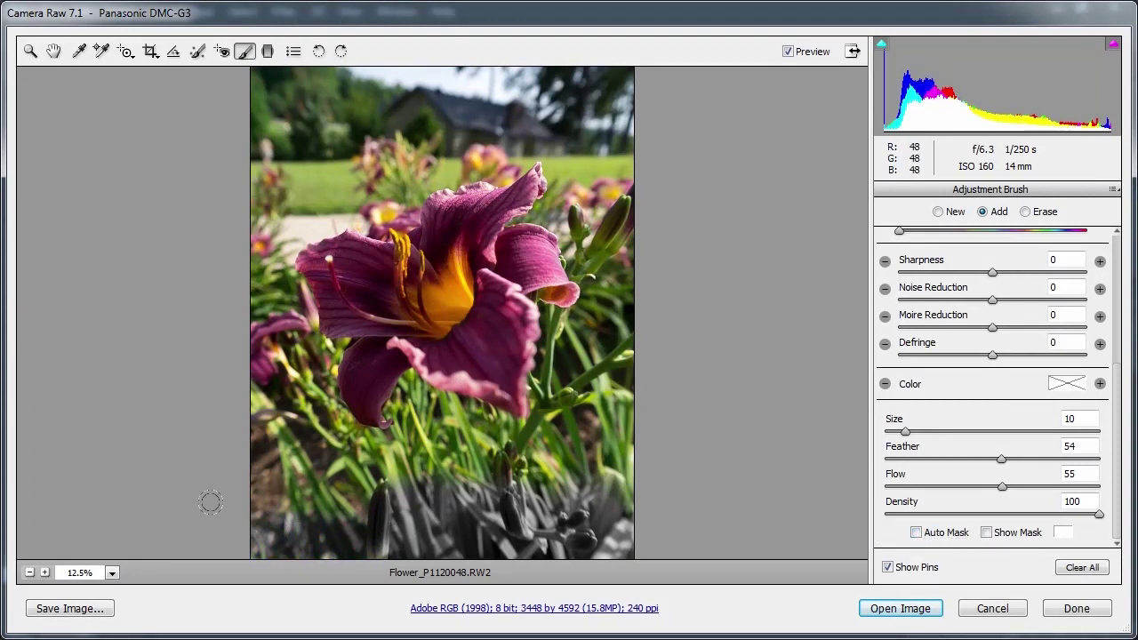
mouse_move(230, 442)
left_mouse_down()
mouse_move(319, 505)
mouse_move(337, 499)
mouse_move(320, 466)
mouse_move(396, 481)
mouse_move(432, 465)
mouse_move(416, 452)
mouse_move(440, 421)
mouse_move(439, 434)
mouse_move(449, 425)
mouse_move(505, 457)
mouse_move(459, 477)
left_mouse_up()
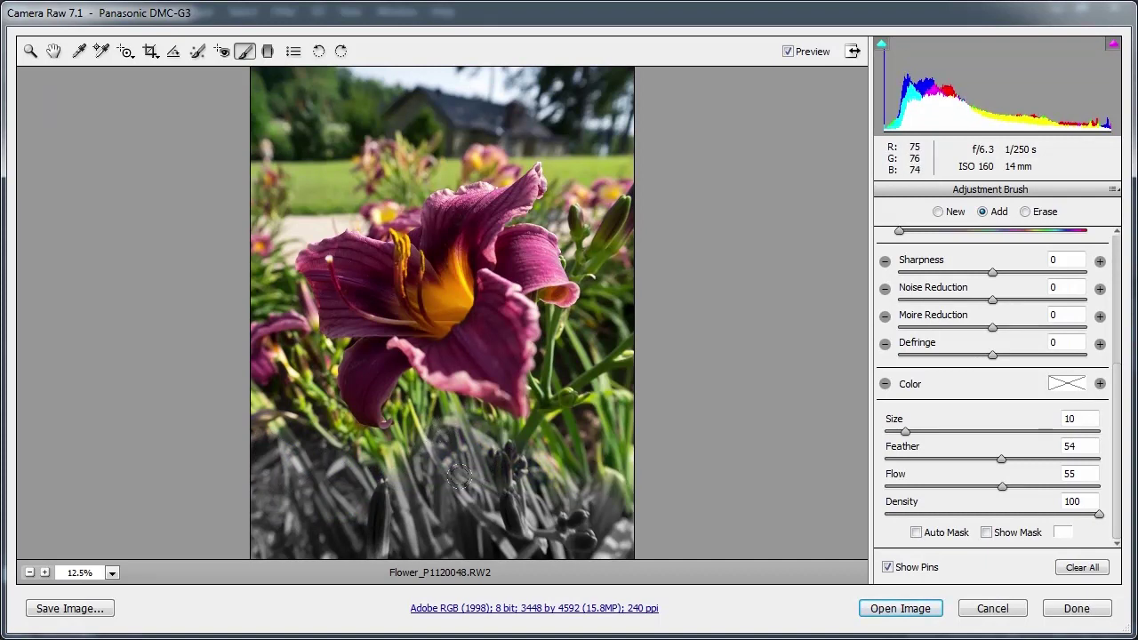
mouse_move(529, 485)
left_mouse_down()
mouse_move(572, 418)
mouse_move(580, 383)
mouse_move(567, 371)
mouse_move(586, 376)
mouse_move(629, 439)
left_mouse_up()
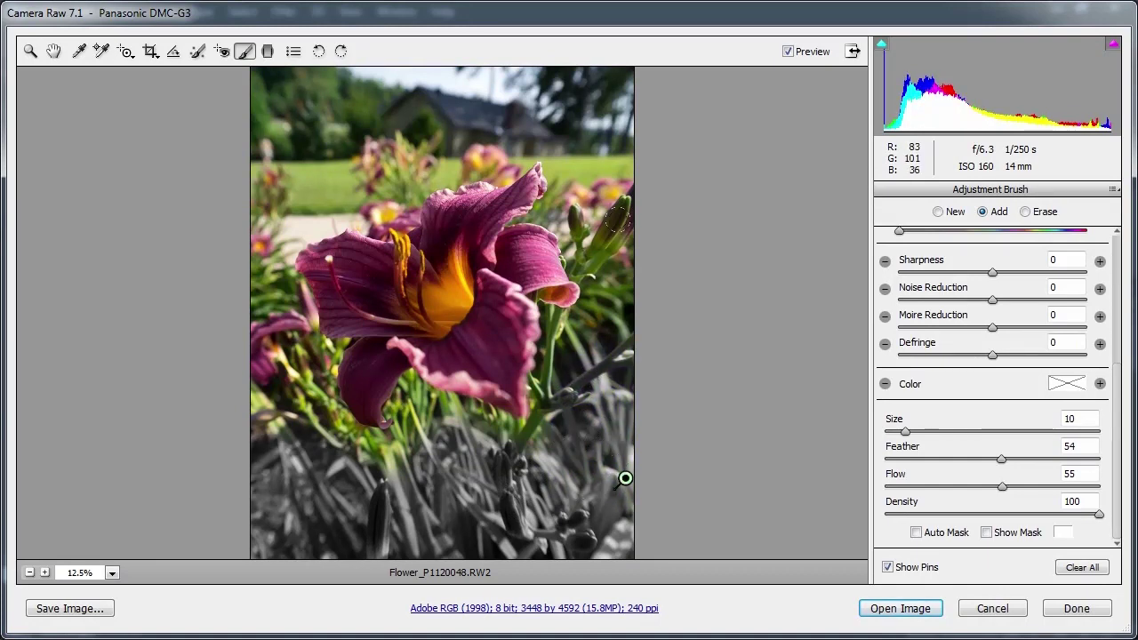
Step: Grey out the right-edge foliage, background trees and house, left-edge leaves and stem, with Auto Mask on
left_click_drag(622, 478, 612, 190)
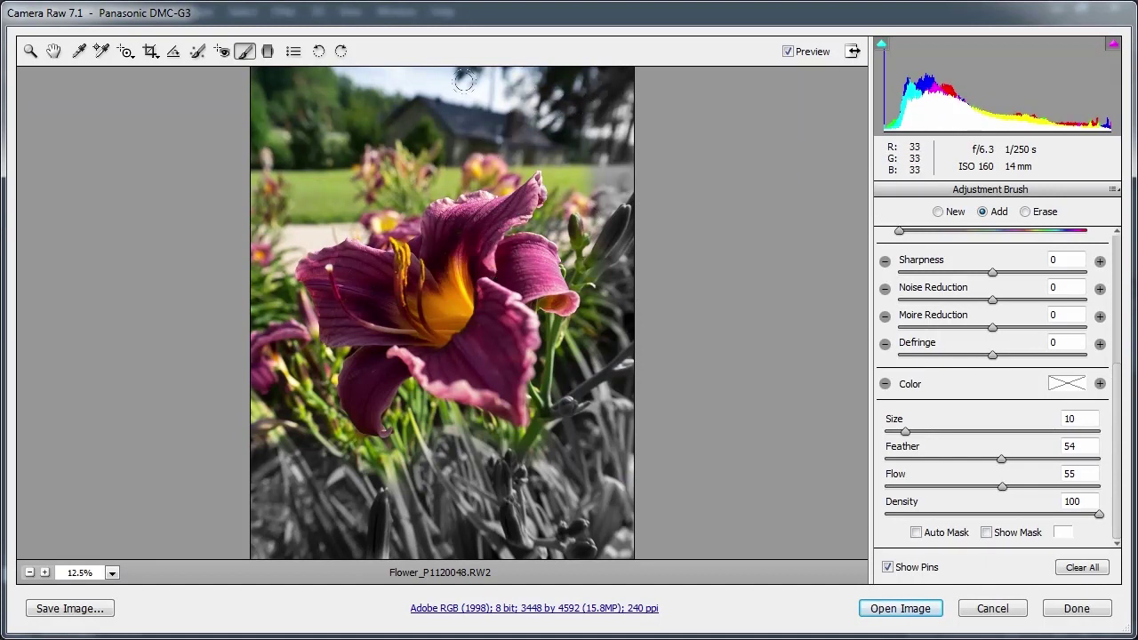
mouse_move(248, 77)
left_mouse_down()
mouse_move(236, 159)
mouse_move(298, 136)
mouse_move(236, 192)
mouse_move(420, 125)
left_mouse_up()
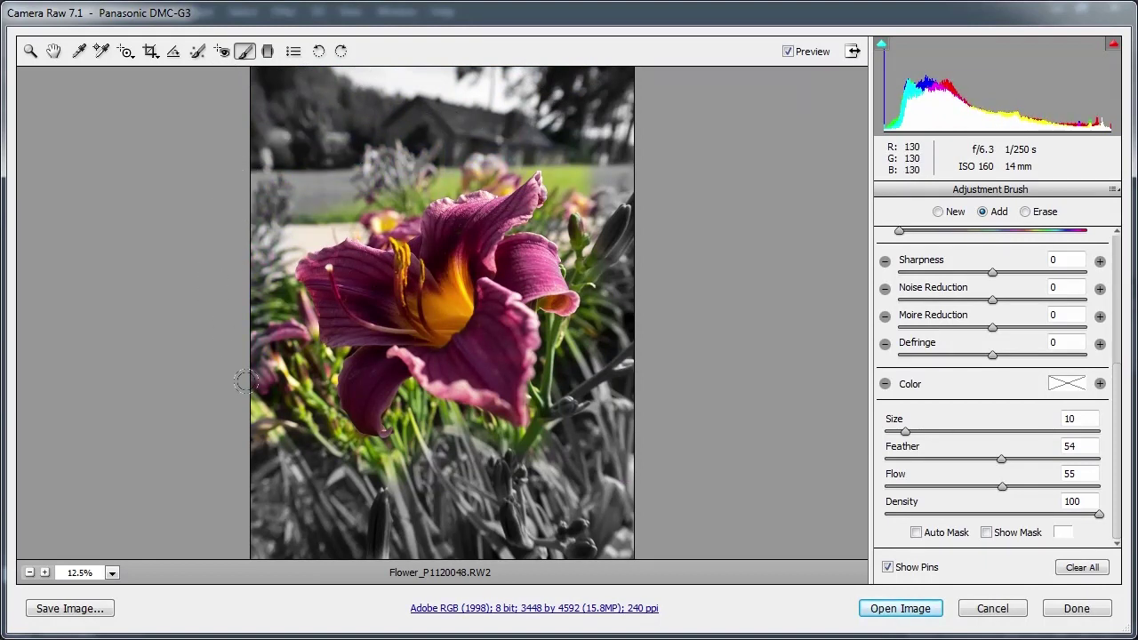
left_click_drag(260, 409, 264, 419)
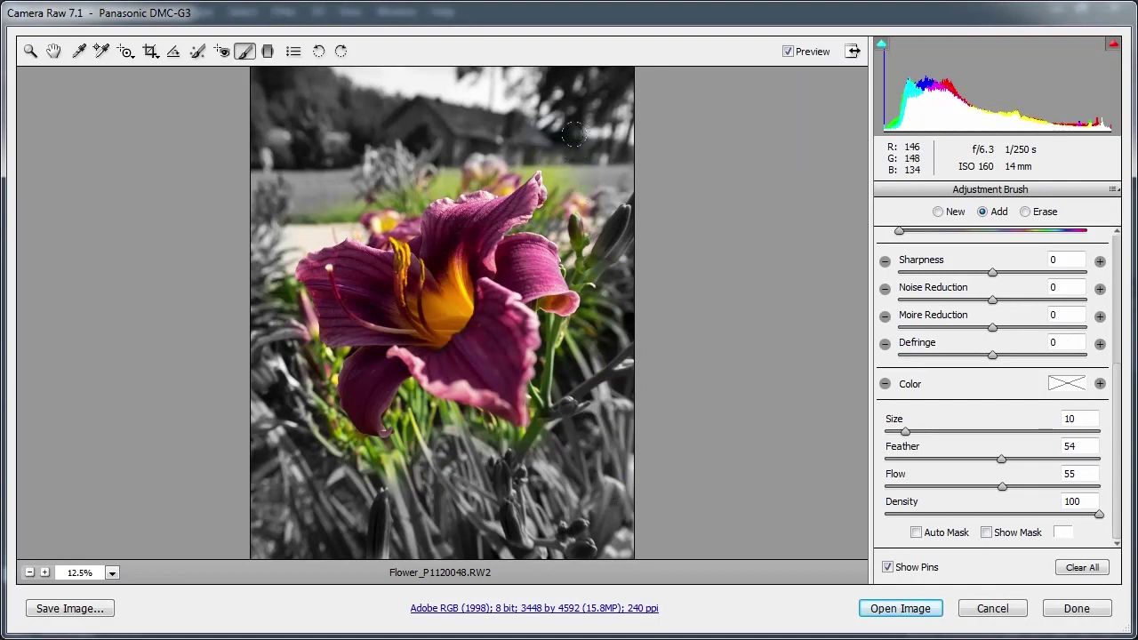
left_click(917, 531)
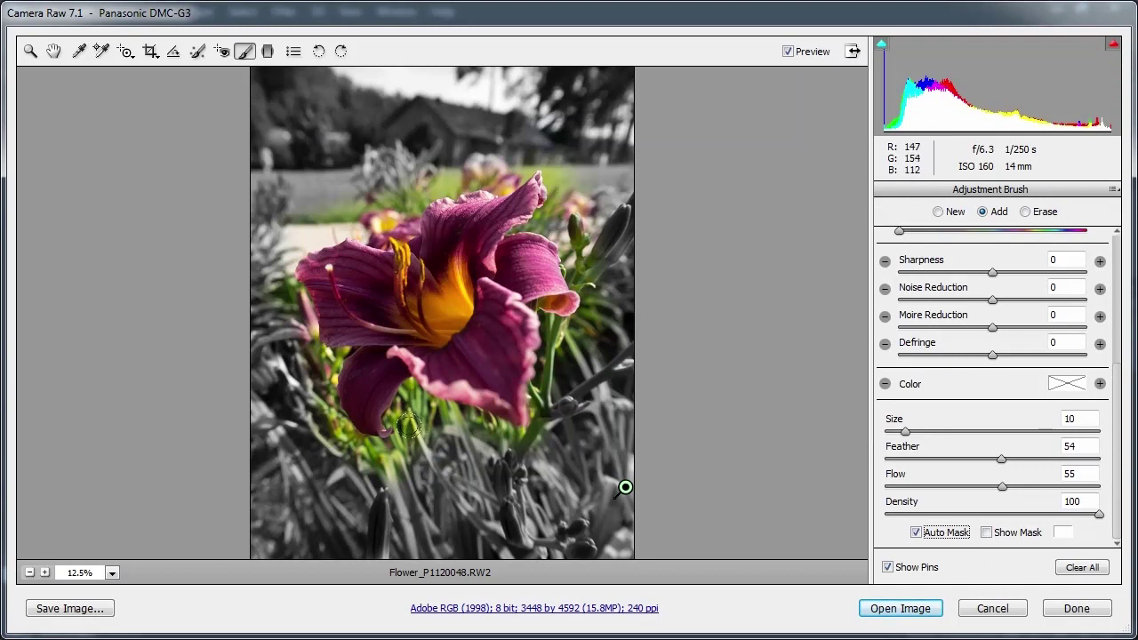
left_click_drag(409, 423, 398, 393)
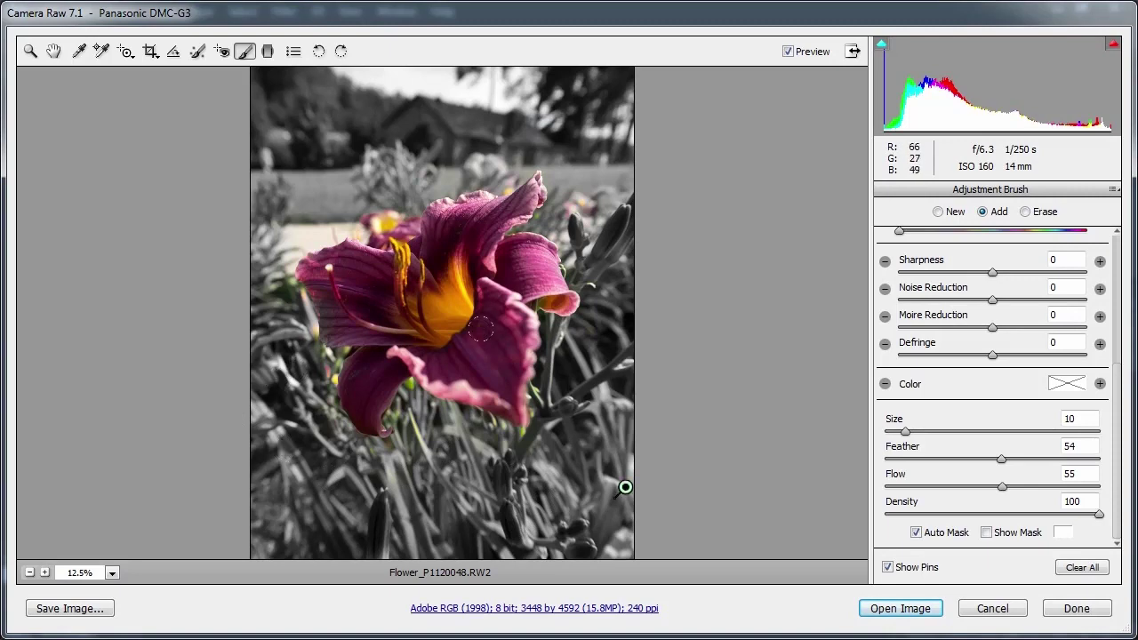
Step: Zoom in on the flower and pan to bring the lower petals and foliage into view
left_click(45, 573)
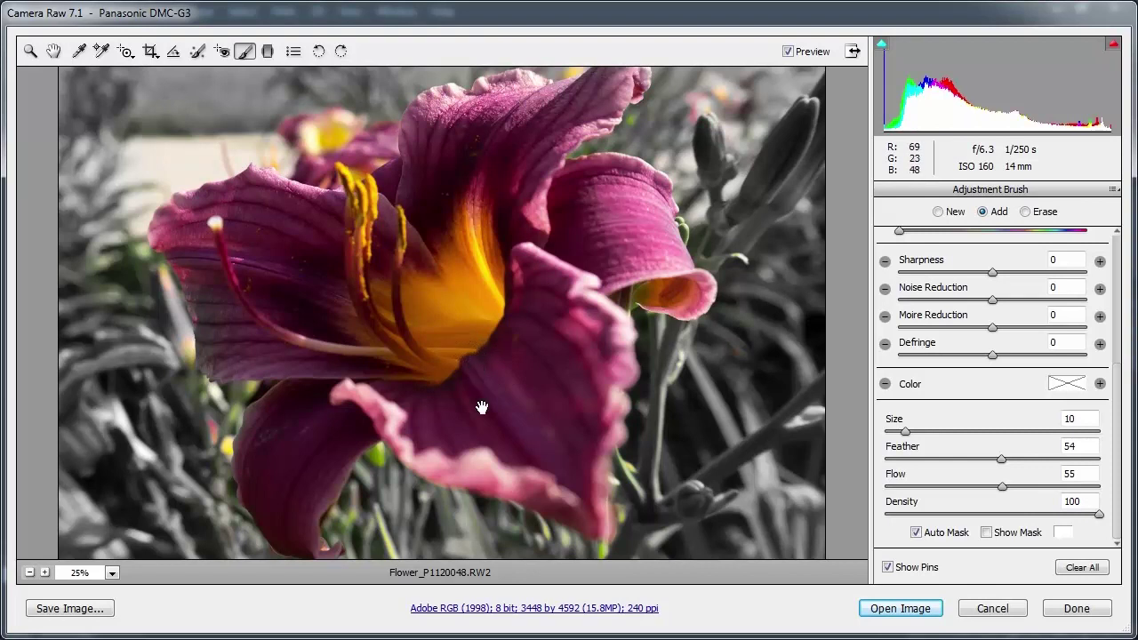
mouse_move(482, 406)
left_mouse_down()
mouse_move(528, 312)
mouse_move(524, 296)
mouse_move(525, 309)
left_mouse_up()
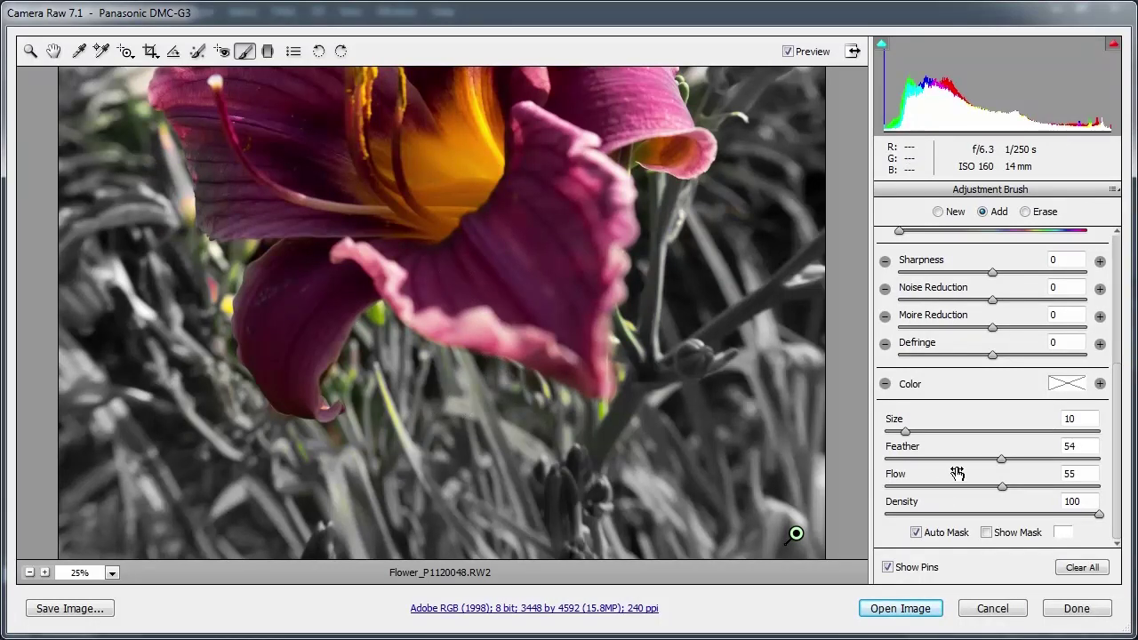
Step: Show the mask overlay and erase the grey from the left and lower petal edges, Auto Mask off
left_click(986, 534)
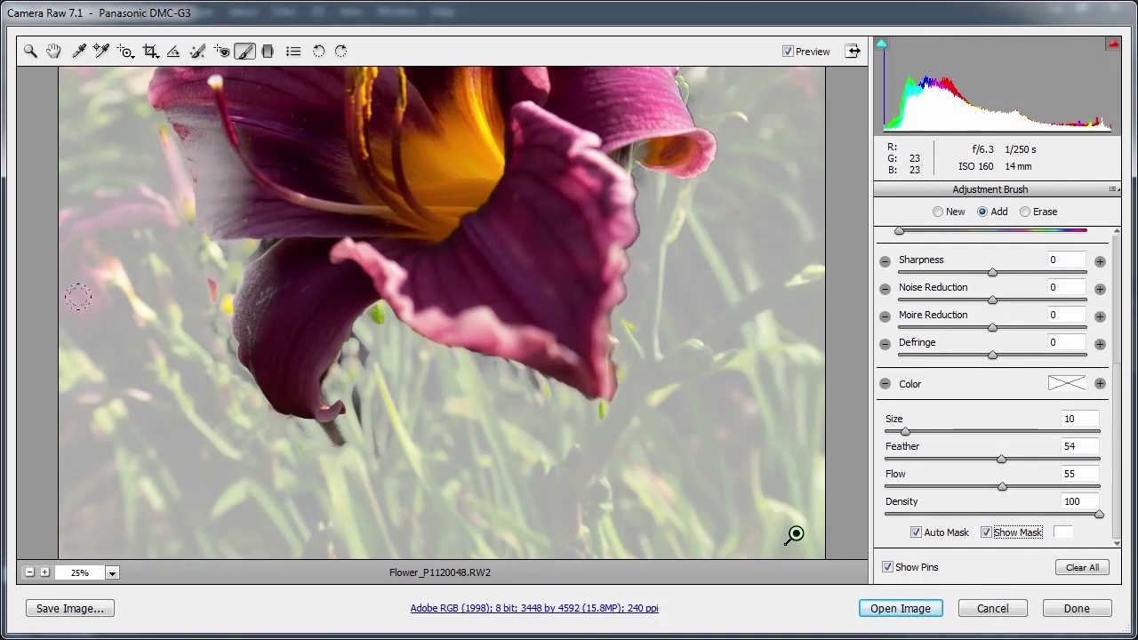
left_click_drag(77, 298, 157, 388)
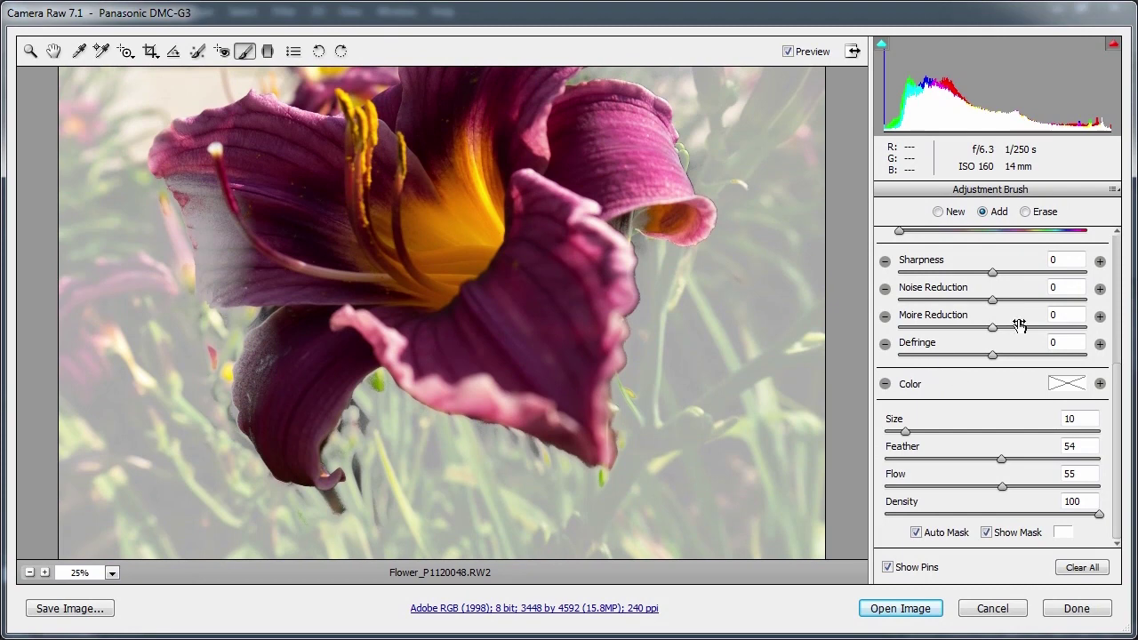
left_click(1028, 213)
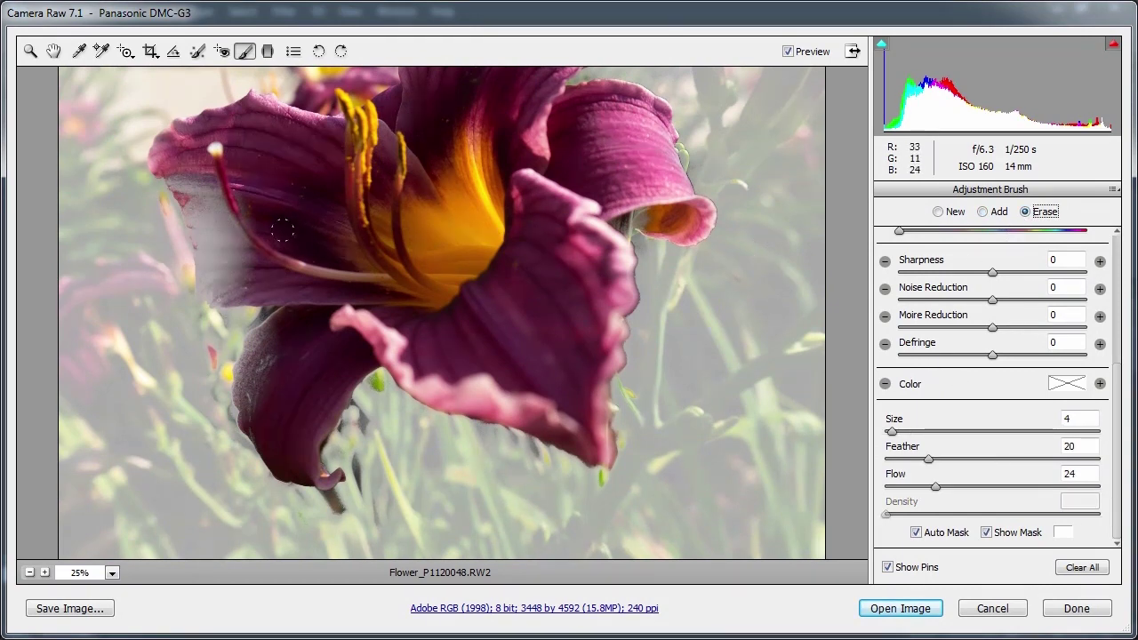
left_click(915, 532)
mouse_move(254, 265)
left_mouse_down()
mouse_move(214, 282)
mouse_move(204, 237)
mouse_move(207, 279)
mouse_move(172, 162)
mouse_move(216, 233)
mouse_move(234, 250)
mouse_move(242, 218)
left_mouse_up()
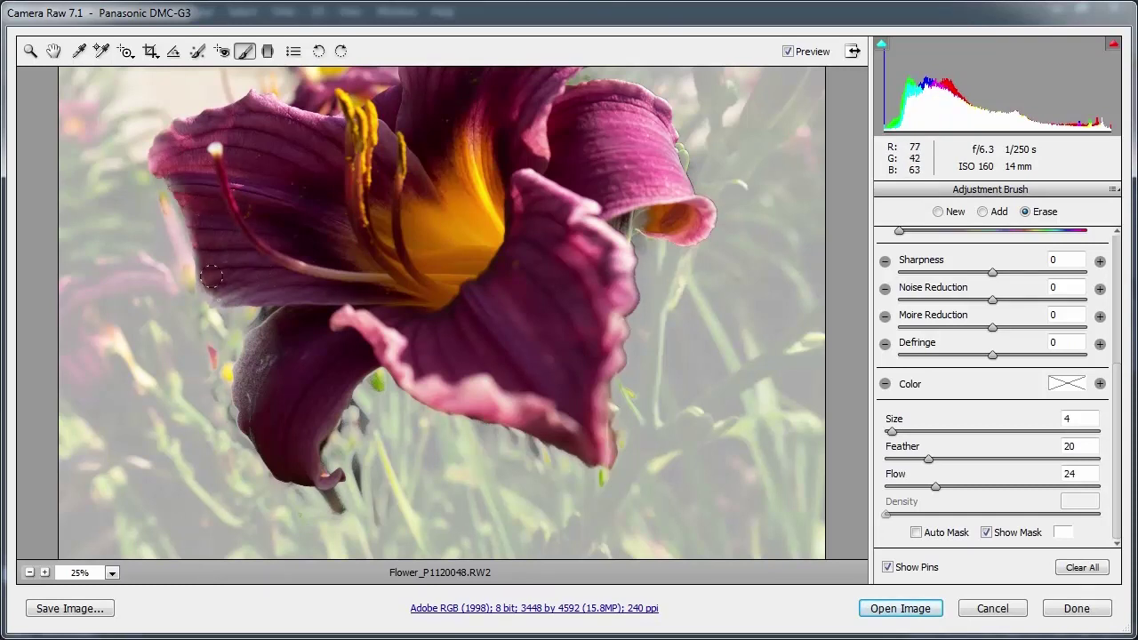
mouse_move(212, 276)
left_mouse_down()
mouse_move(289, 283)
mouse_move(318, 331)
mouse_move(254, 390)
mouse_move(258, 364)
mouse_move(244, 390)
mouse_move(263, 340)
left_mouse_up()
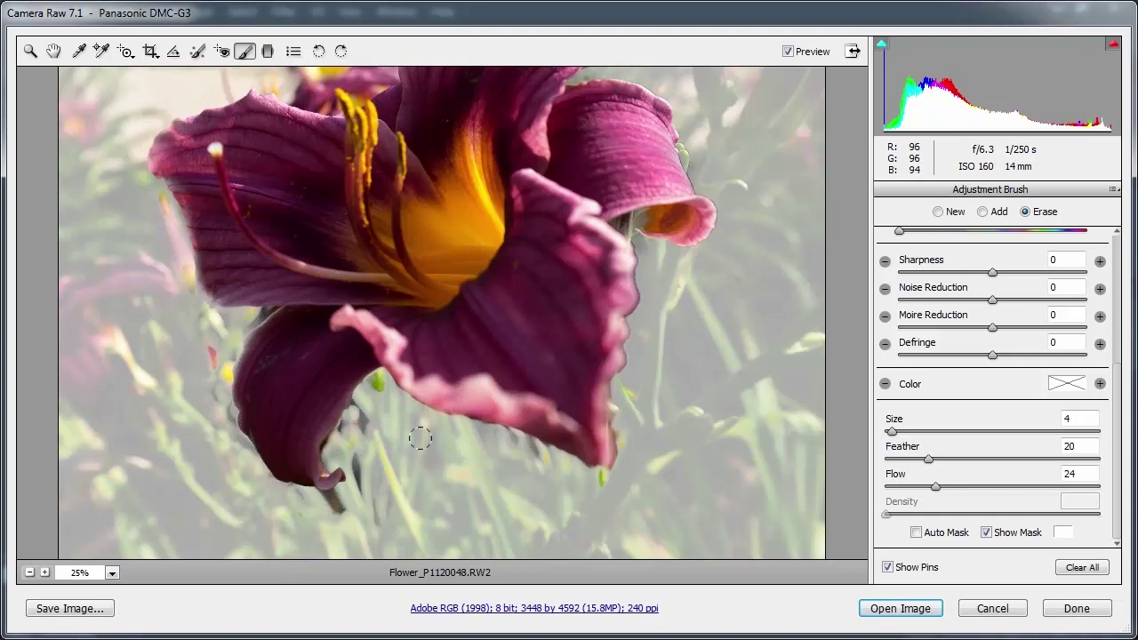
Step: Switch back to Add with size 5, feather 8, flow 28, and grey the stems and small yellow flower
left_click(983, 213)
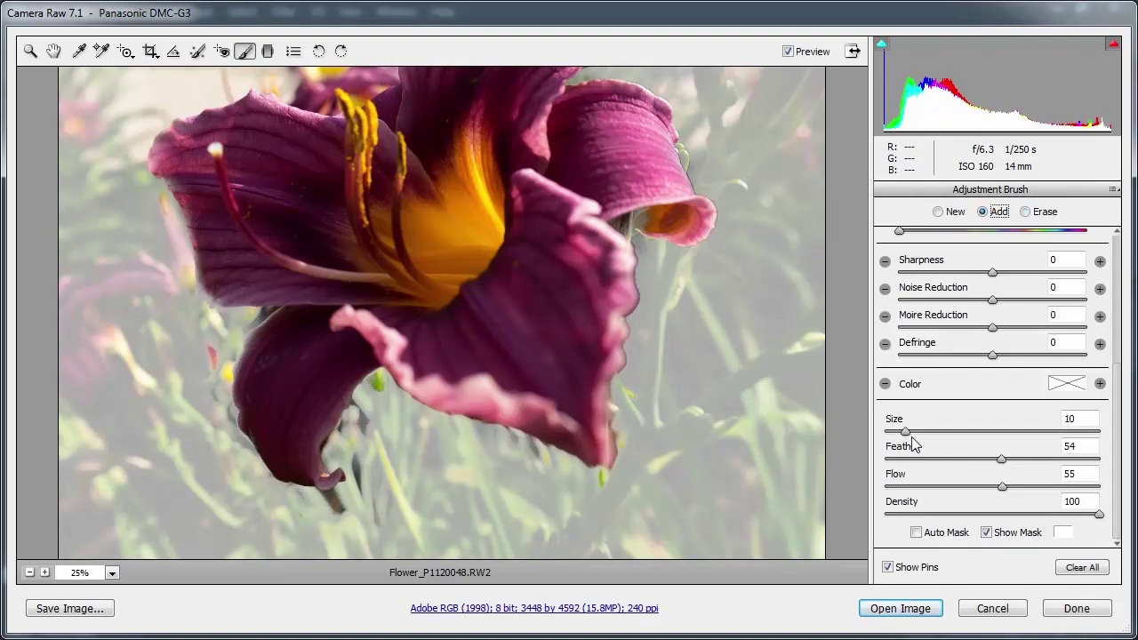
left_click_drag(905, 432, 896, 433)
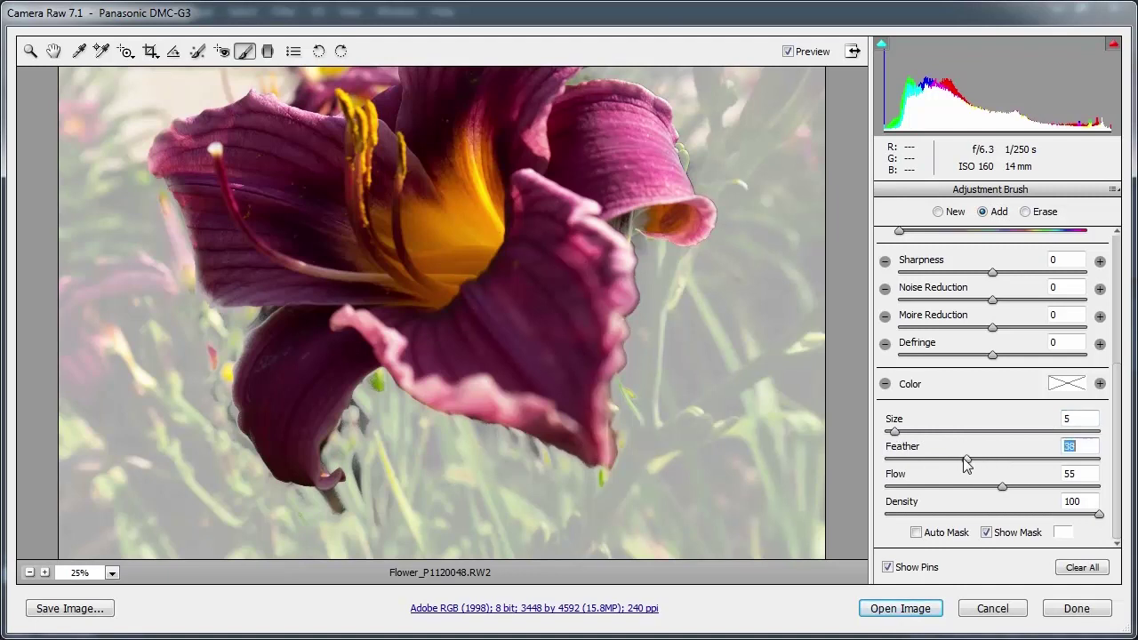
left_click_drag(966, 462, 940, 460)
left_click_drag(1002, 487, 902, 459)
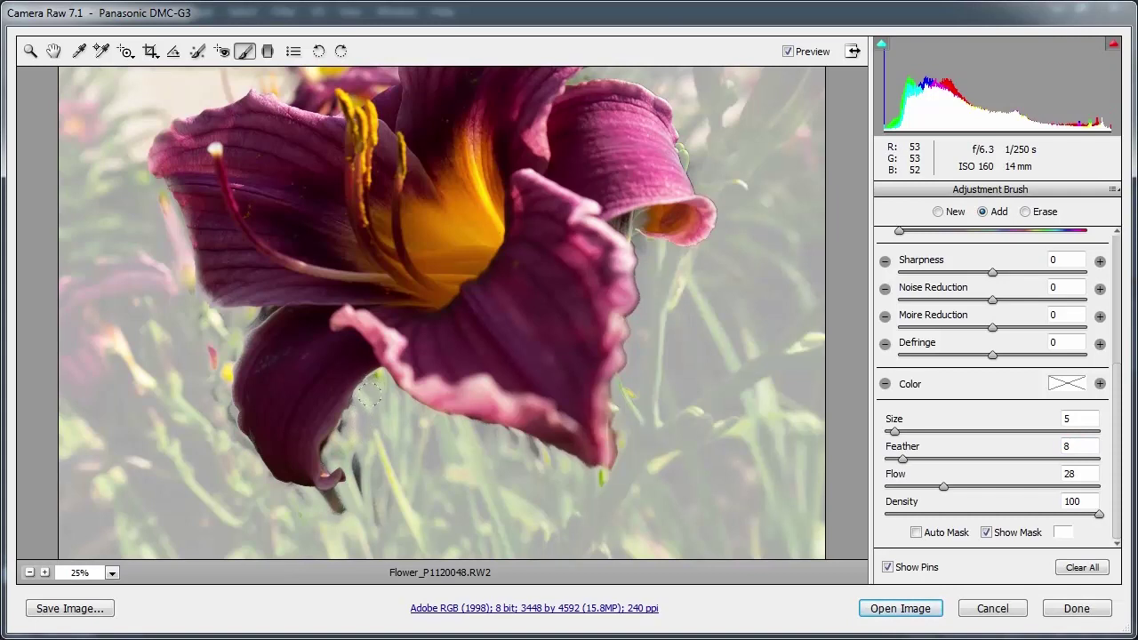
mouse_move(360, 413)
left_mouse_down()
mouse_move(369, 492)
mouse_move(338, 508)
left_mouse_up()
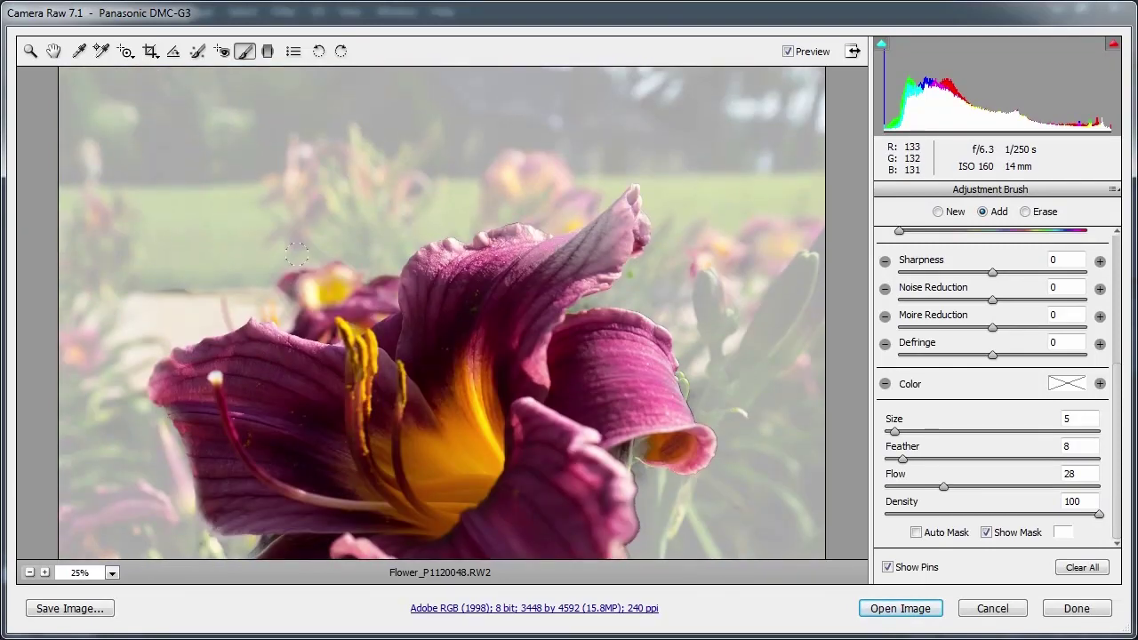
mouse_move(296, 254)
left_mouse_down()
mouse_move(212, 309)
mouse_move(246, 286)
mouse_move(282, 288)
mouse_move(262, 288)
mouse_move(292, 304)
mouse_move(291, 292)
mouse_move(364, 289)
left_mouse_up()
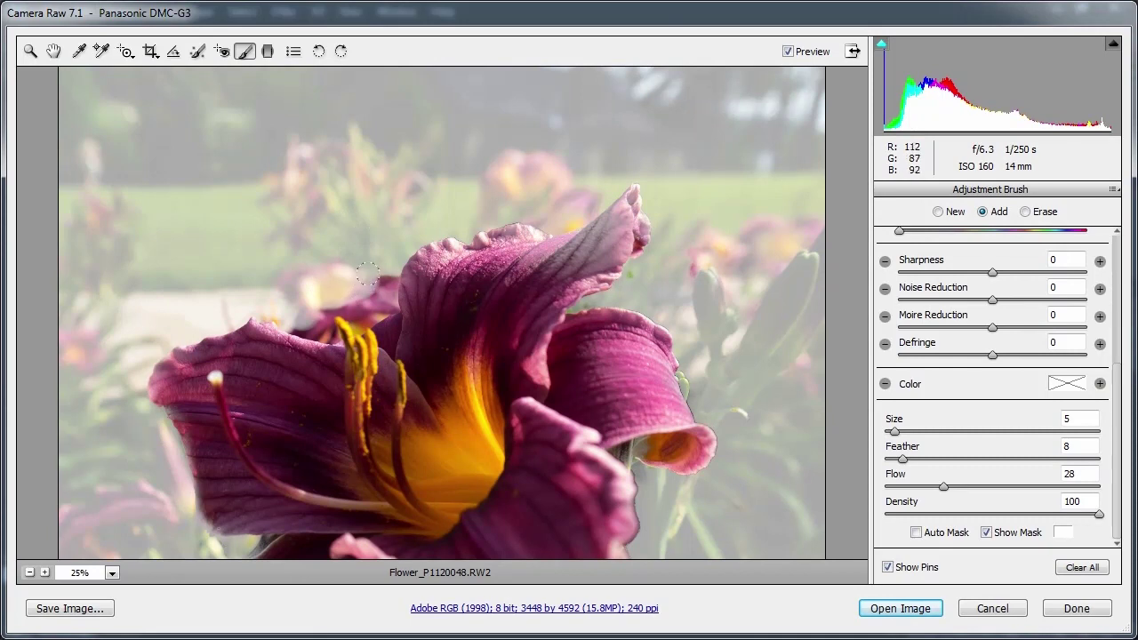
Step: Set the brush size to 2 and touch up the desaturation along the right petal edge
left_click(894, 432)
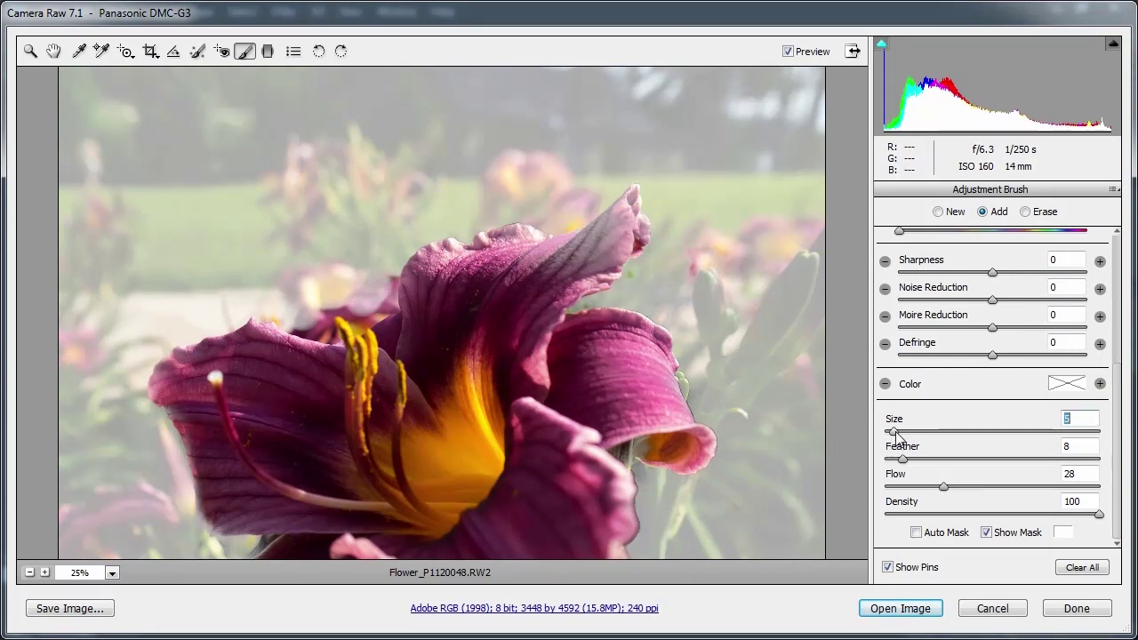
key("Return")
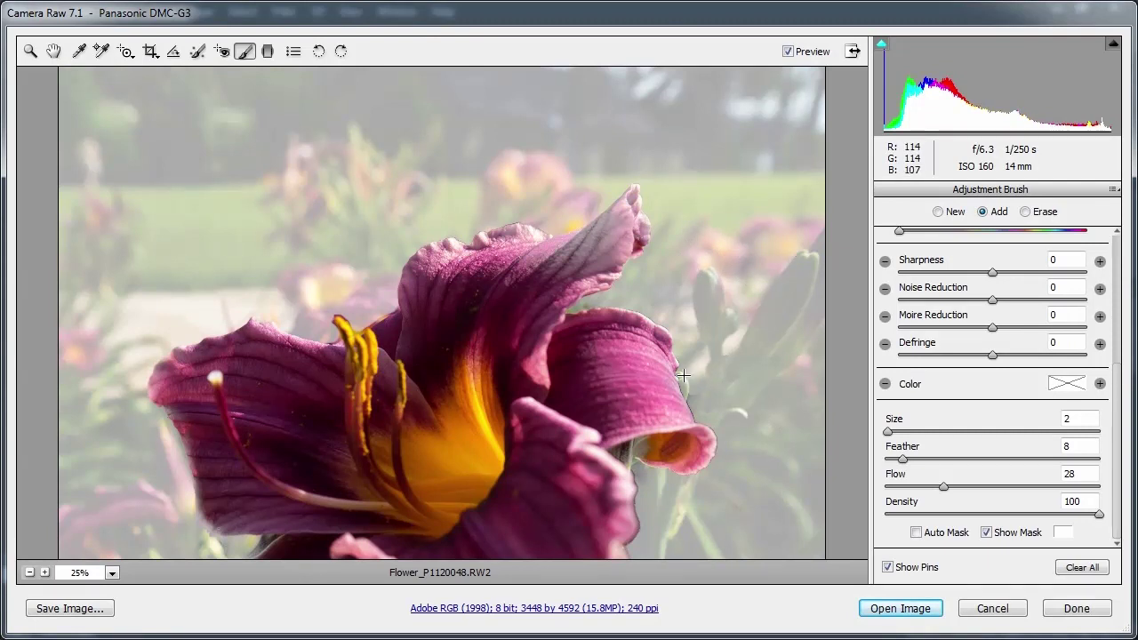
left_click_drag(683, 377, 694, 408)
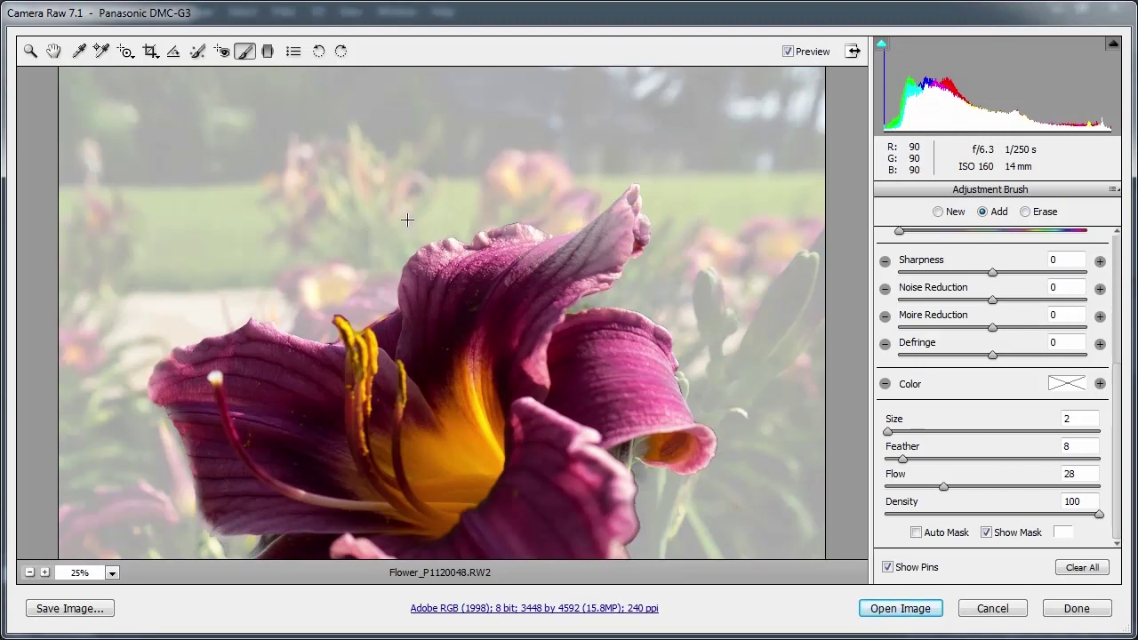
left_click_drag(528, 142, 510, 317)
scroll(510, 316, "down", 5)
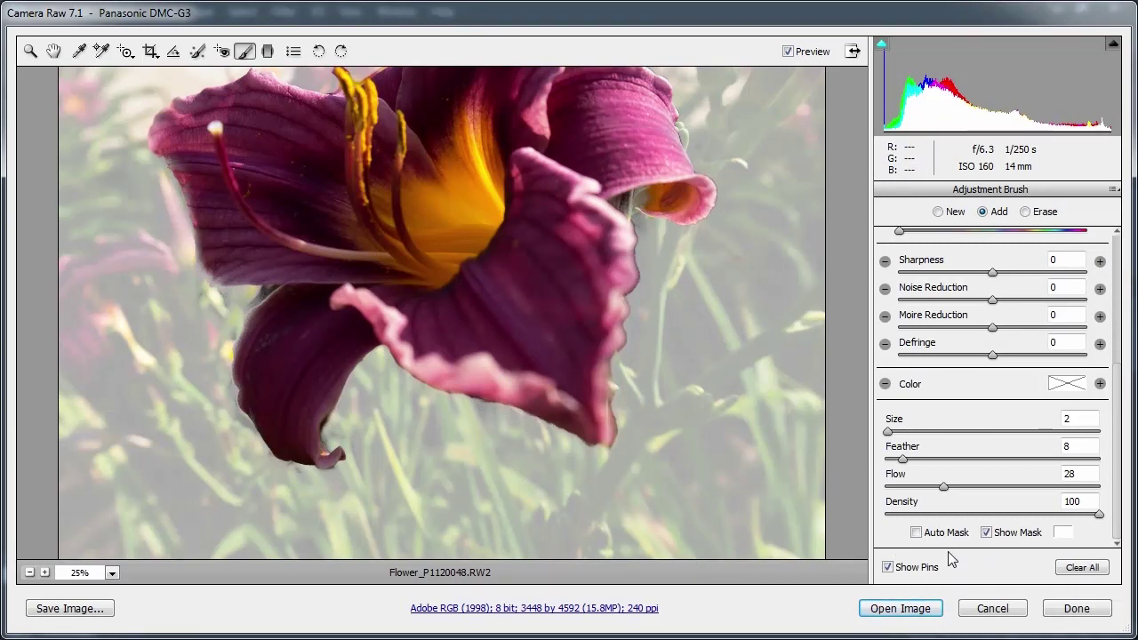
Step: Hide the mask overlay to review the grey garden, then select New for a separate adjustment
left_click(986, 532)
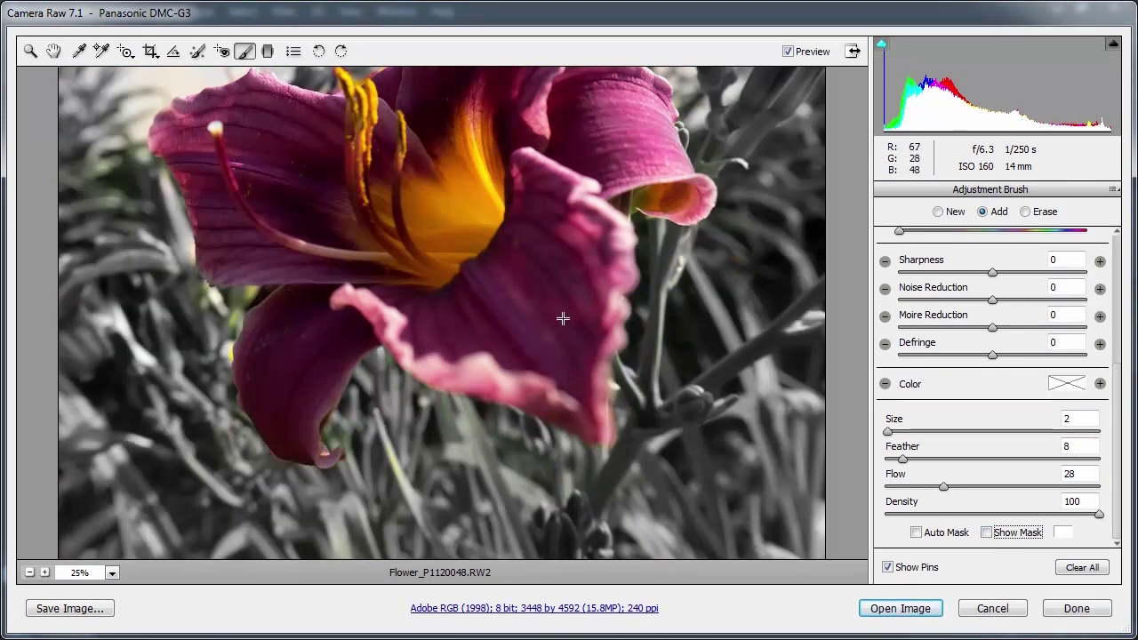
left_click(217, 345)
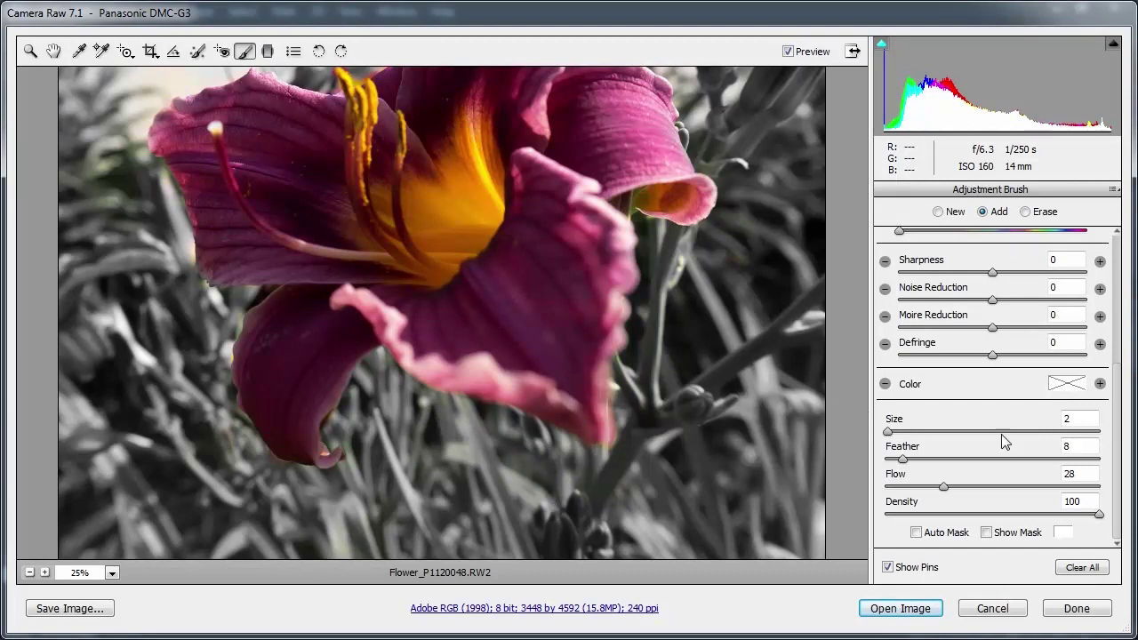
left_click(940, 213)
Step: Select the background adjustment pin and raise its Saturation from -100 to -62
left_click(30, 573)
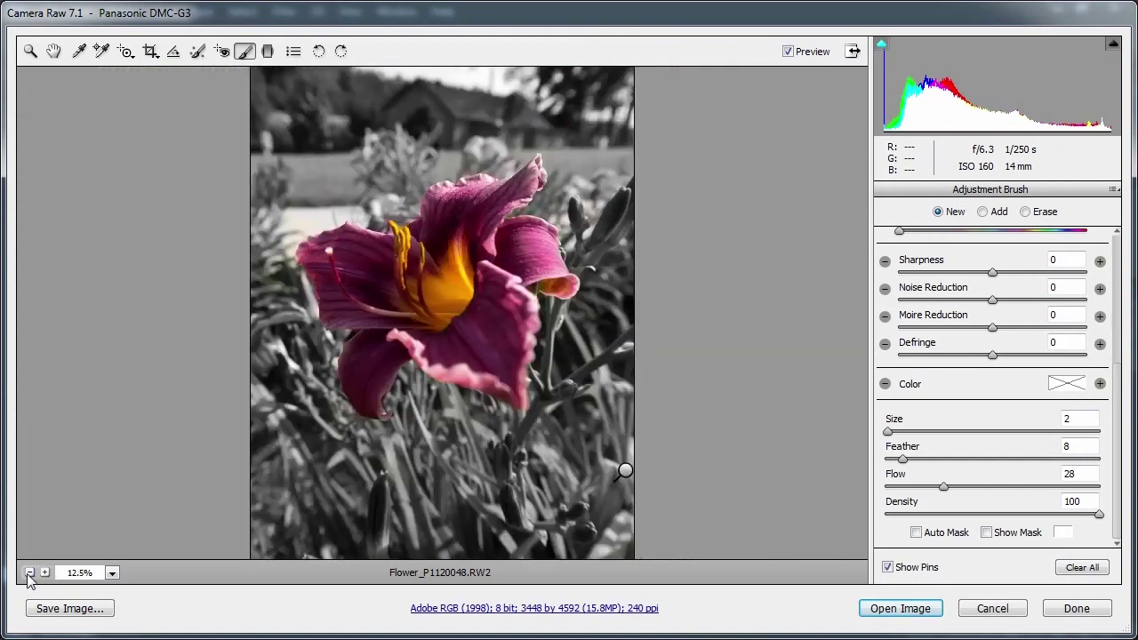
left_click(30, 572)
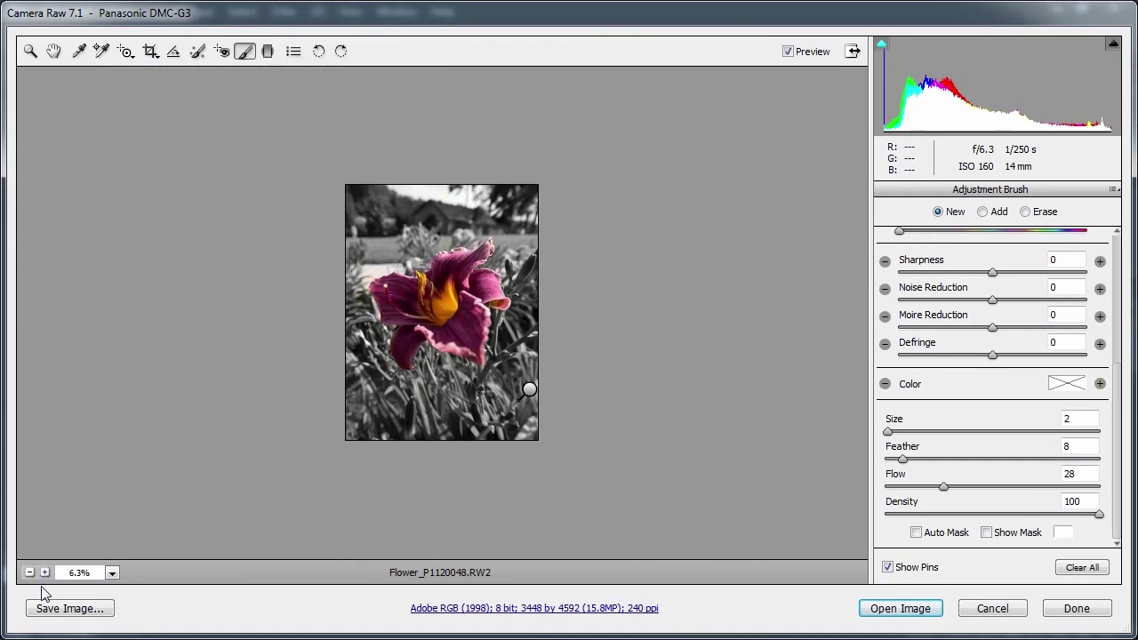
left_click(44, 572)
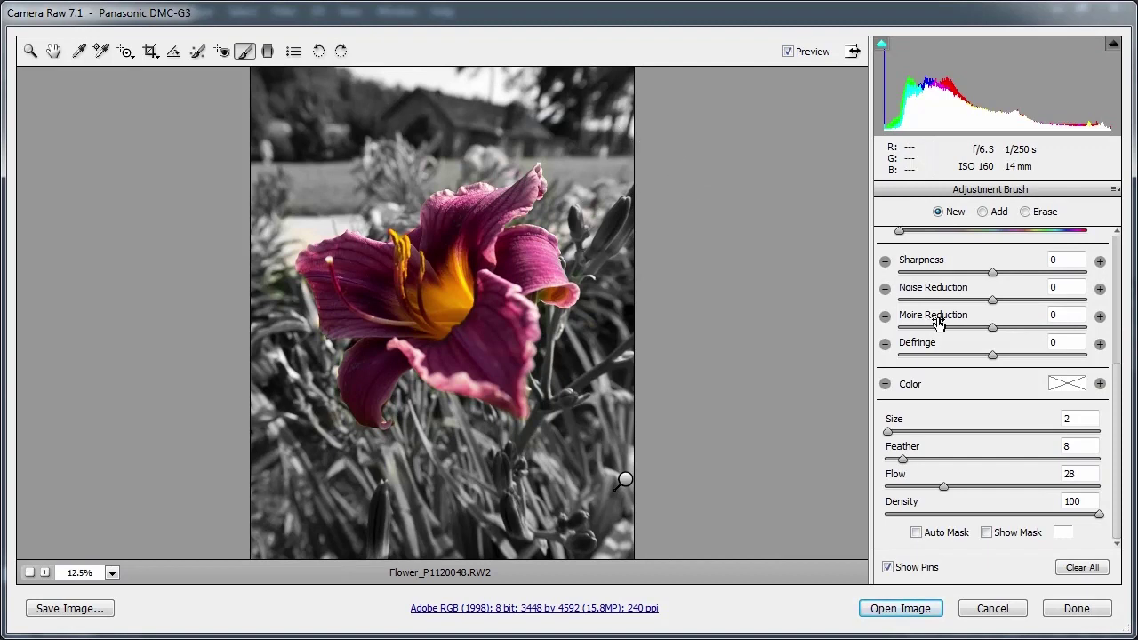
left_click_drag(1125, 368, 1134, 317)
scroll(1102, 351, "down", 1)
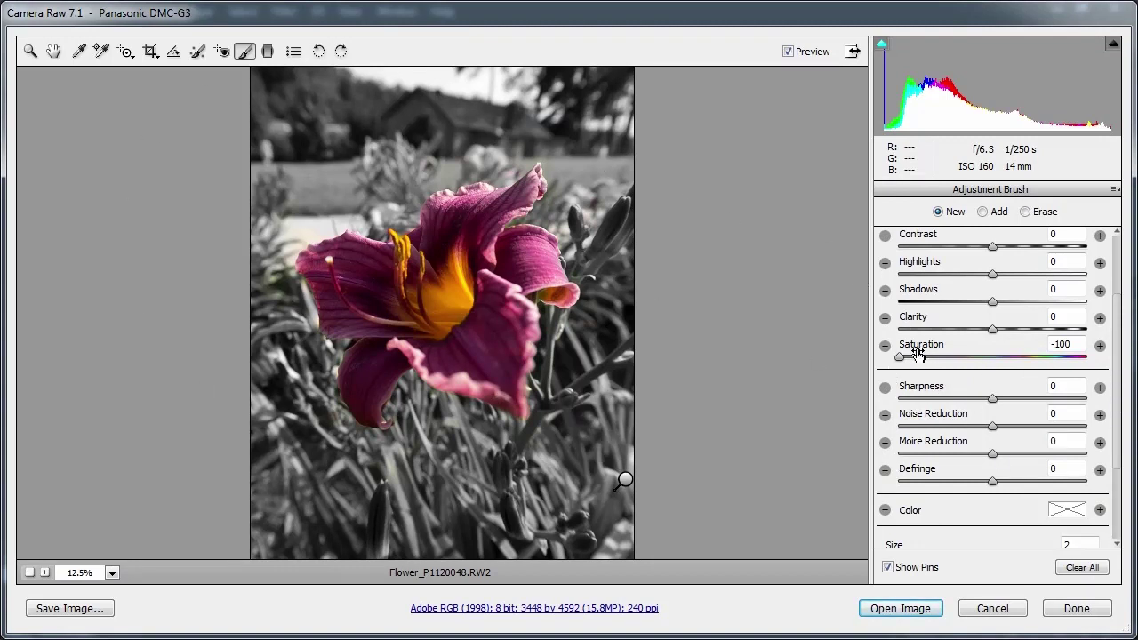
left_click_drag(900, 358, 977, 357)
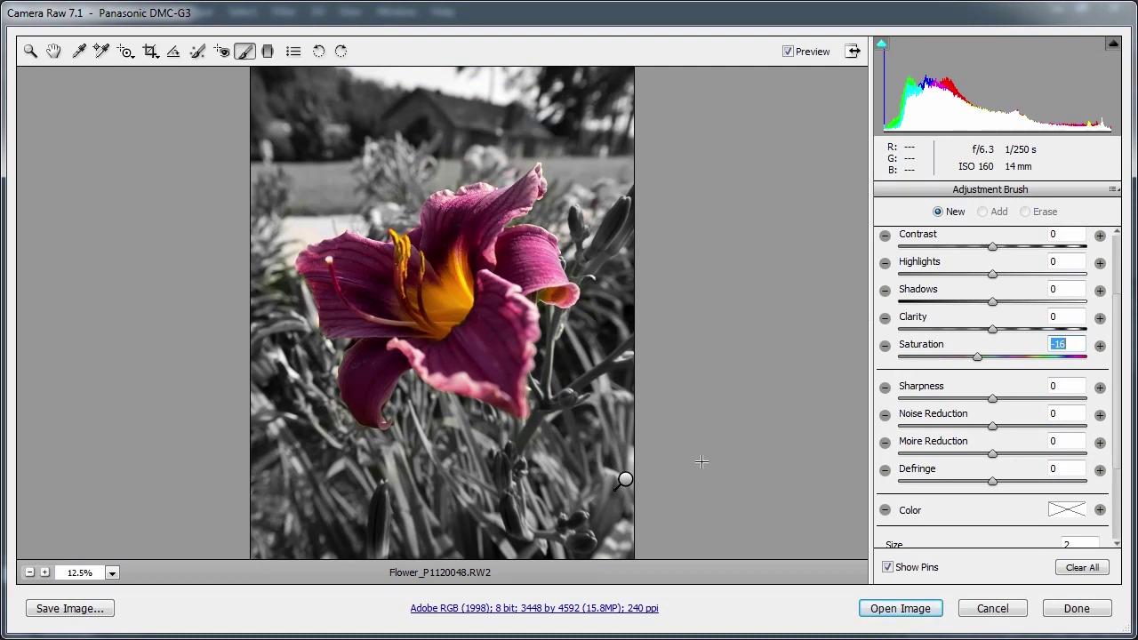
left_click(625, 480)
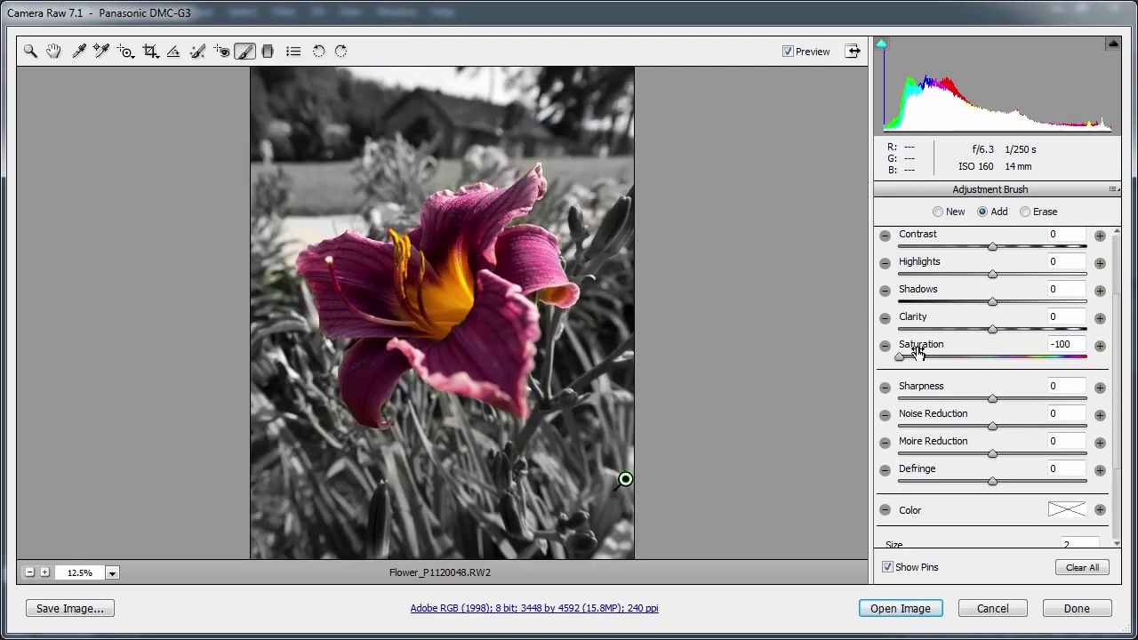
mouse_move(899, 355)
left_mouse_down()
mouse_move(1086, 351)
mouse_move(911, 355)
left_mouse_up()
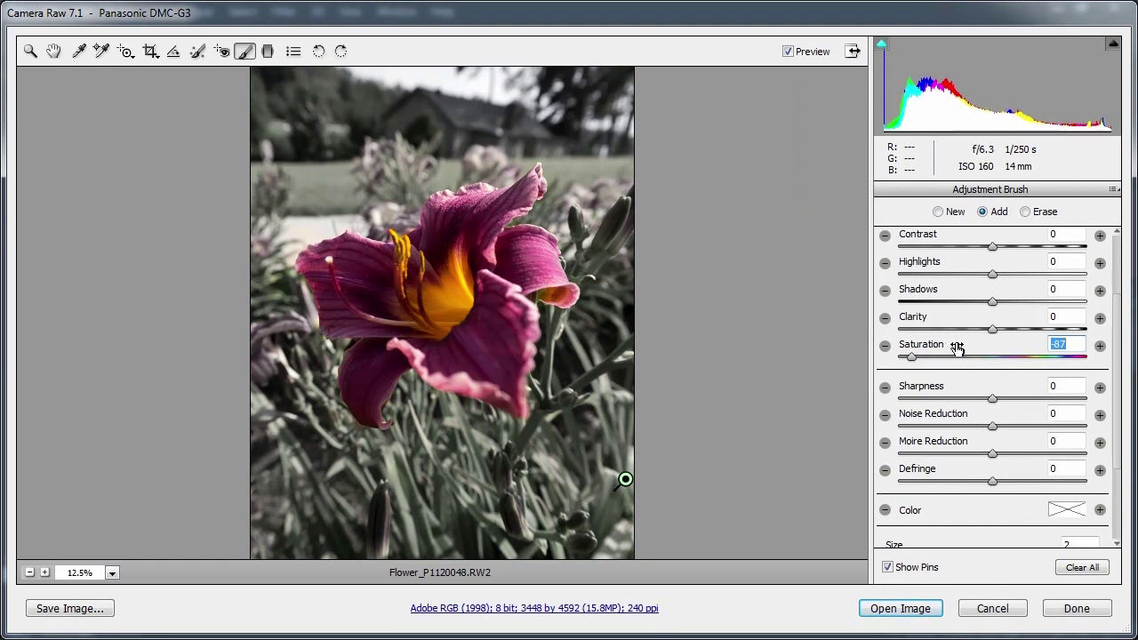
left_click_drag(912, 358, 935, 357)
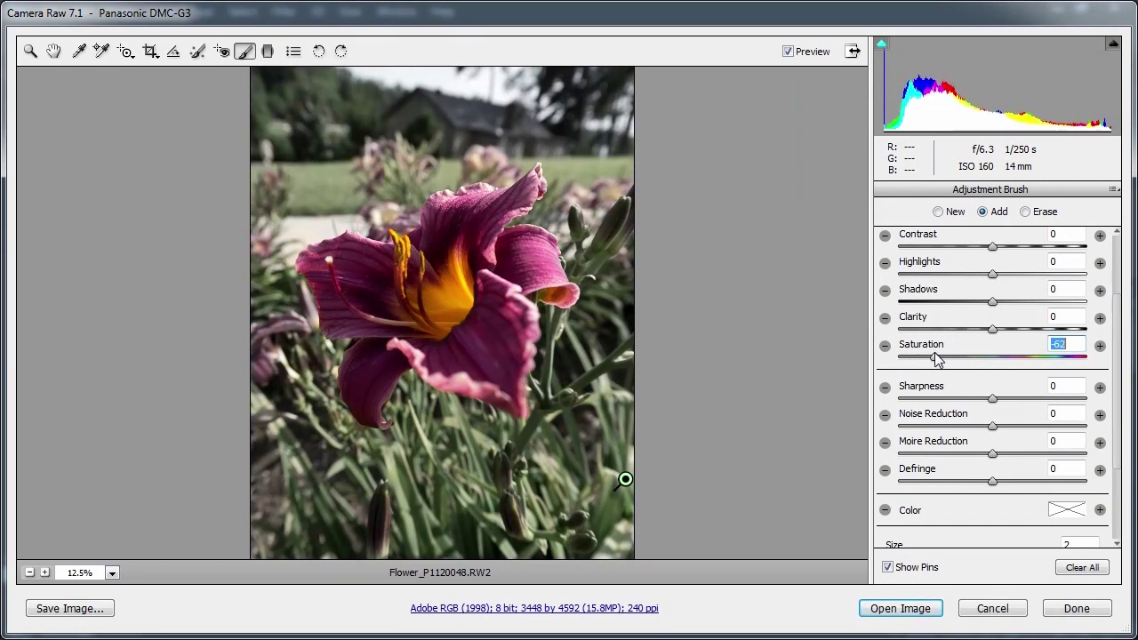
Step: Drop the background adjustment's Sharpness to -100 to blur it
mouse_move(1115, 340)
left_mouse_down()
mouse_move(1115, 280)
mouse_move(1116, 363)
mouse_move(1024, 373)
mouse_move(987, 347)
mouse_move(913, 346)
mouse_move(887, 359)
left_mouse_up()
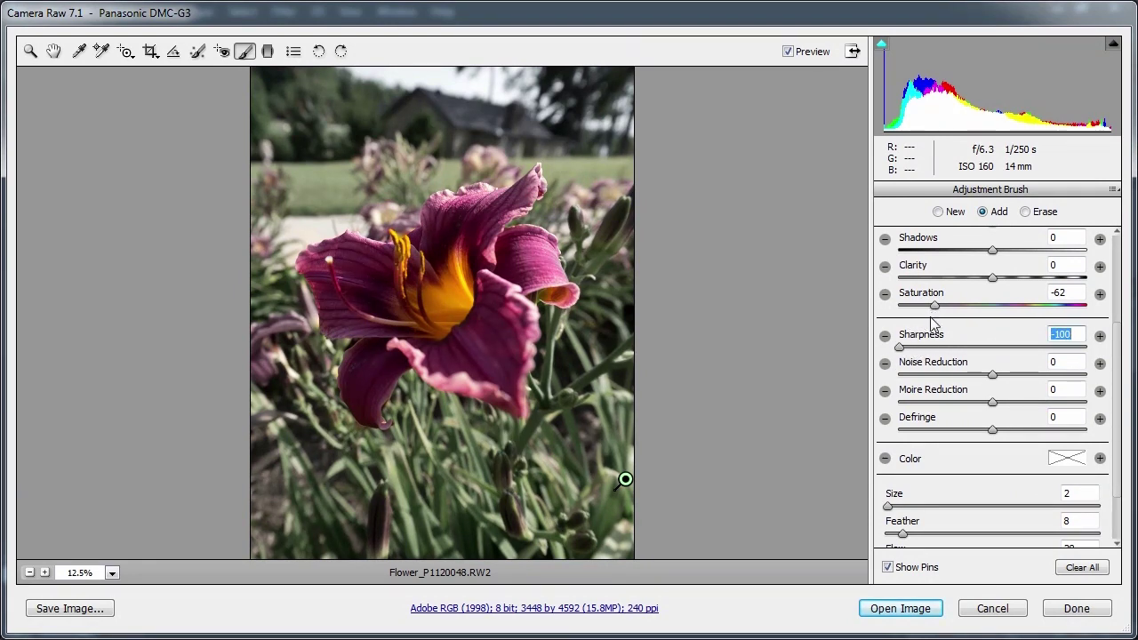
left_click_drag(899, 348, 867, 341)
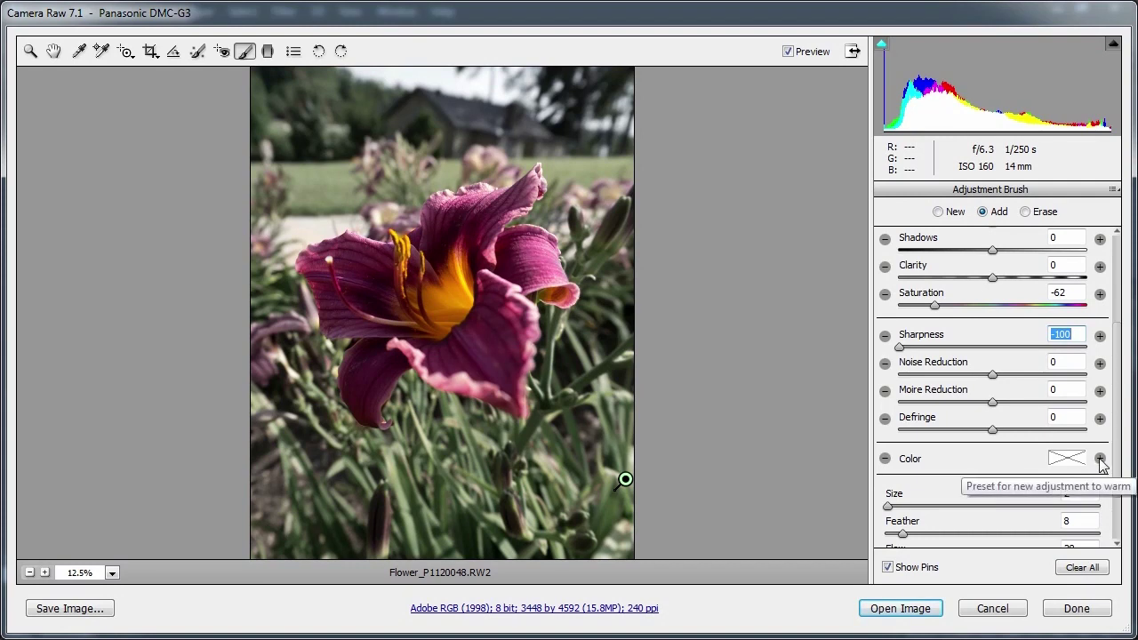
Step: Tint the background a warm peach sepia, Hue 31 and Saturation 42, in the Color Picker
left_click(1065, 459)
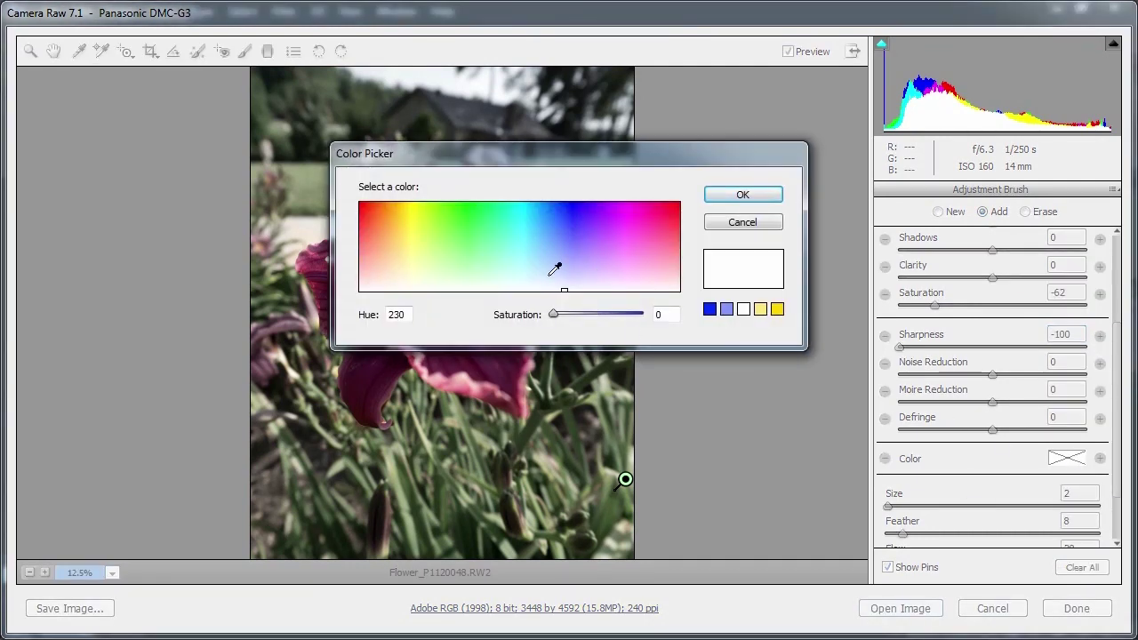
left_click(761, 309)
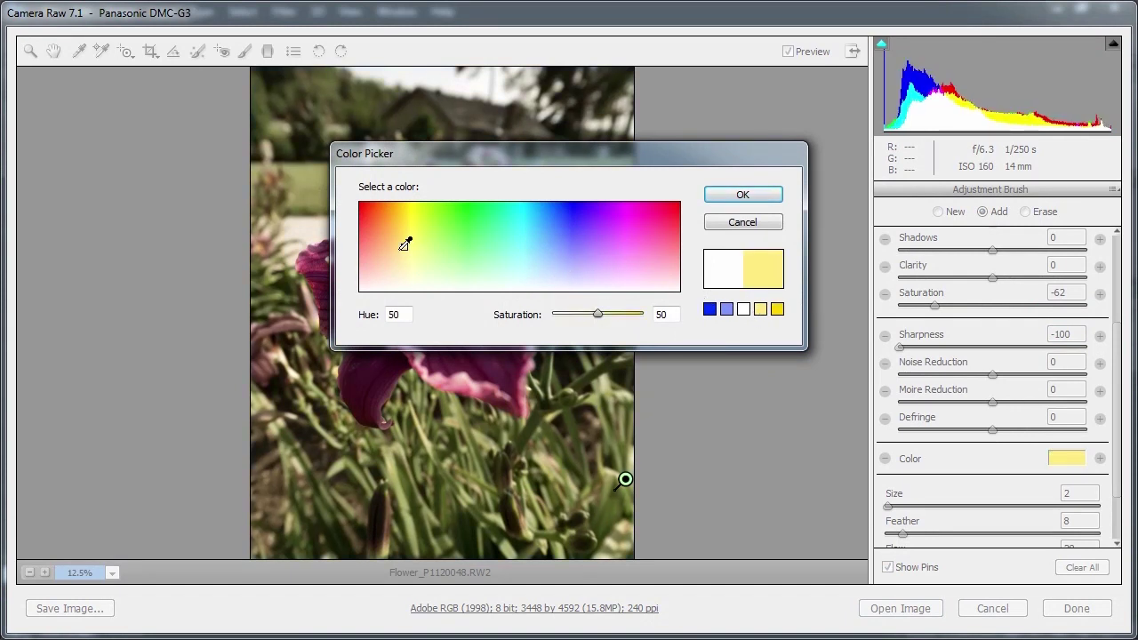
left_click_drag(405, 243, 386, 255)
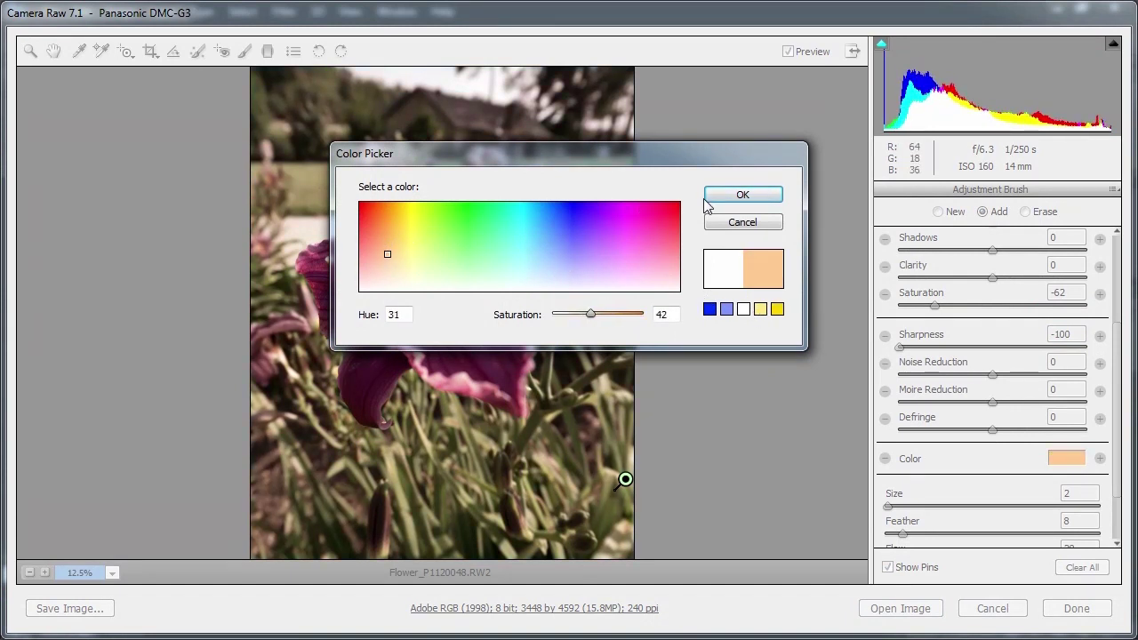
left_click(747, 196)
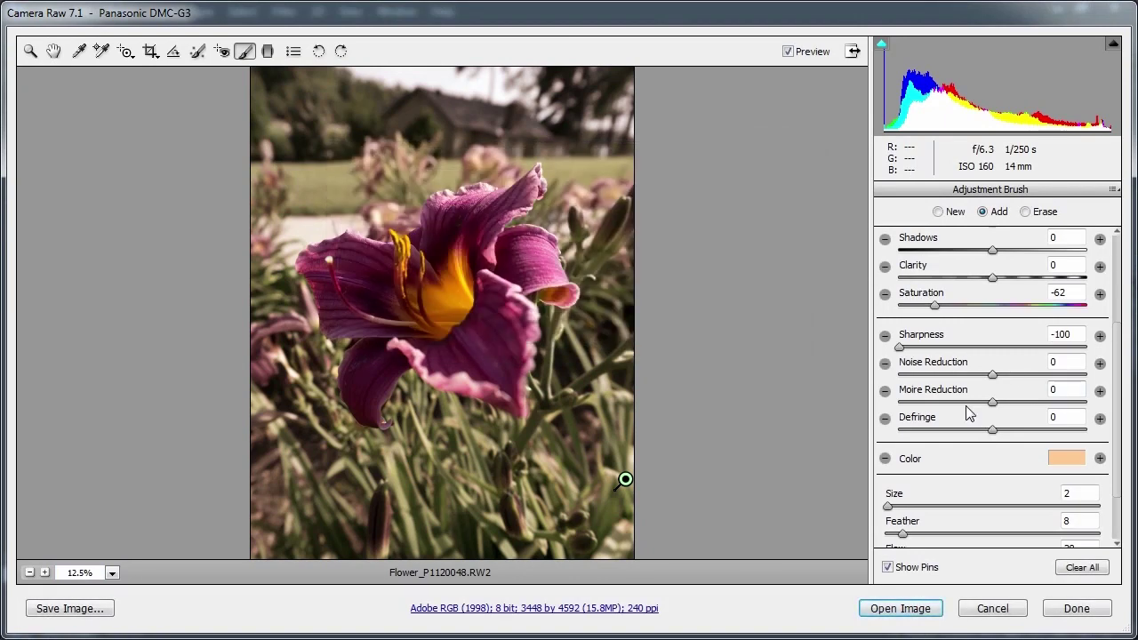
Step: Settle the background Saturation at -64 and open Save Options for Flower_P1120048_DOF_002.dng
left_click_drag(935, 306, 911, 308)
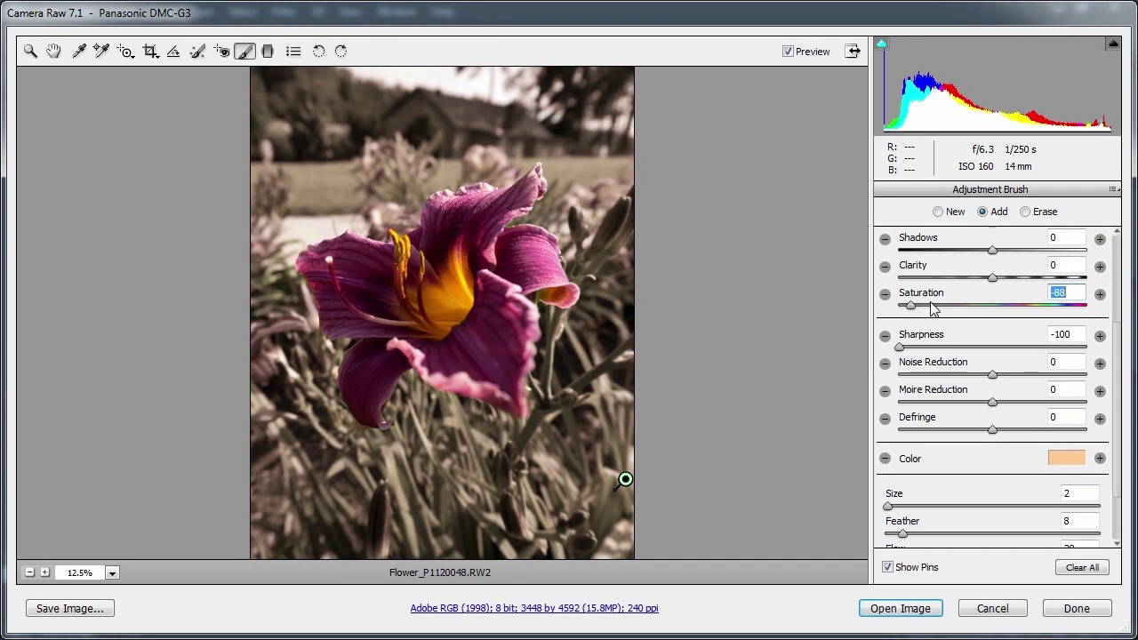
left_click_drag(911, 306, 934, 307)
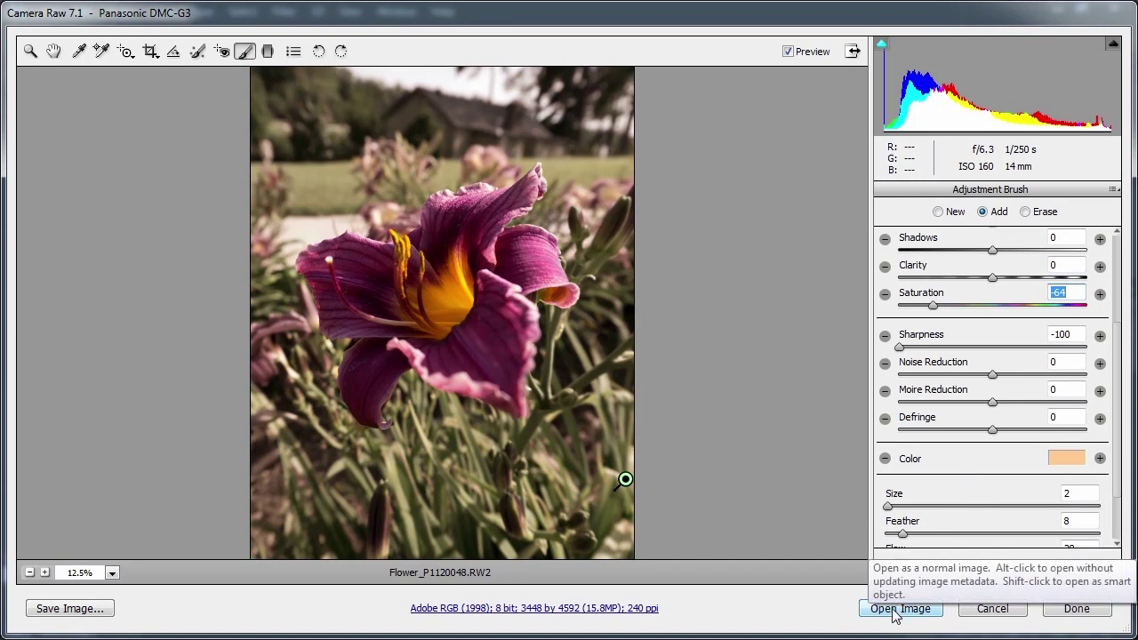
left_click(68, 611)
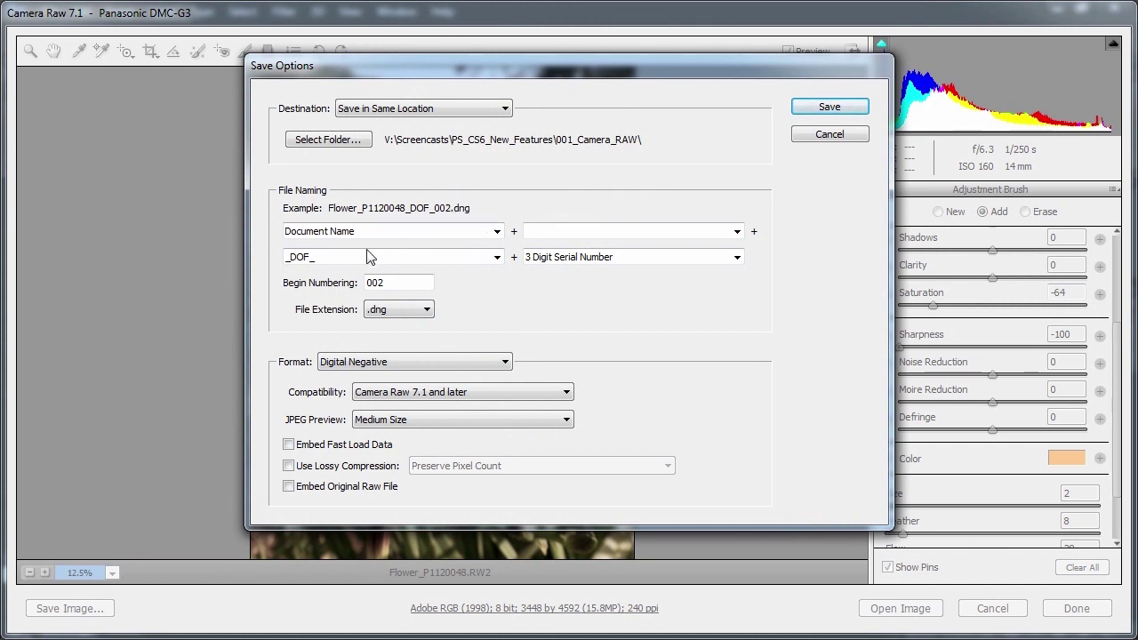
Step: Save a DNG copy named with _Grayscale in place of _DOF_ in the same folder
left_click(497, 256)
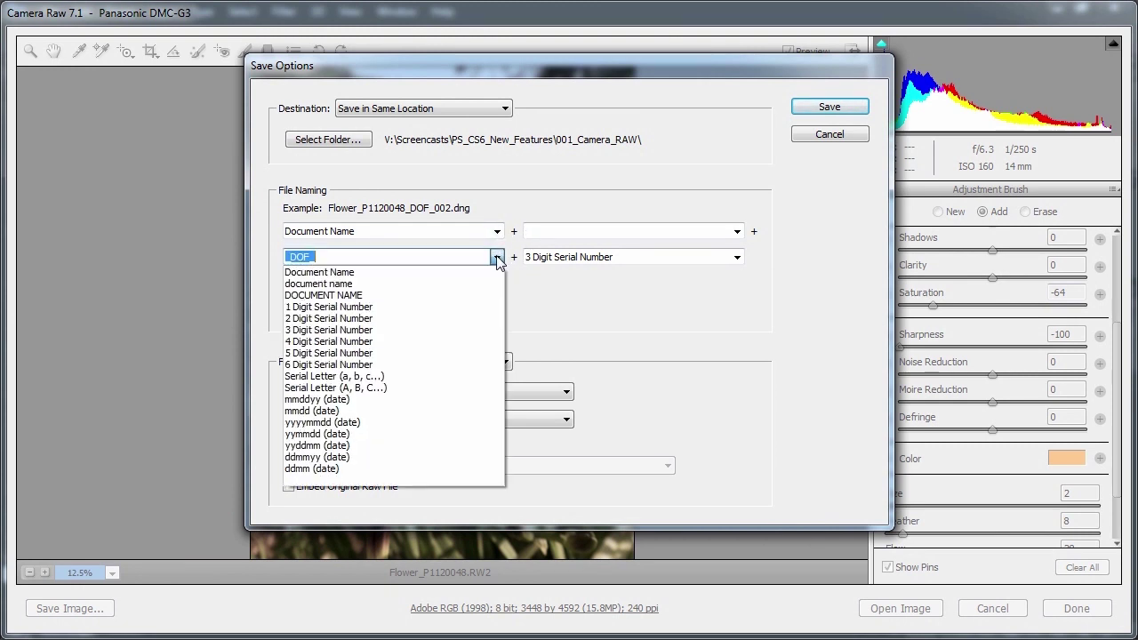
left_click(426, 258)
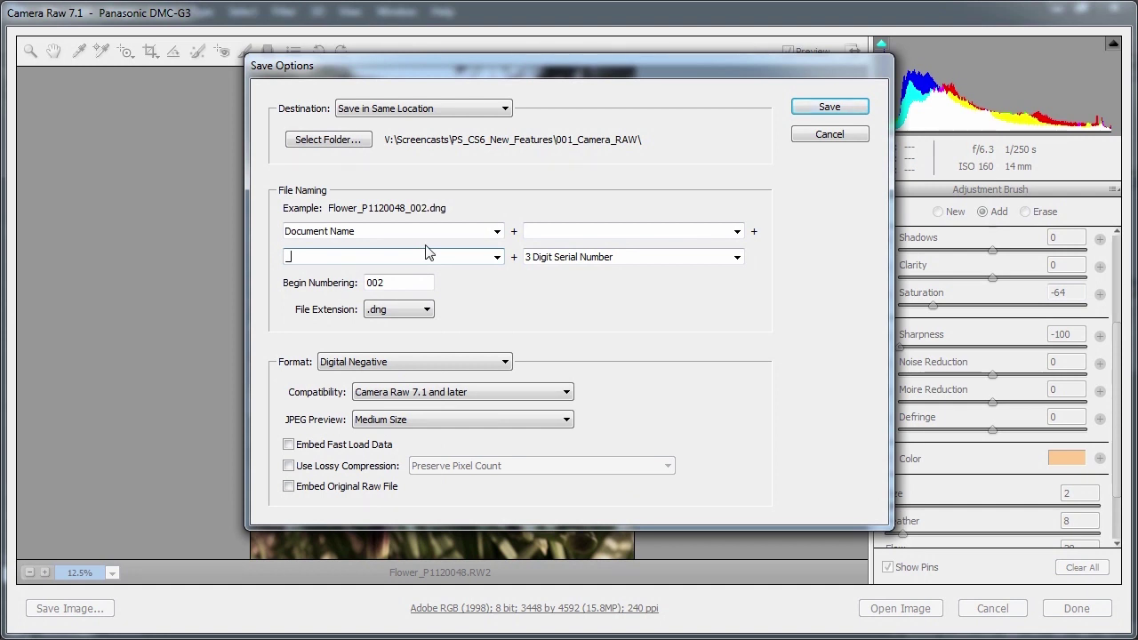
type("_Grayscale_")
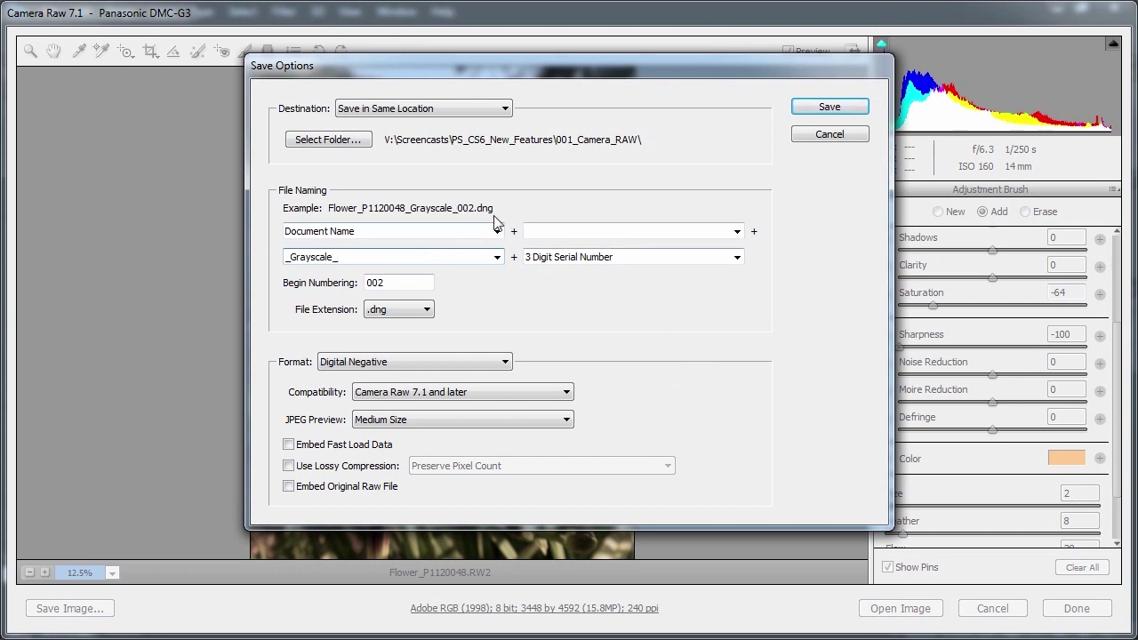
left_click(827, 107)
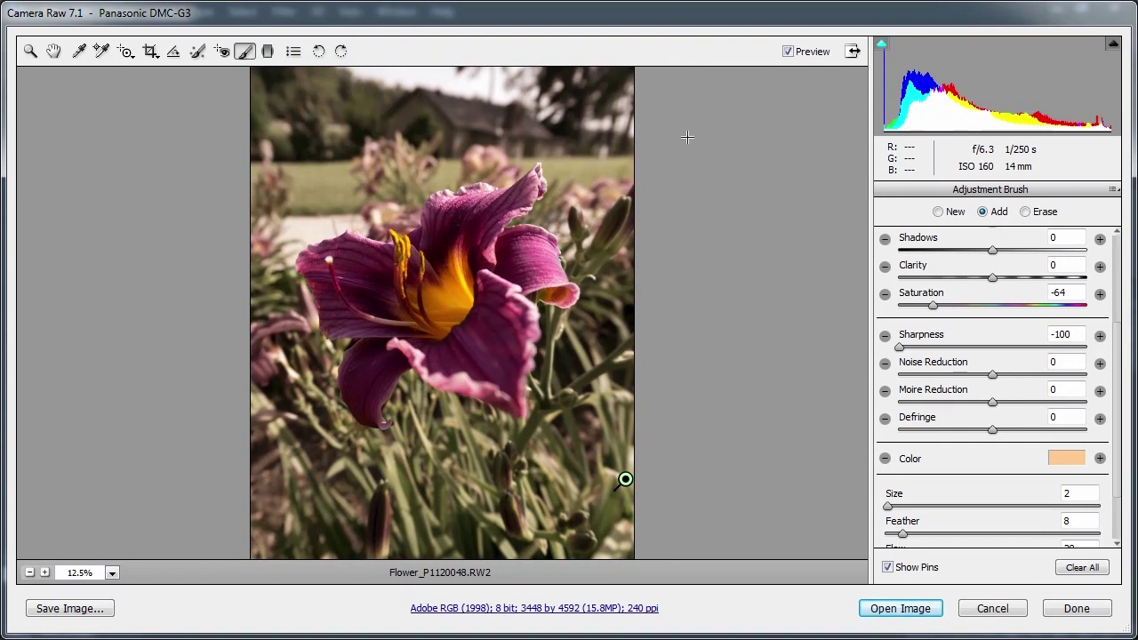
Step: Save a Grayscale 003 DNG copy compatible with Camera Raw 6.6 and later, then open in Photoshop
left_click(70, 609)
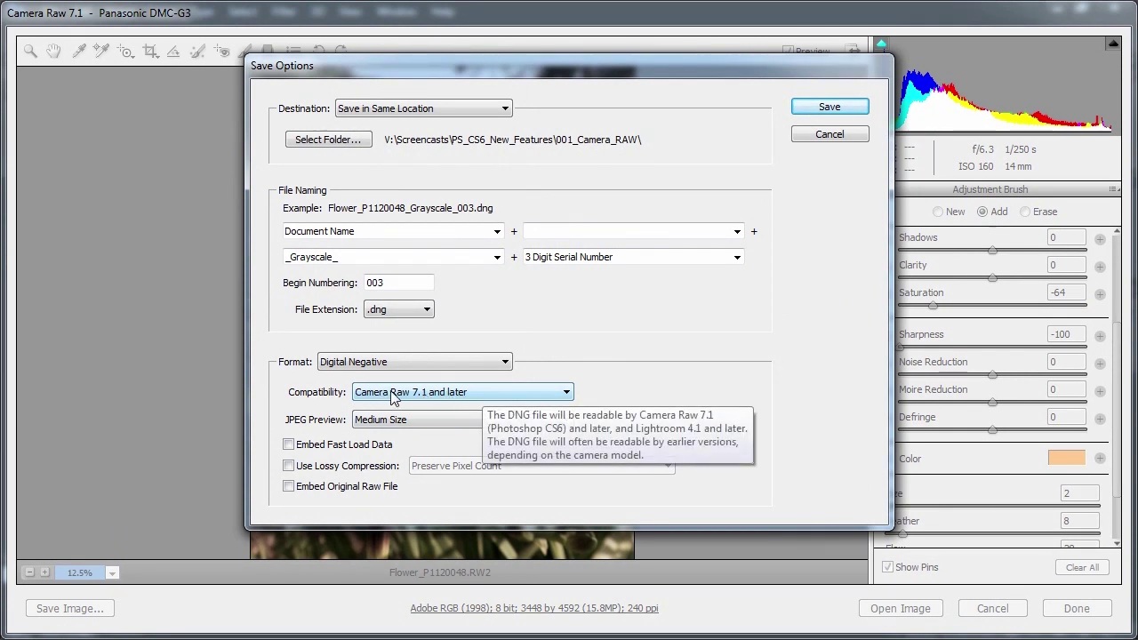
left_click(392, 394)
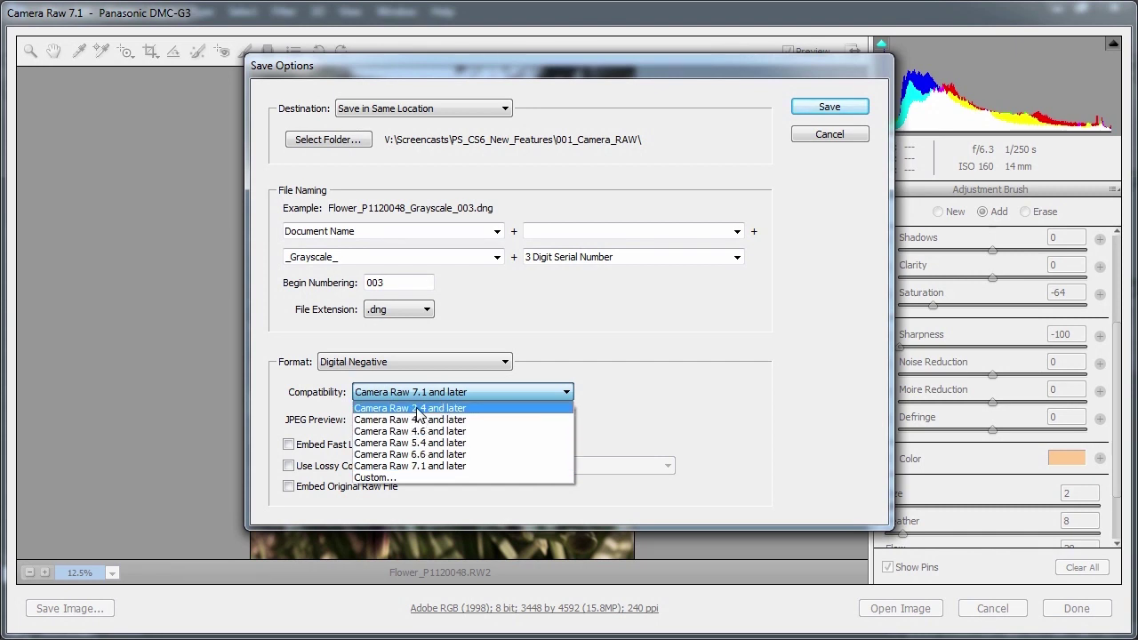
left_click(435, 454)
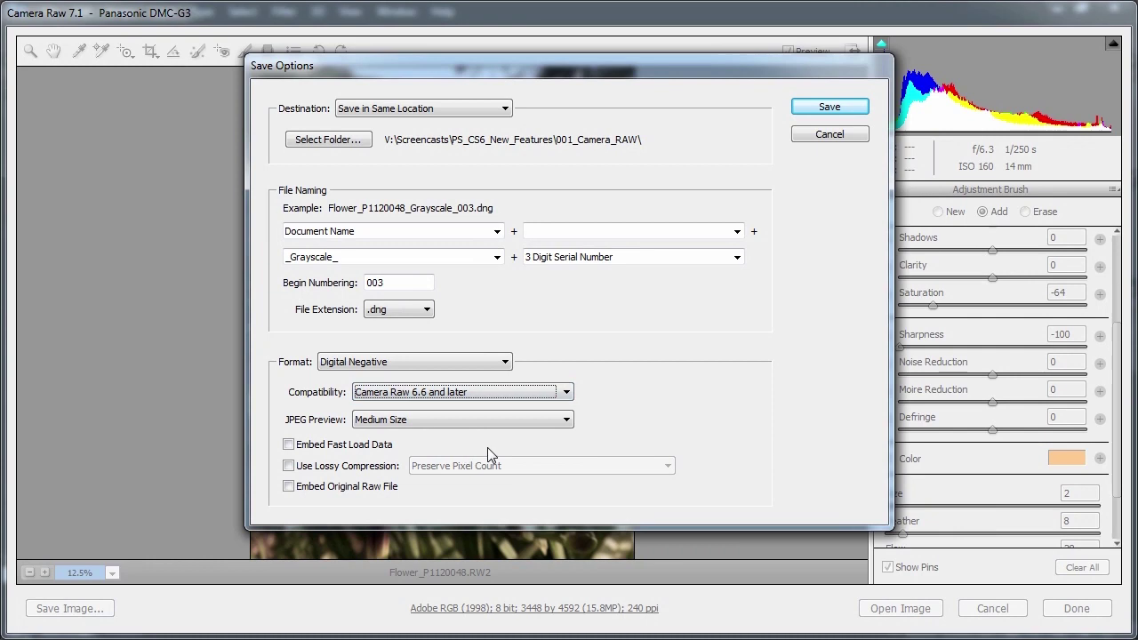
left_click(833, 109)
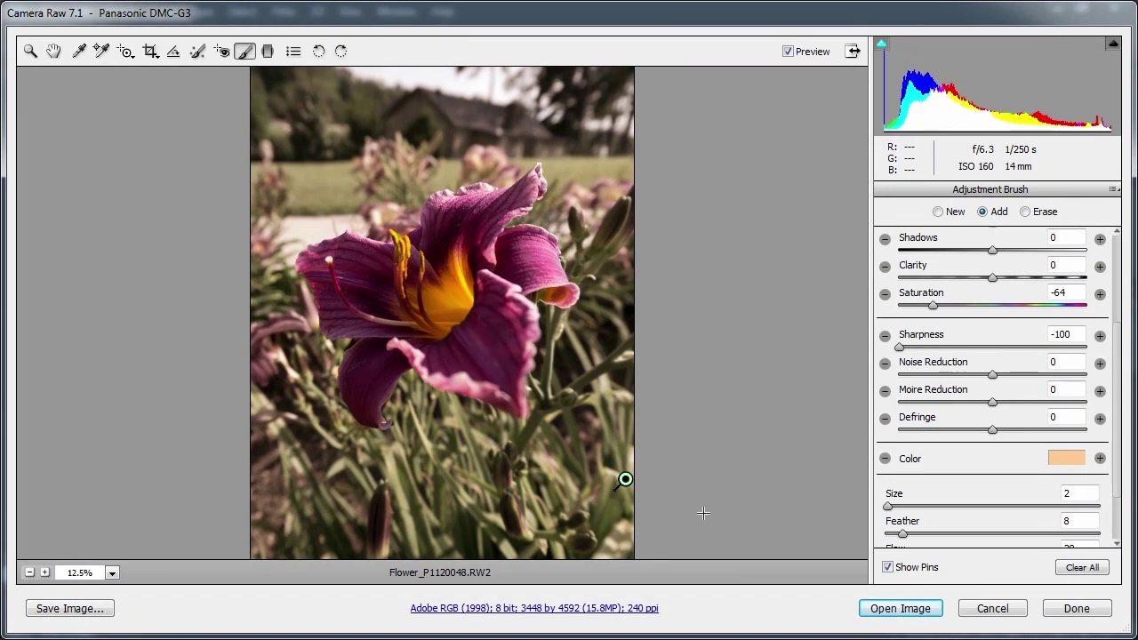
left_click(892, 610)
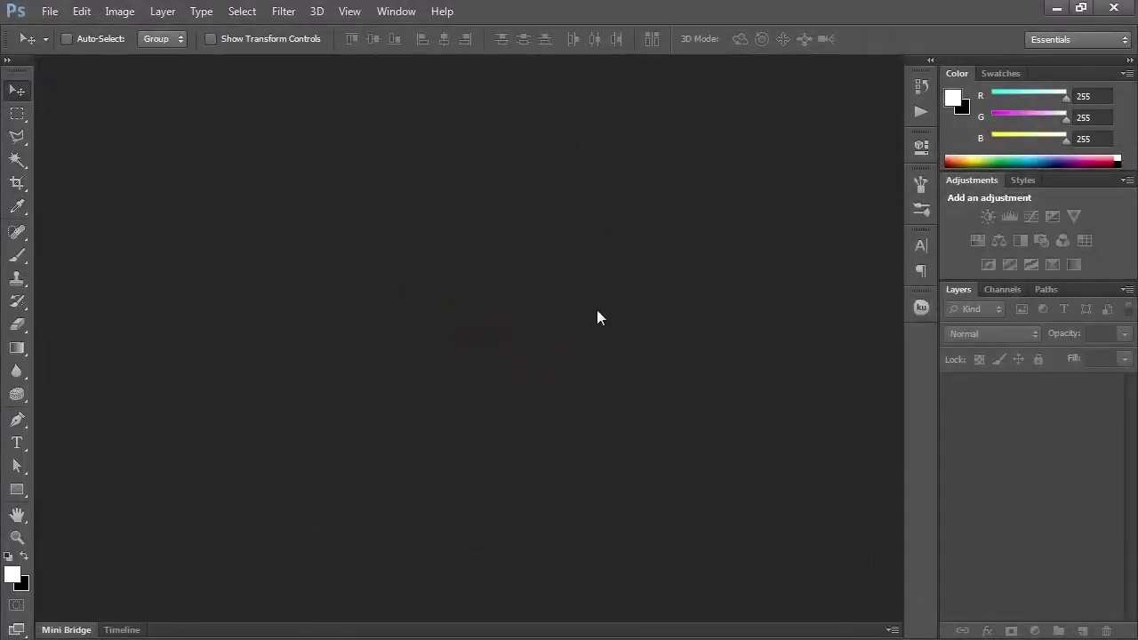